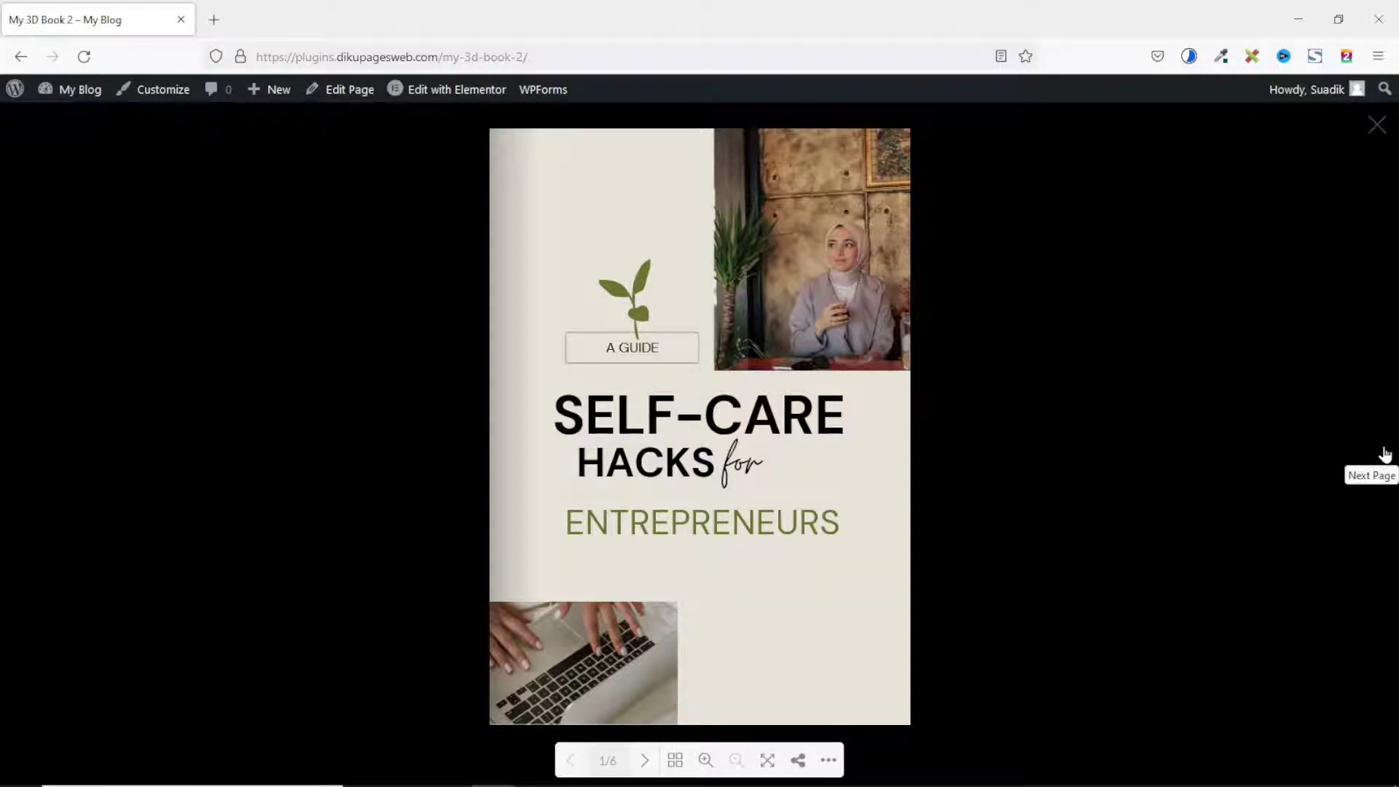
# Page the self-care flipbook forward to its last page, then back to the Table of Contents.
pyautogui.click(1385, 454)
pyautogui.click(1384, 454)
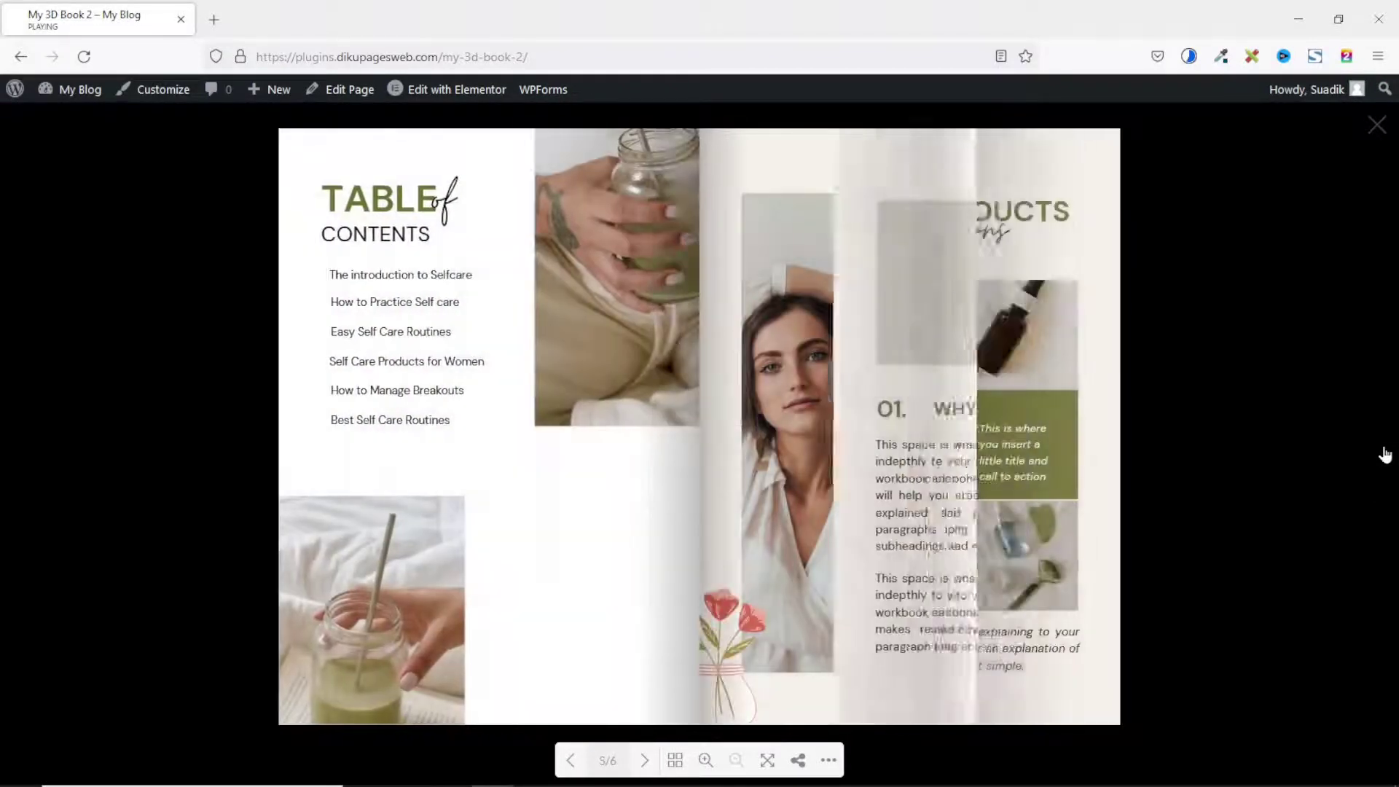
pyautogui.click(1385, 454)
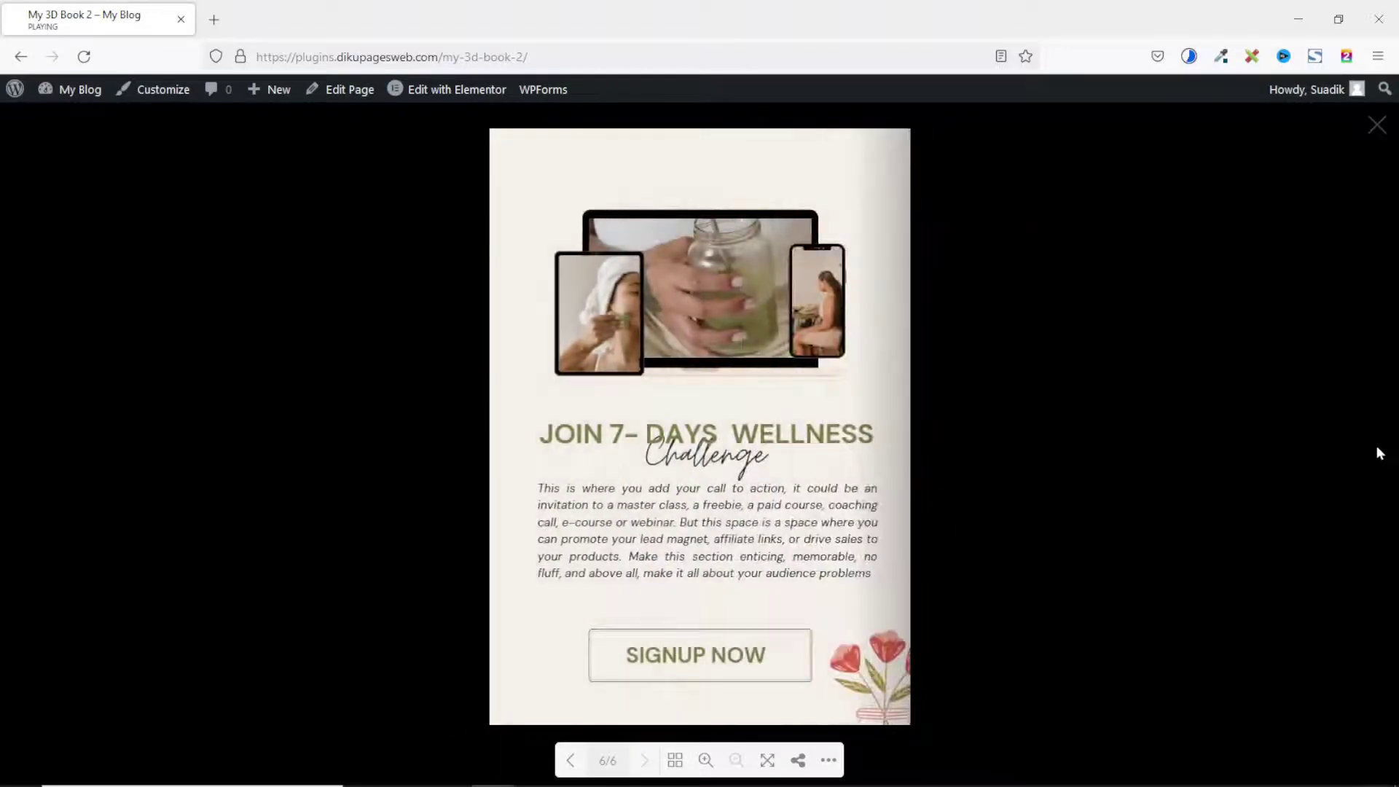
pyautogui.click(506, 142)
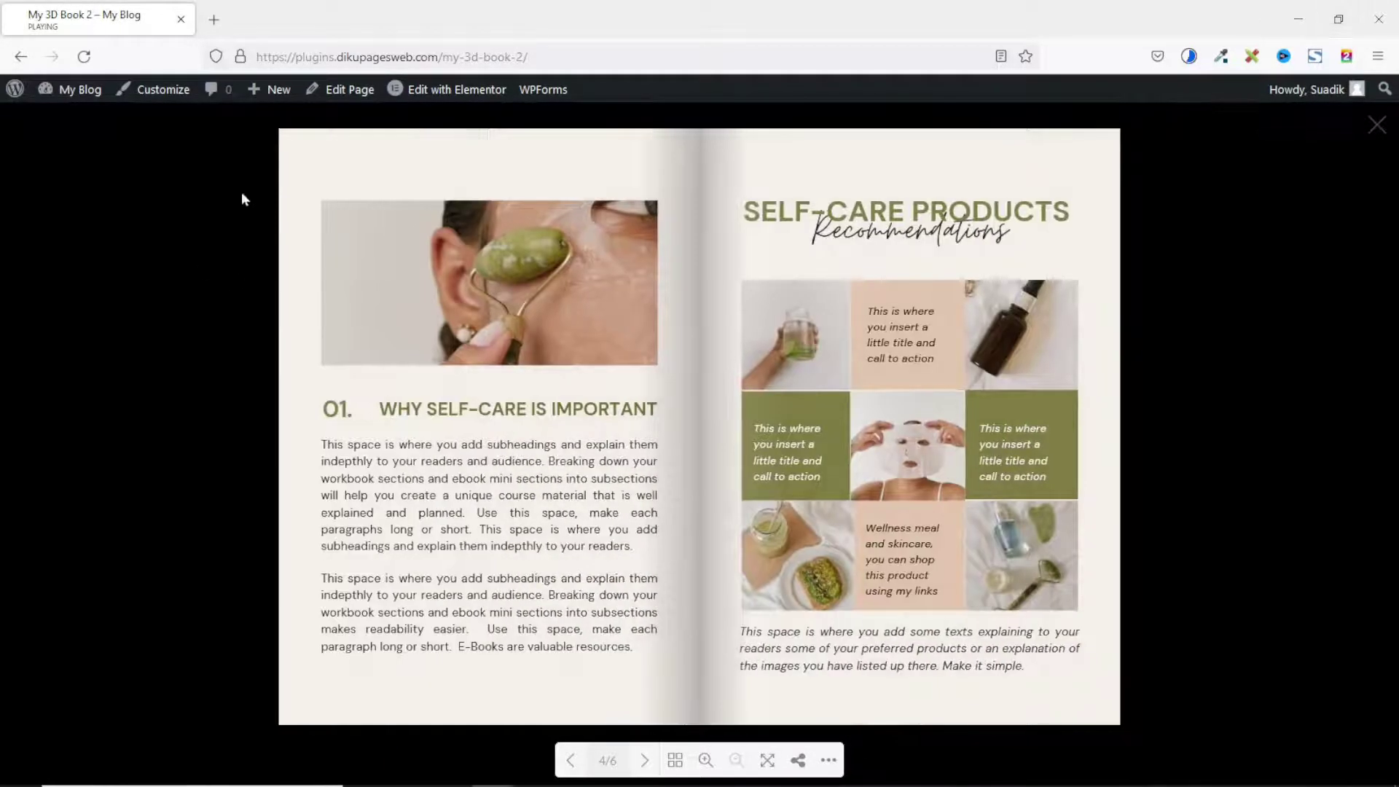
pyautogui.click(287, 146)
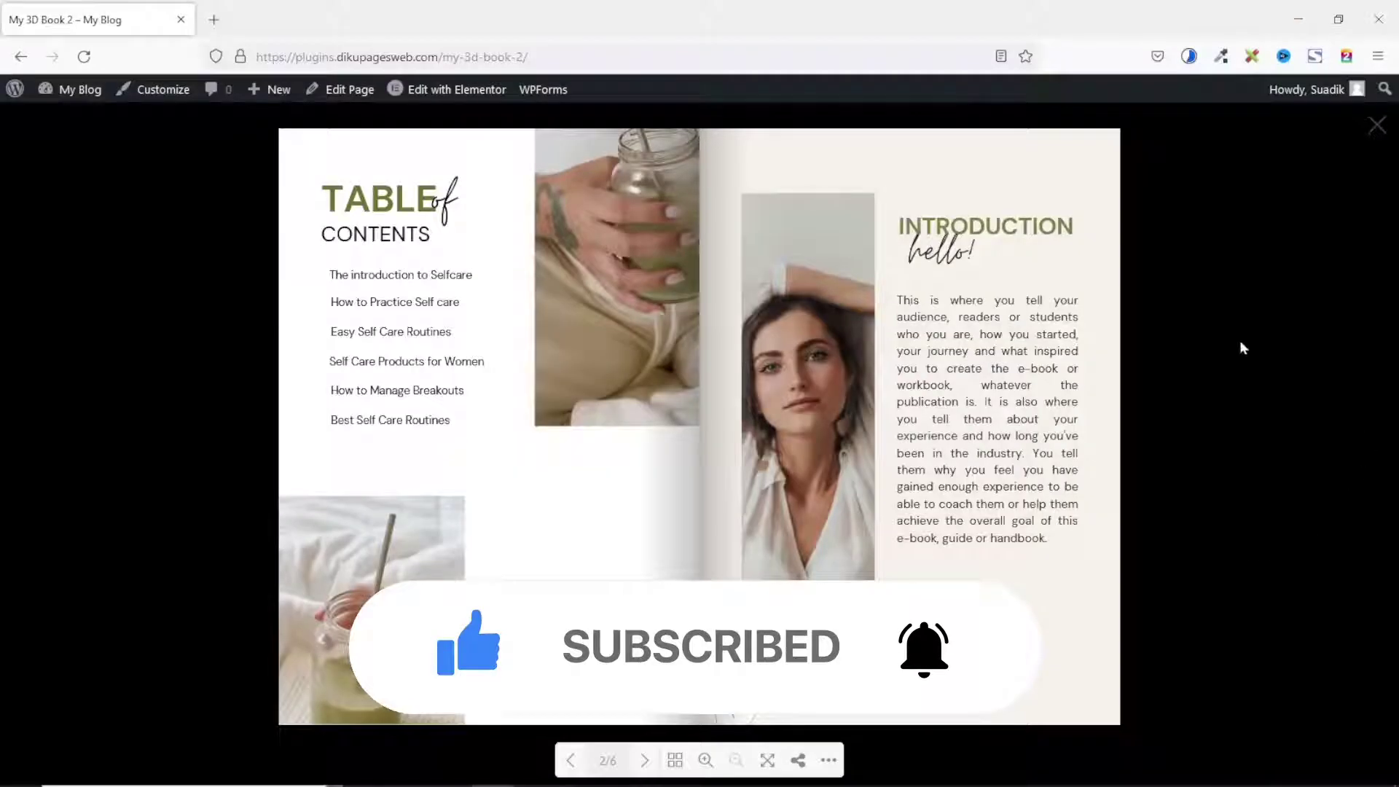
# Page forward to the final Wellness Challenge page, 6 of 6, and go to the admin dashboard.
pyautogui.click(1379, 444)
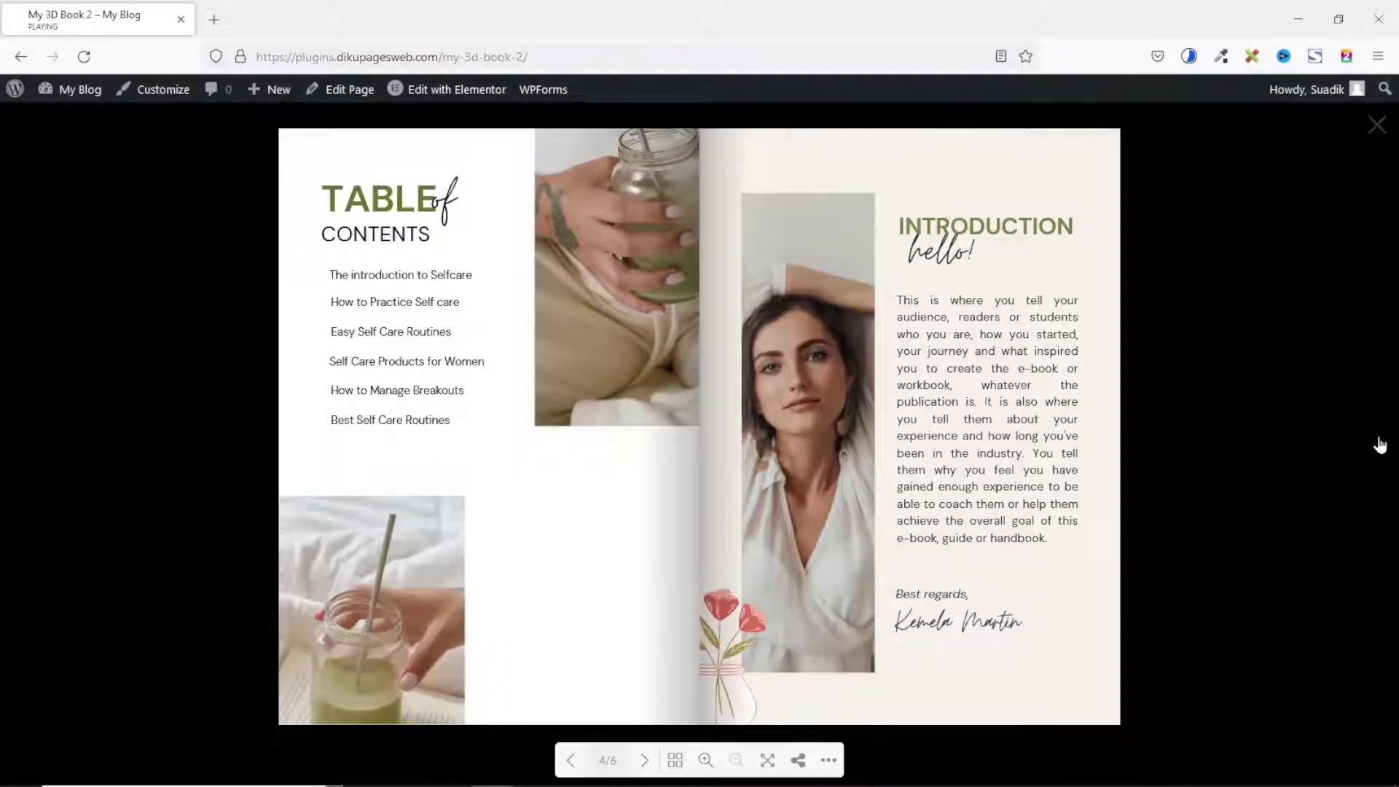
pyautogui.click(1379, 441)
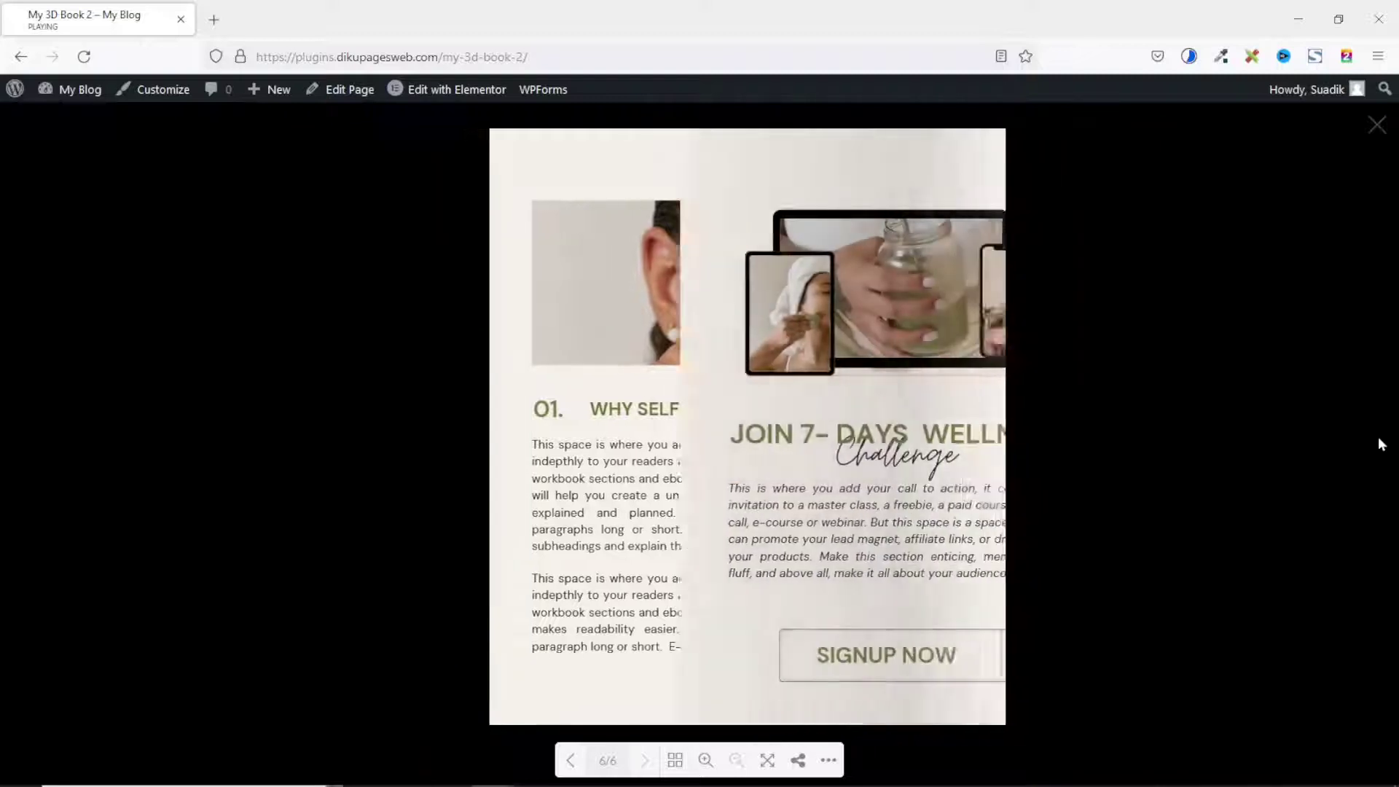
pyautogui.click(76, 107)
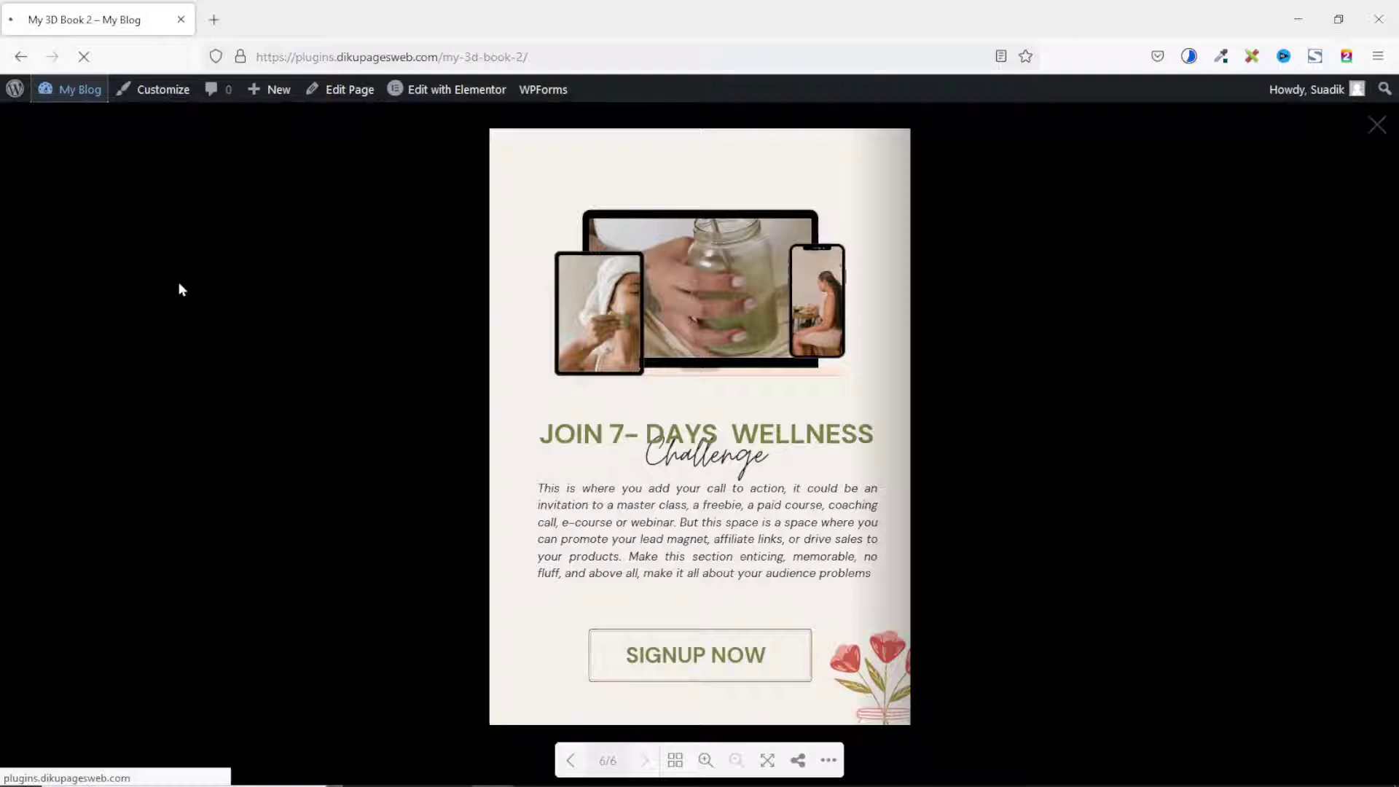
# Search the Add New Plugins page for '3d flipbook'.
pyautogui.scroll(-2, 146, 182)
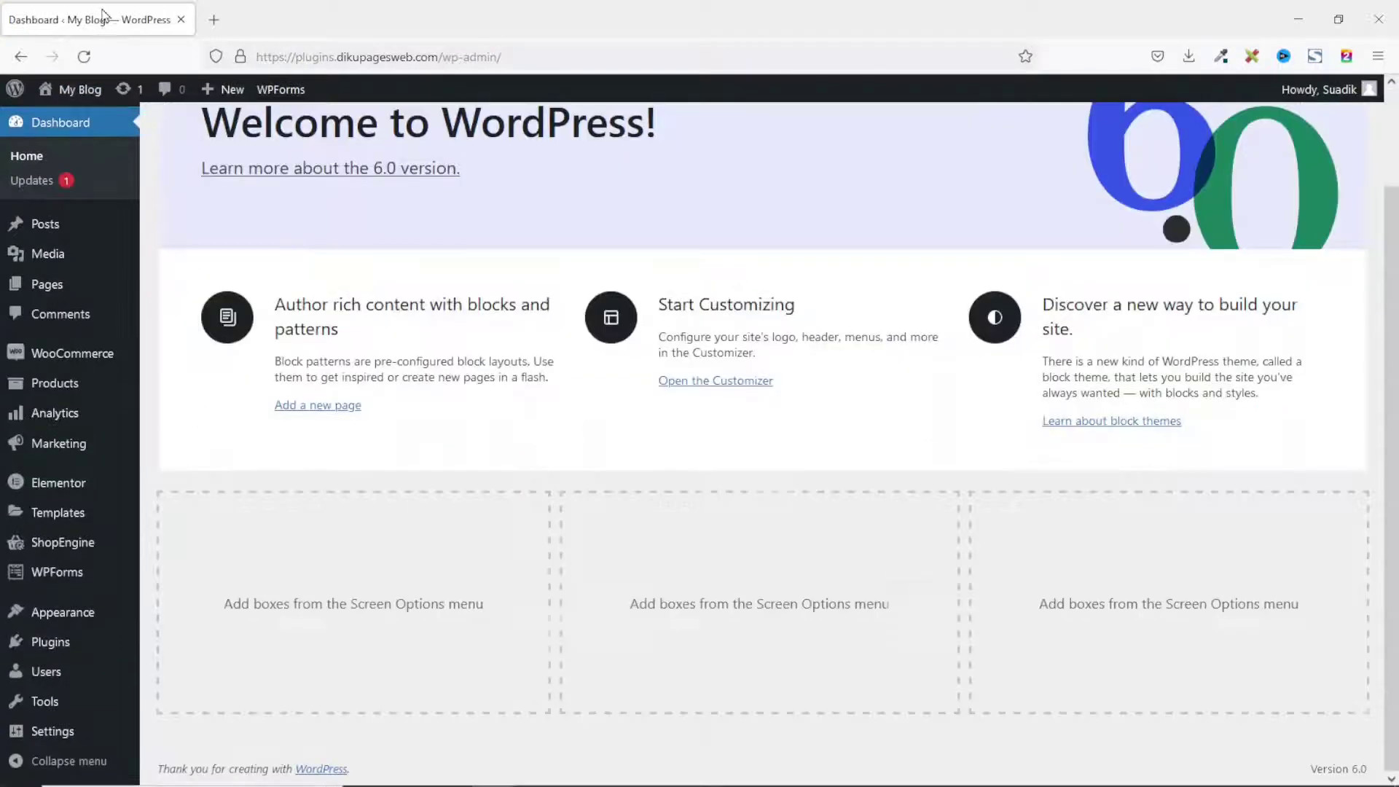
pyautogui.moveTo(62, 644)
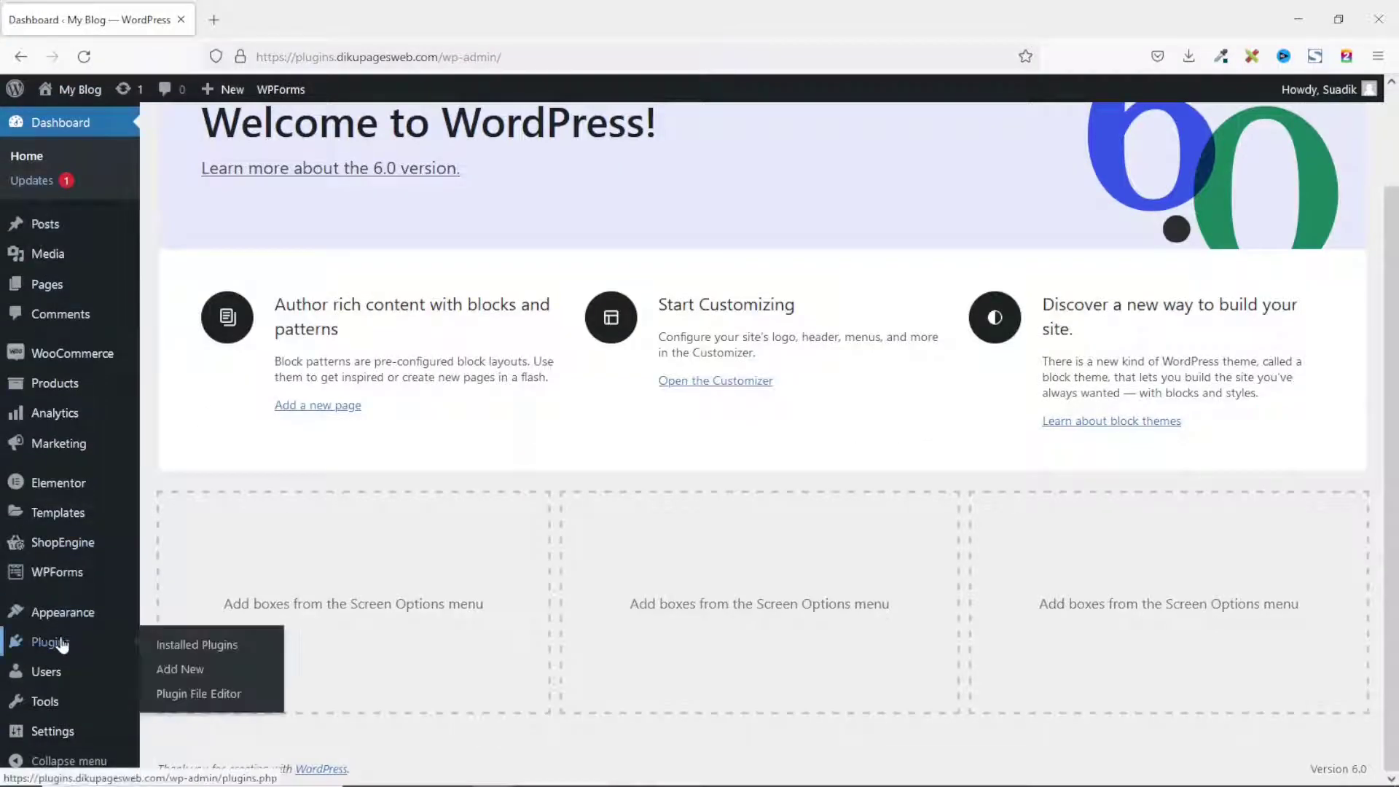
pyautogui.click(188, 669)
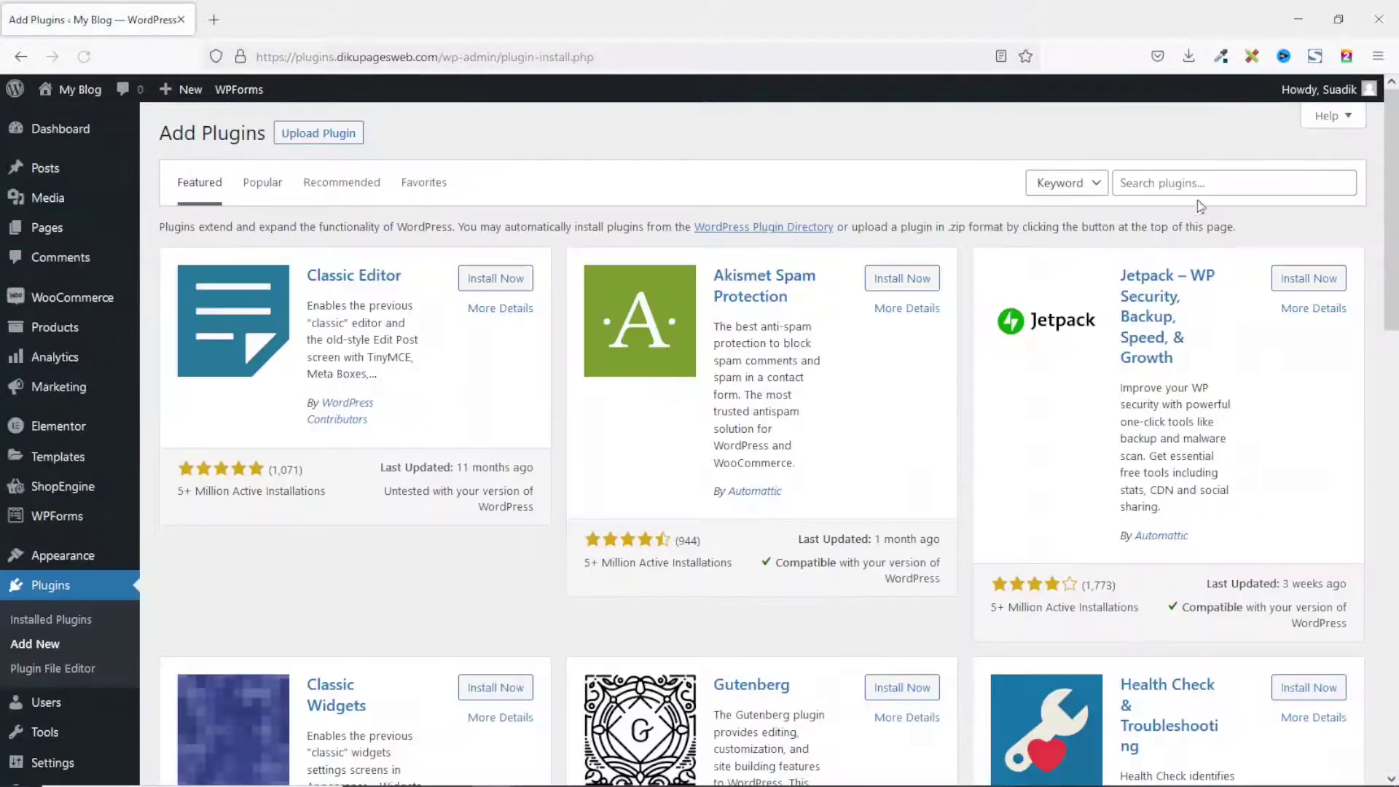
pyautogui.click(1198, 185)
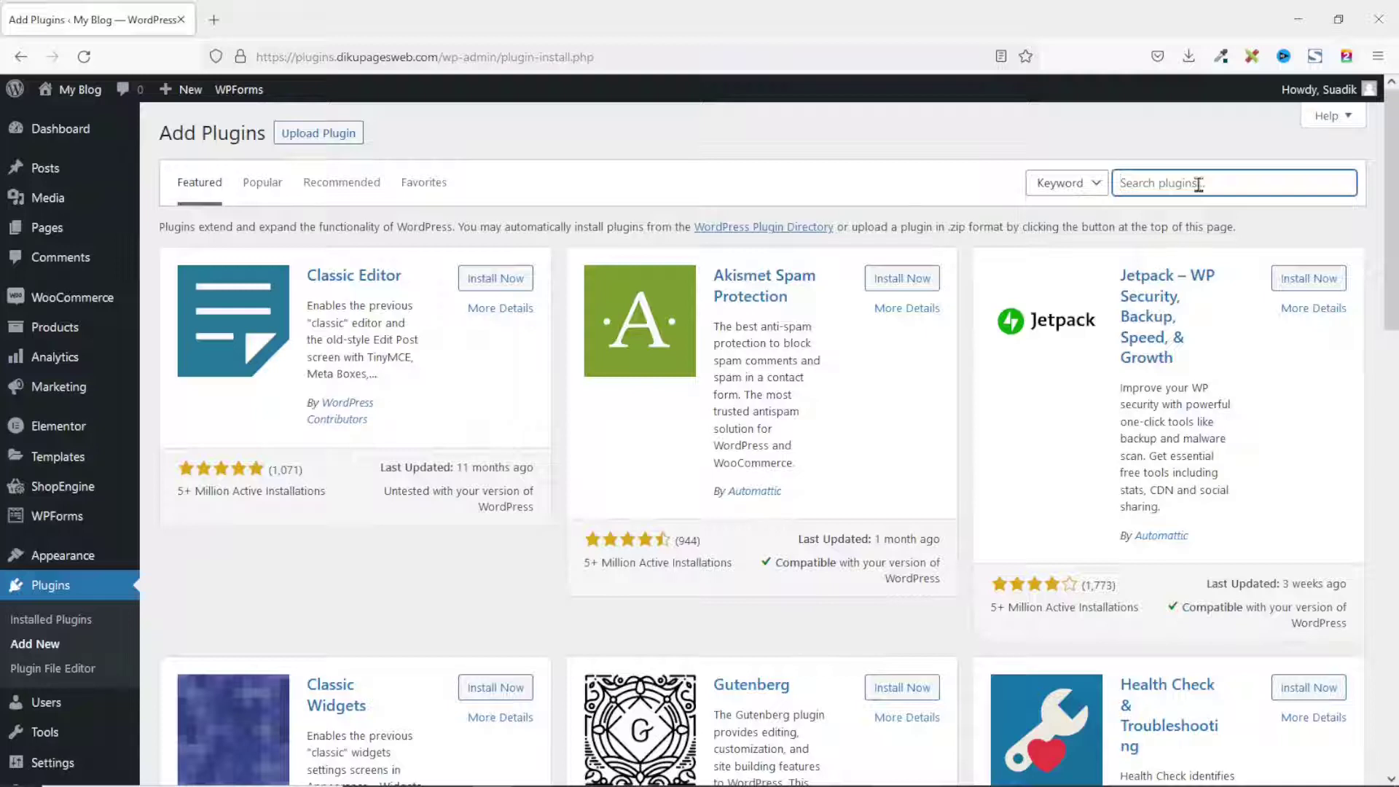
pyautogui.write('3d flipbook')
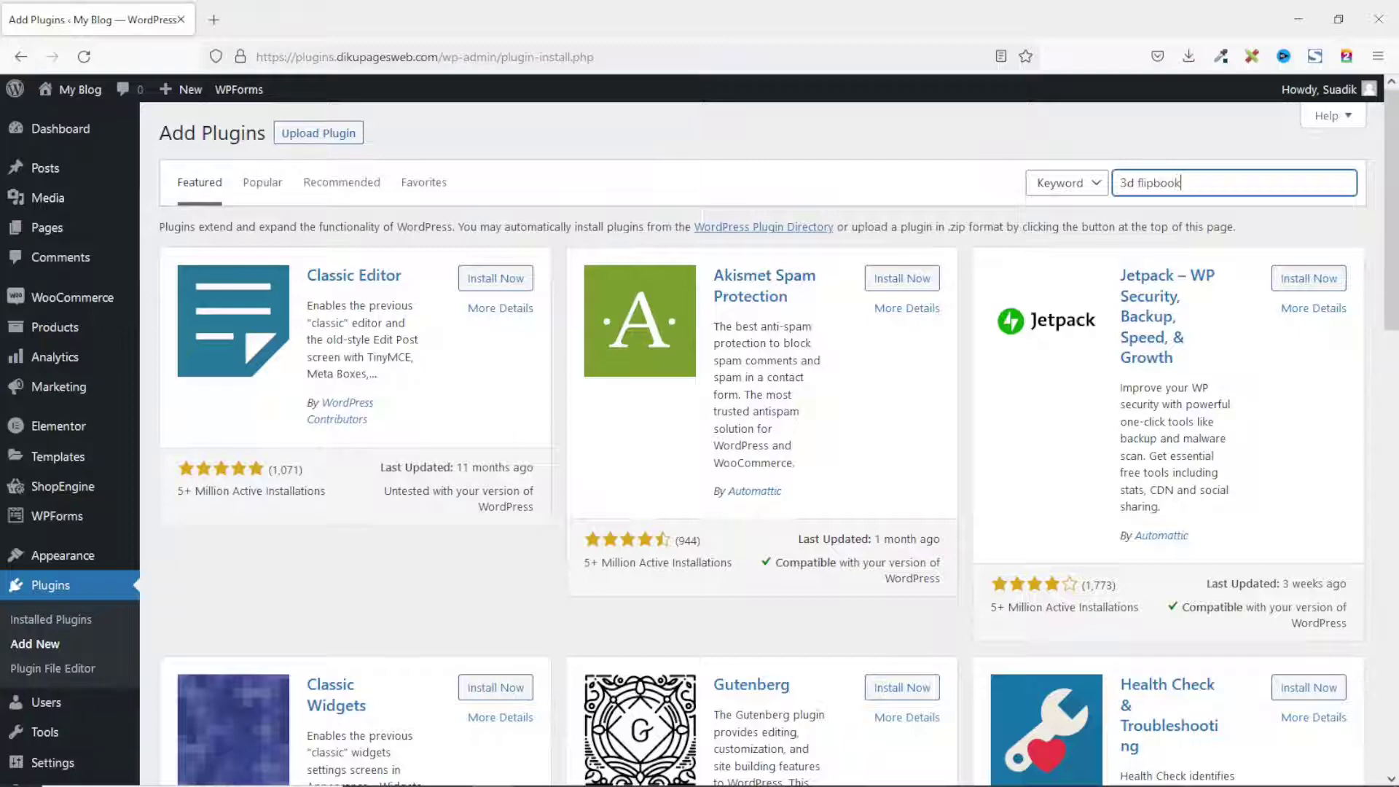
pyautogui.press('Return')
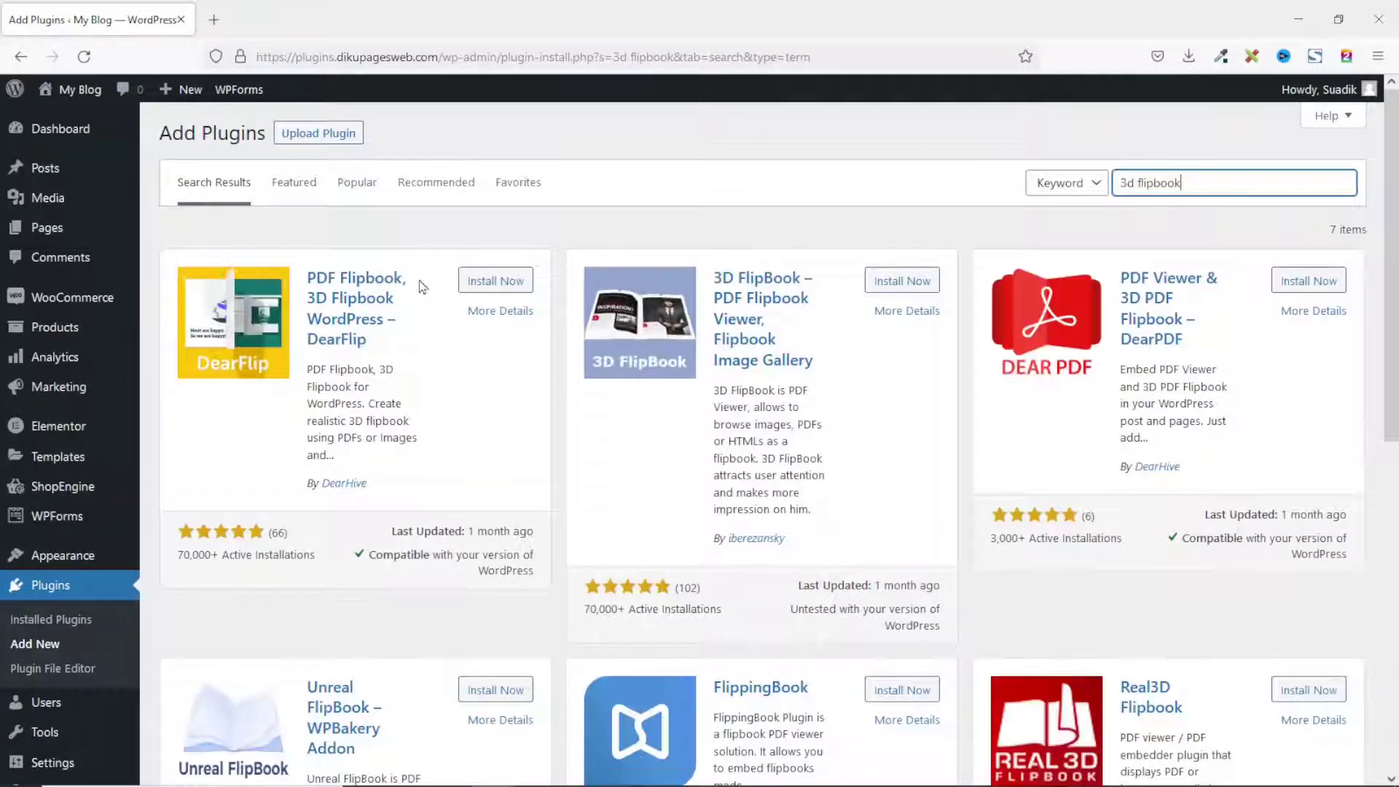
# Install and activate the PDF Flipbook, 3D Flipbook – DearFlip plugin.
pyautogui.scroll(-1, 743, 438)
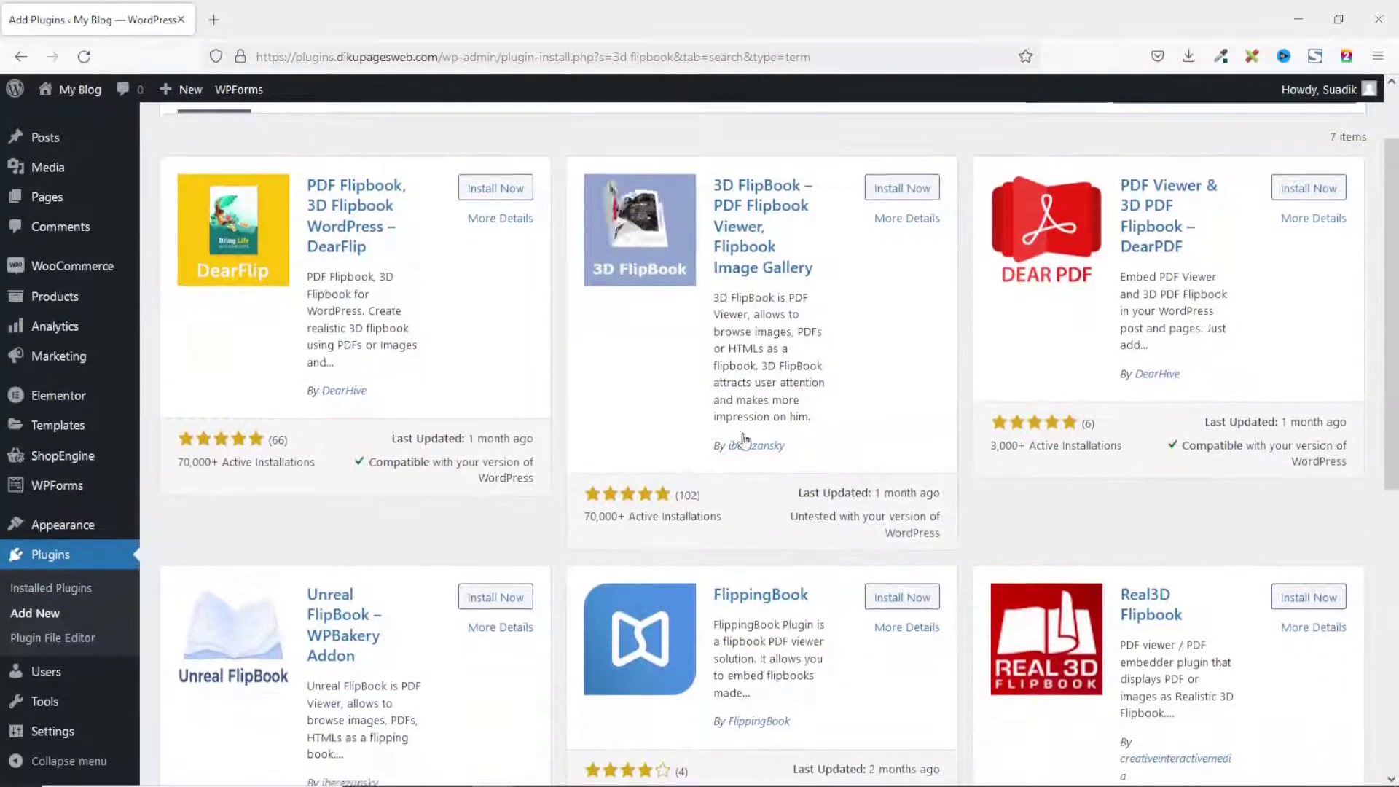
pyautogui.scroll(-6, 744, 438)
pyautogui.scroll(7, 787, 438)
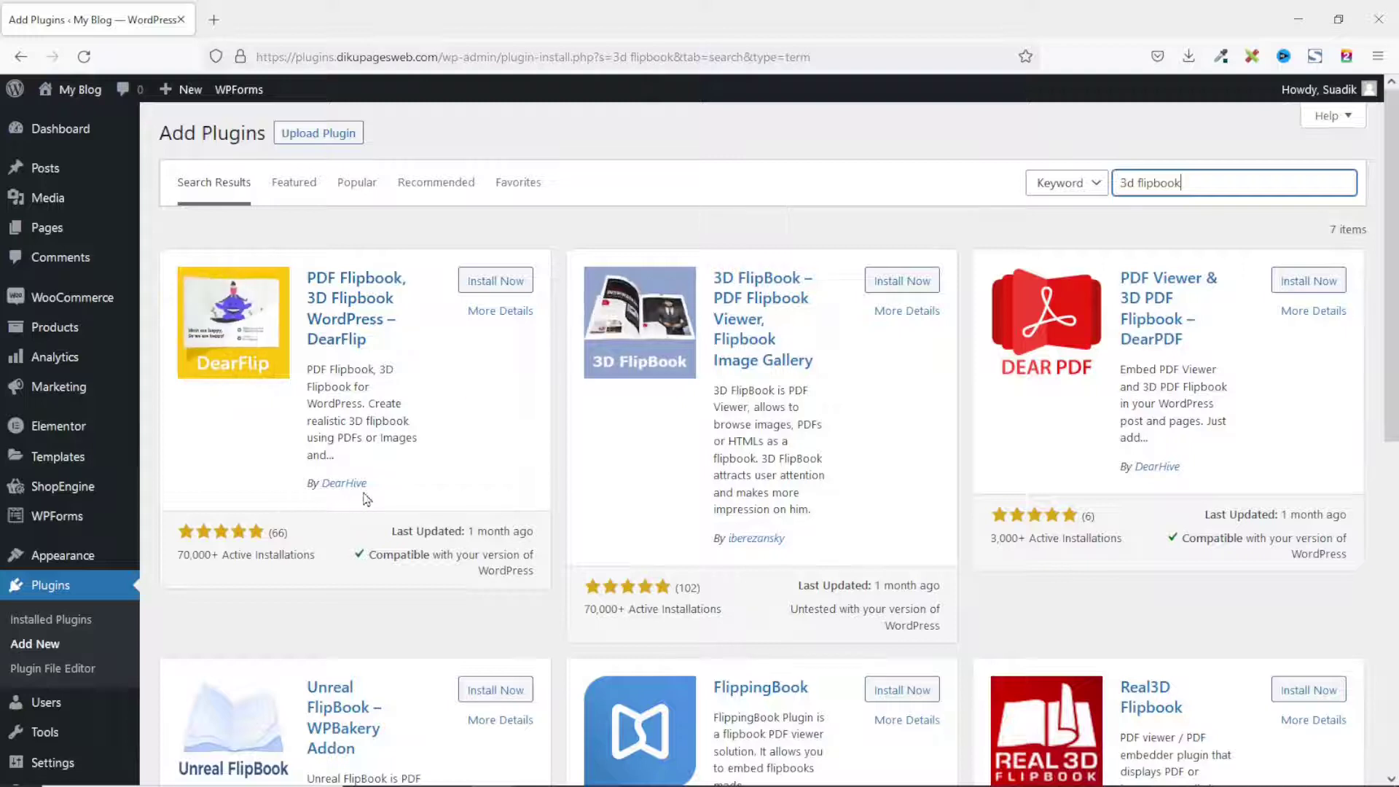
pyautogui.click(500, 288)
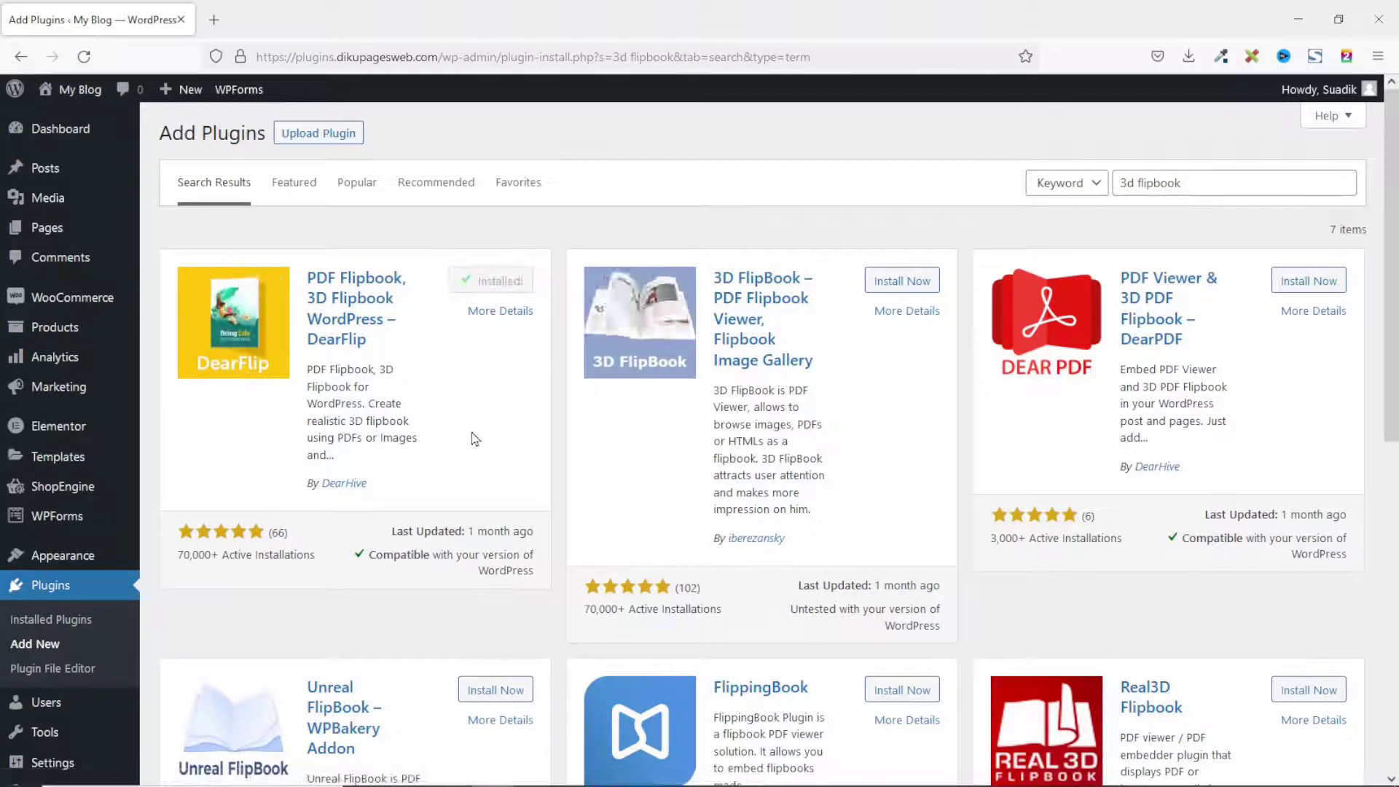
pyautogui.click(503, 281)
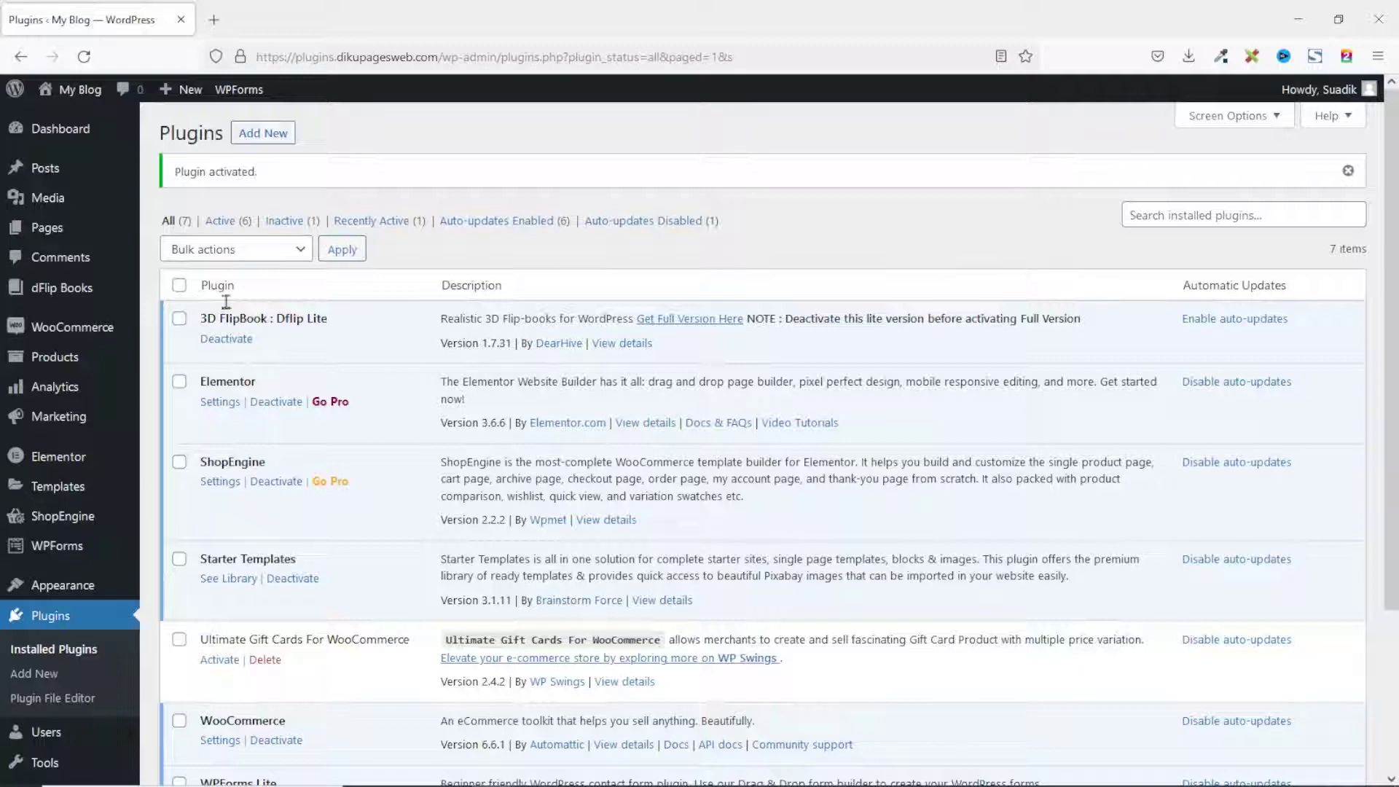
# Start a new book from the dFlip Books menu's Add New Book.
pyautogui.moveTo(62, 303)
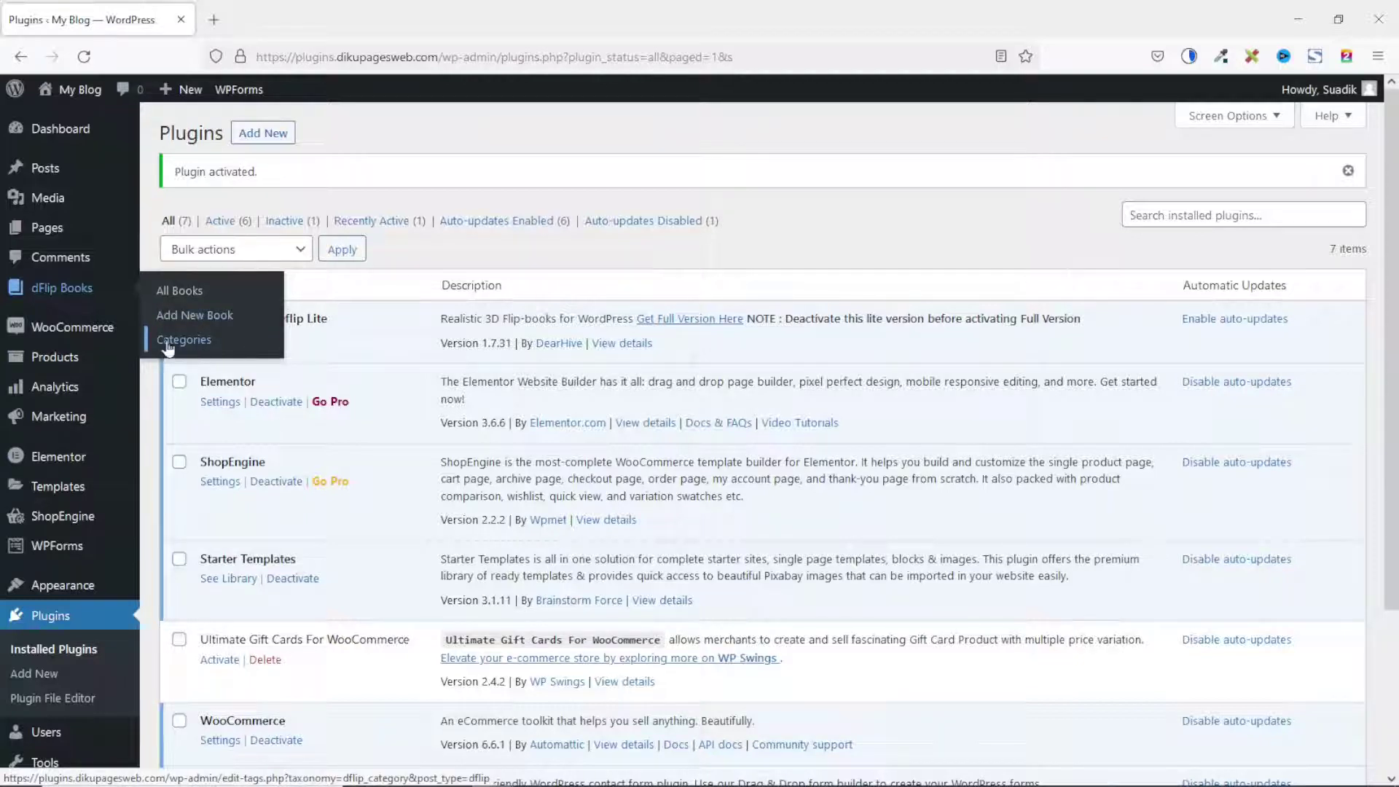
pyautogui.click(202, 323)
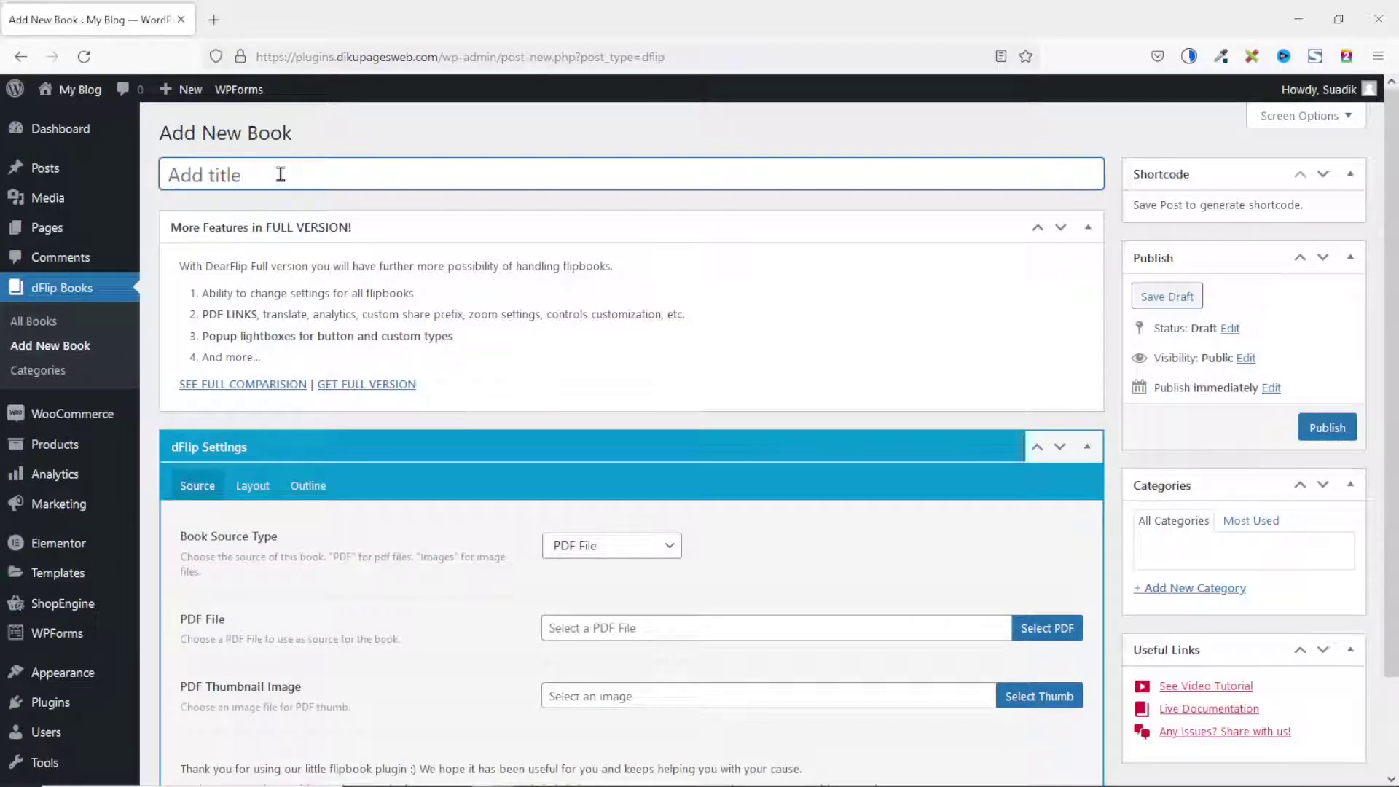
# Title the new flipbook 'My Flipbook'.
pyautogui.write('My Flipb')
pyautogui.press('BackSpace')
pyautogui.write('pbook')
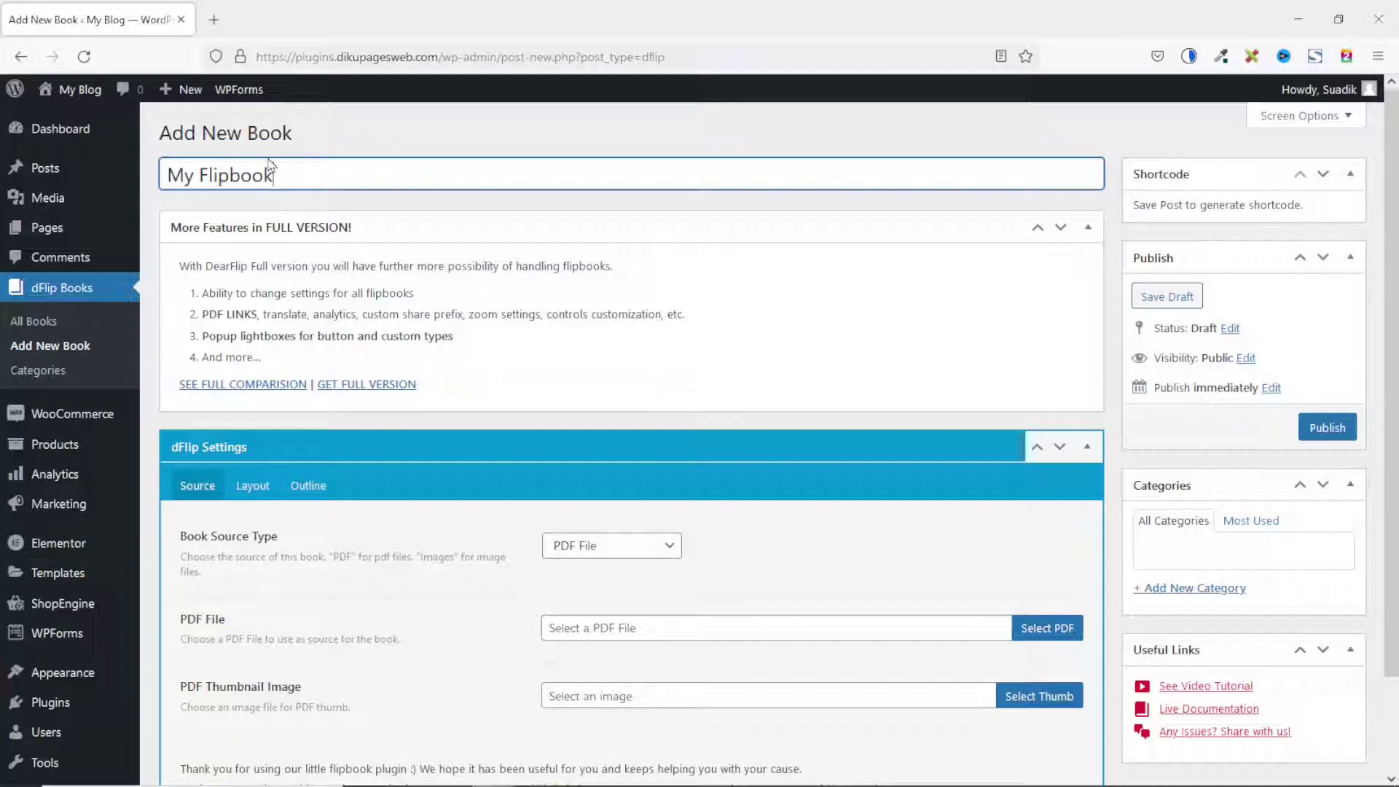
pyautogui.click(274, 447)
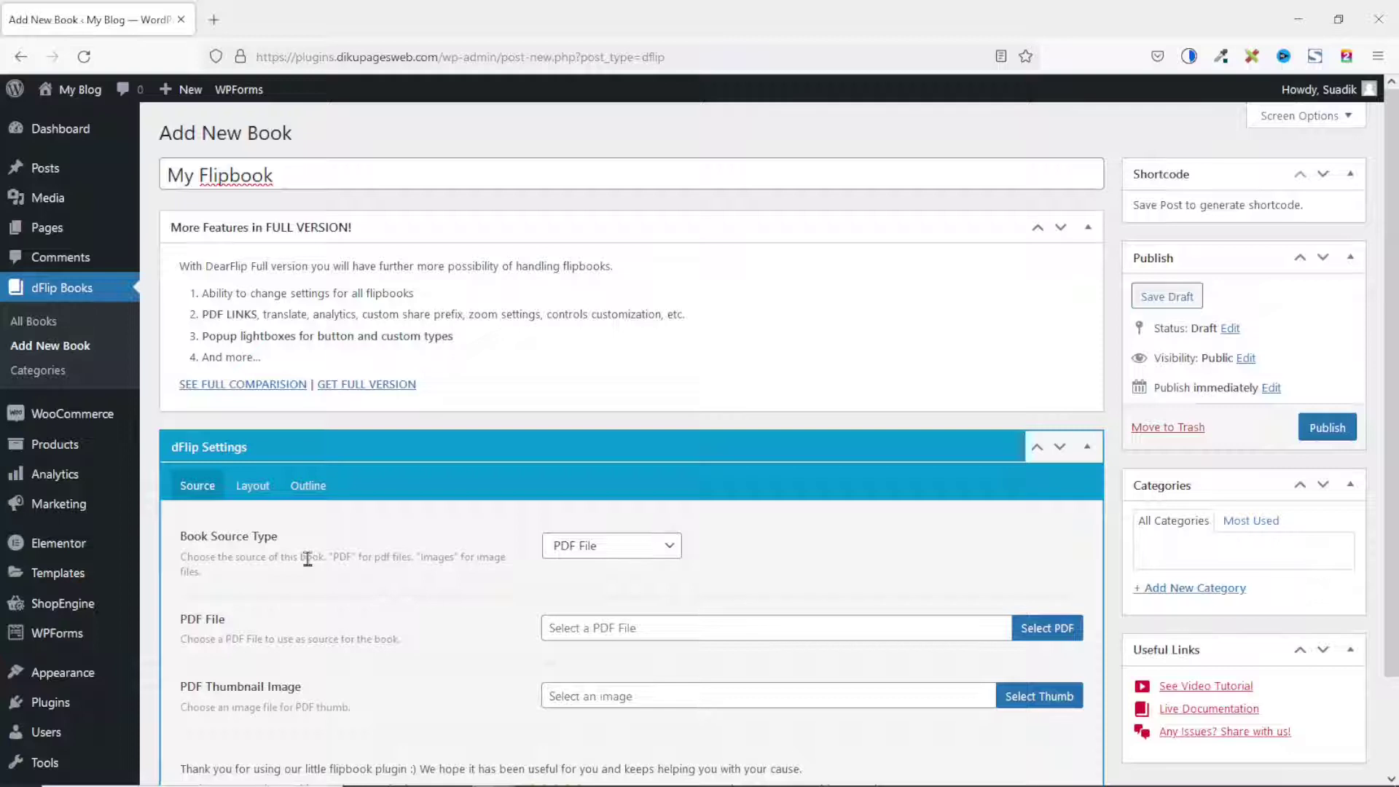
# Keep PDF File as the book source type and go to pick the PDF.
pyautogui.click(595, 552)
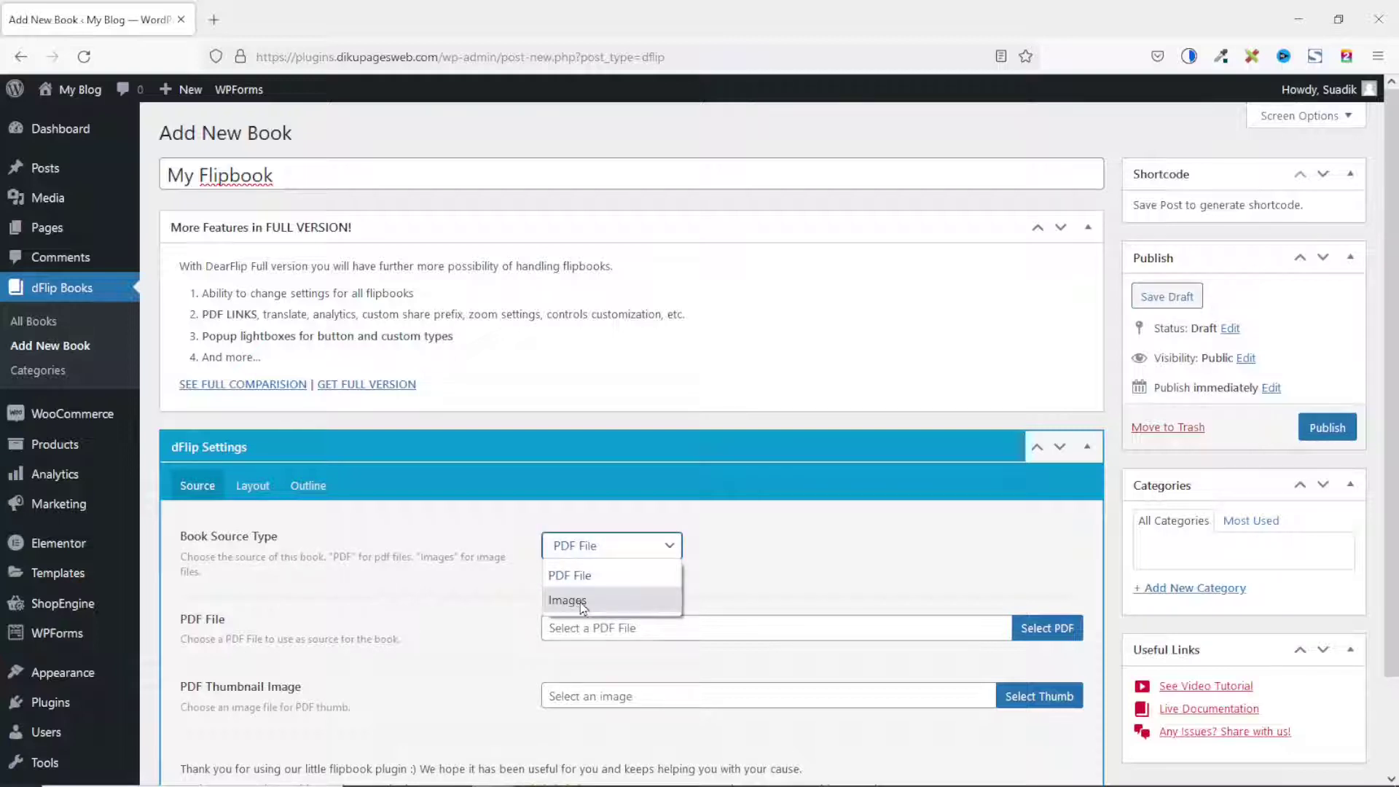
pyautogui.click(631, 583)
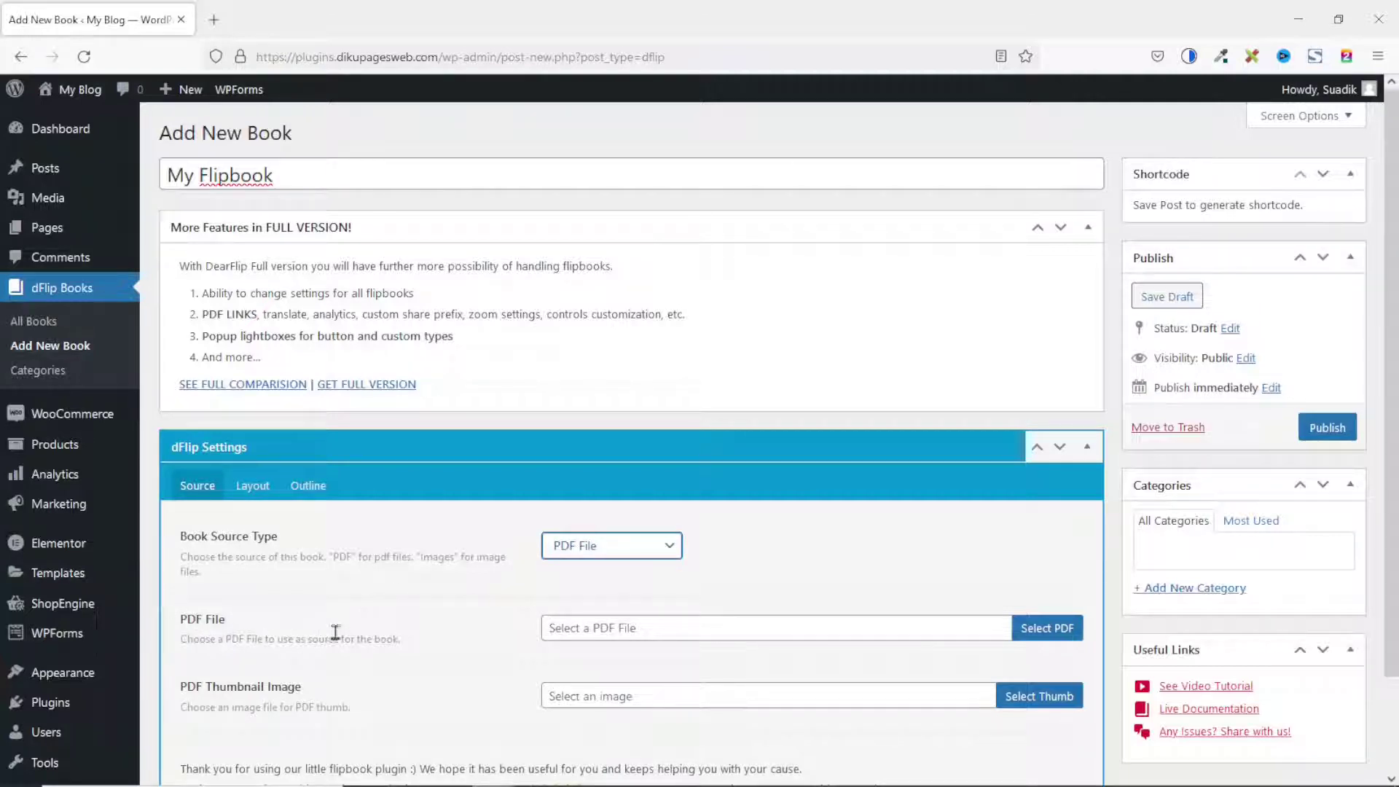
pyautogui.click(1060, 639)
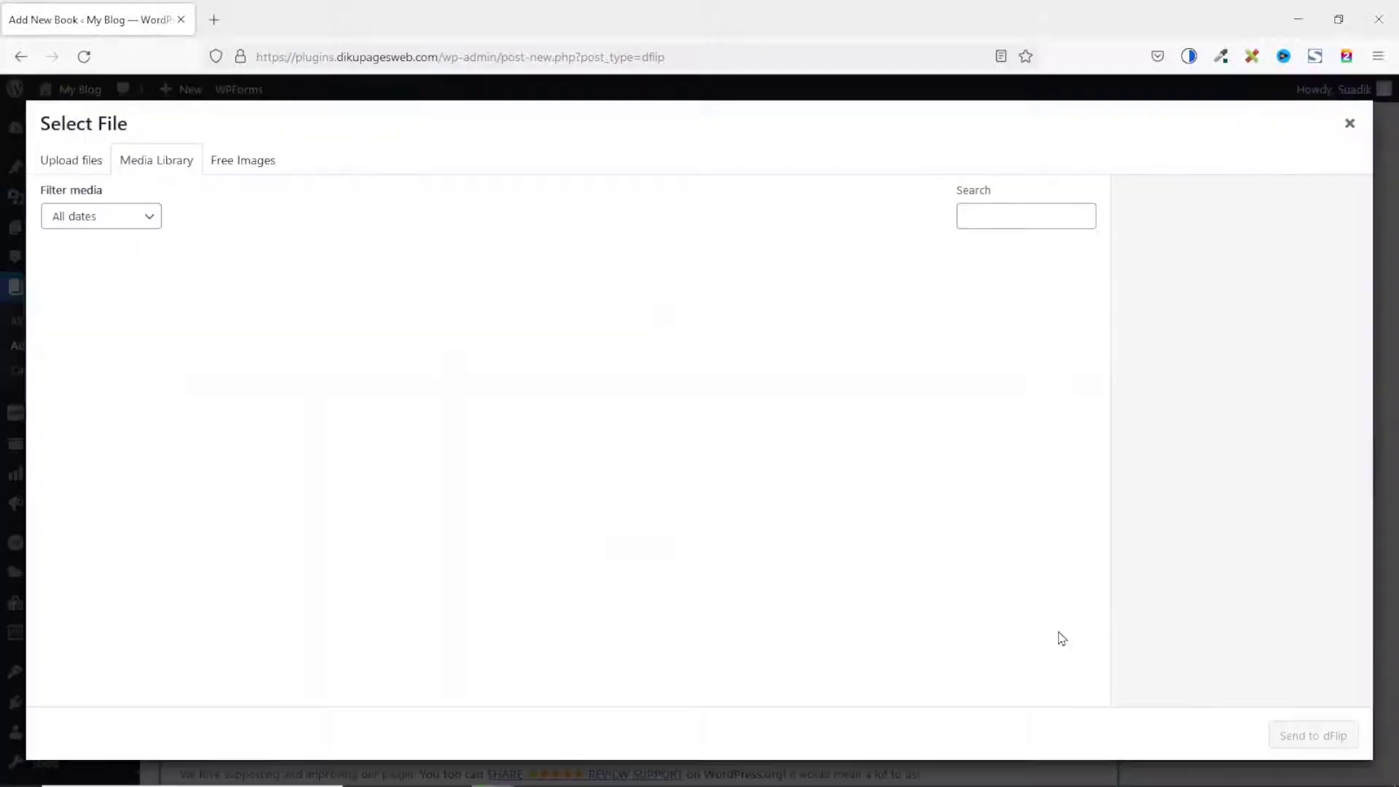
# Upload self-care-hacks-2.pdf and send it to the book as its PDF source.
pyautogui.click(594, 478)
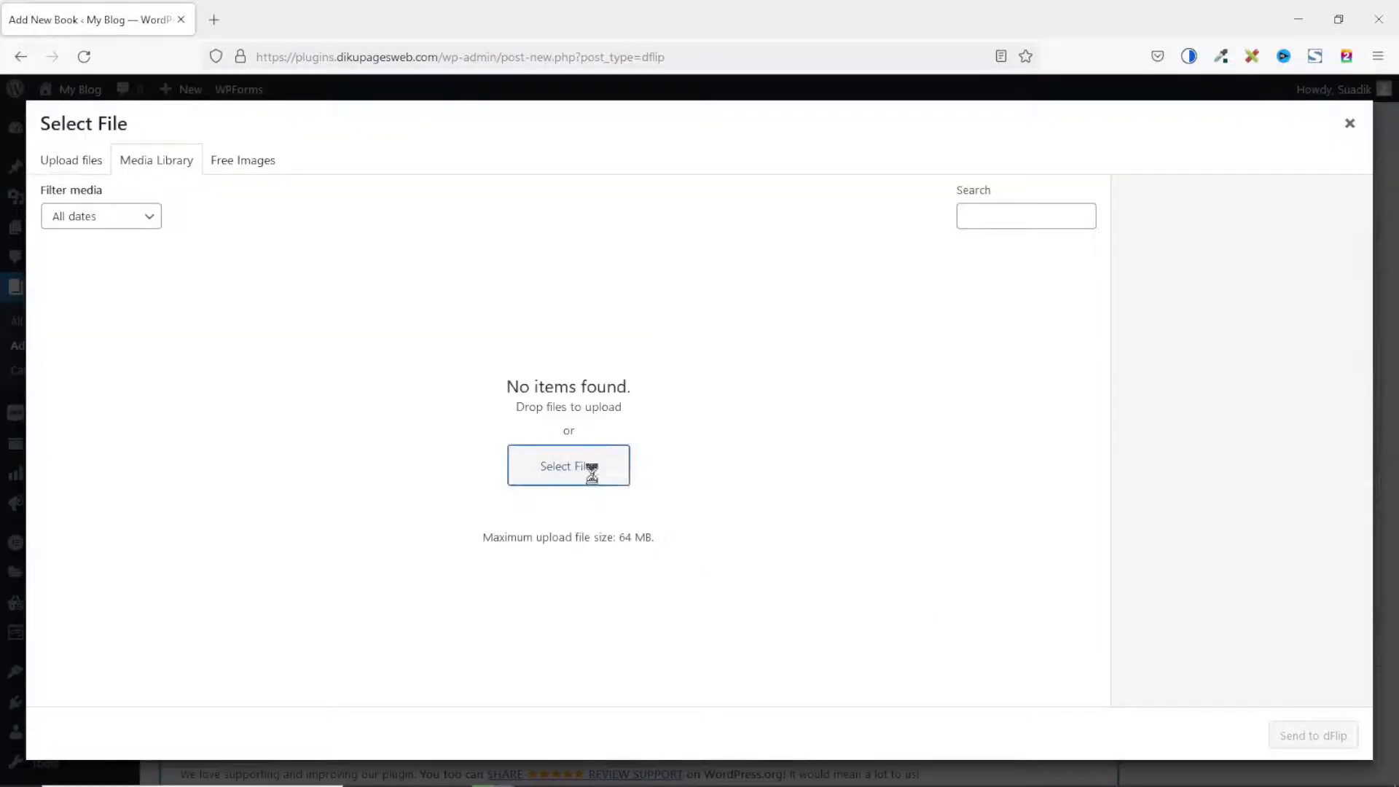
pyautogui.click(416, 334)
pyautogui.click(647, 576)
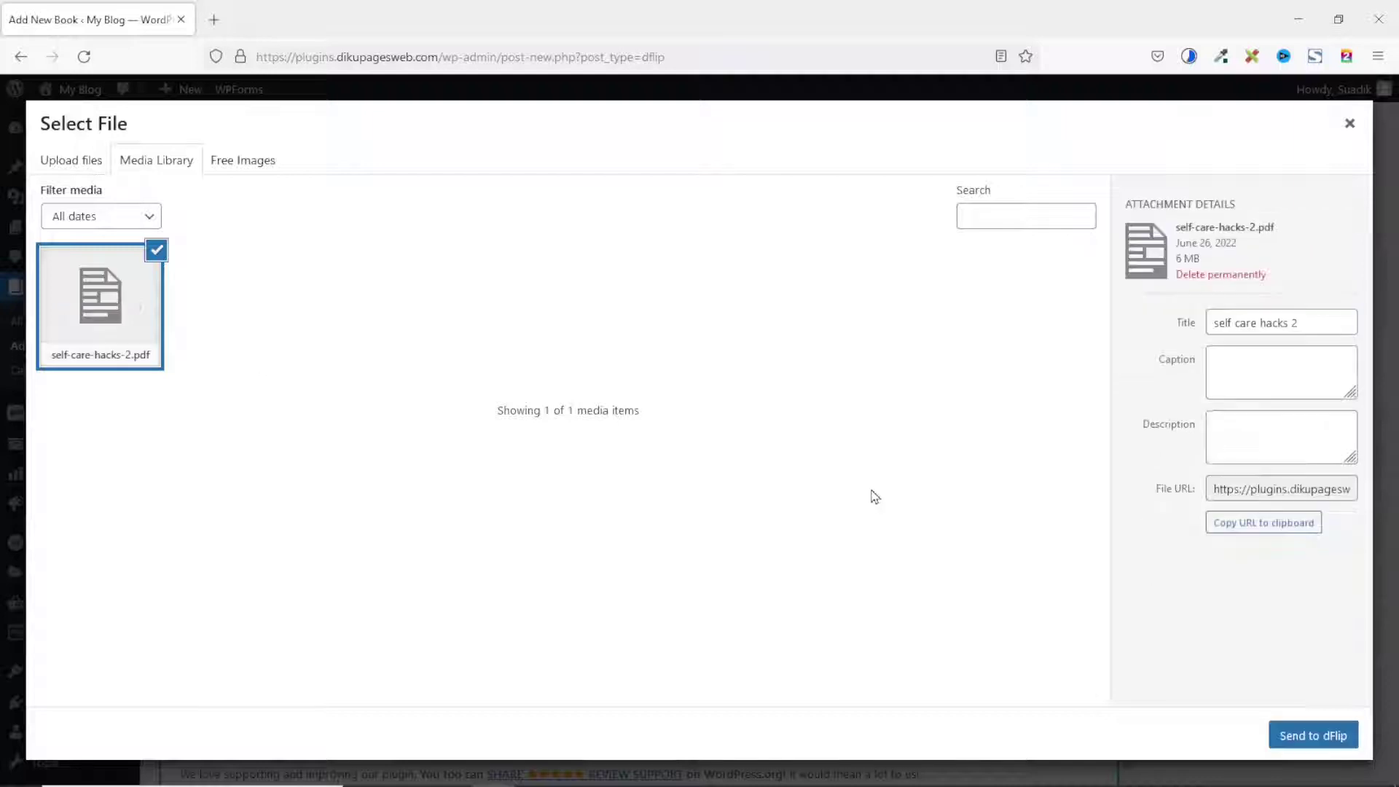
pyautogui.click(1313, 737)
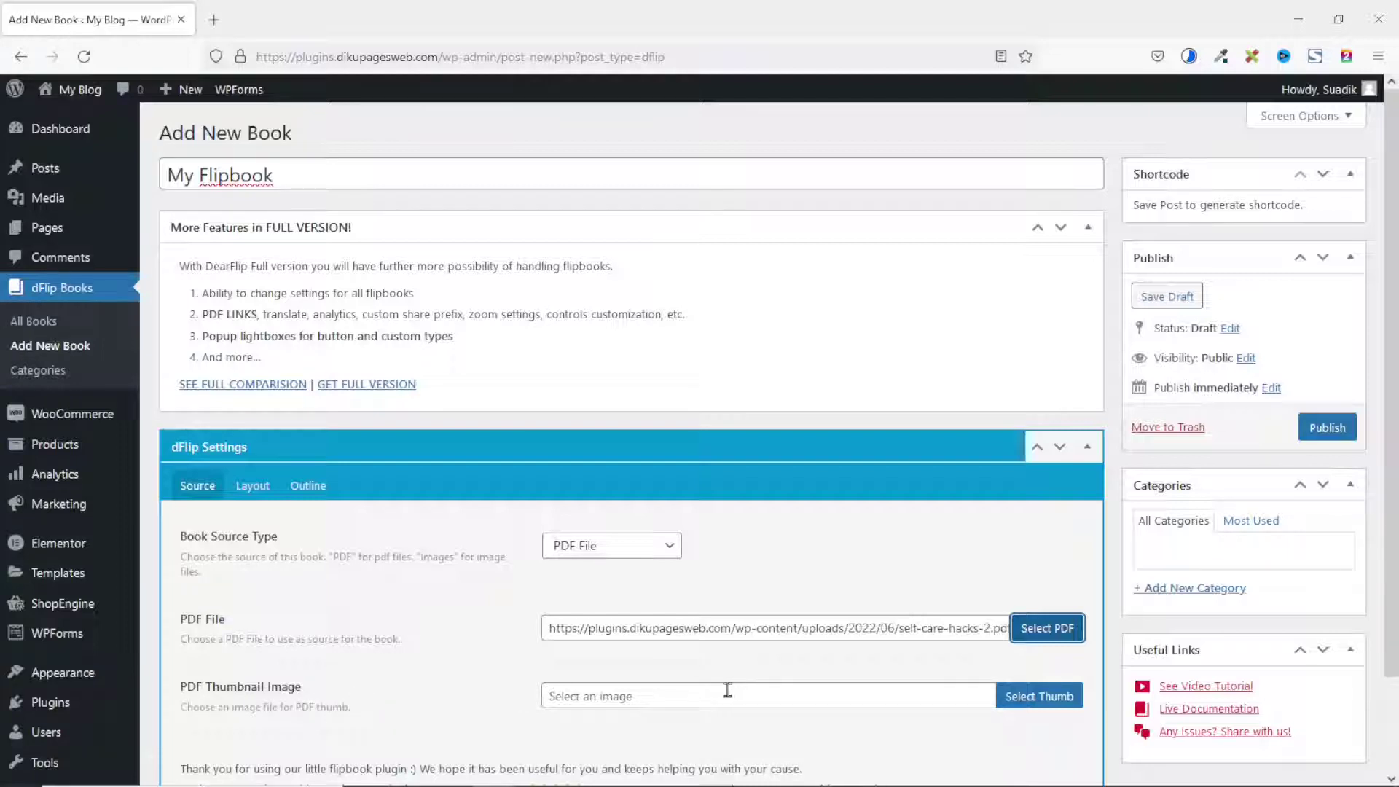
# Upload the Green Beige image and set it as the PDF thumbnail.
pyautogui.click(1040, 697)
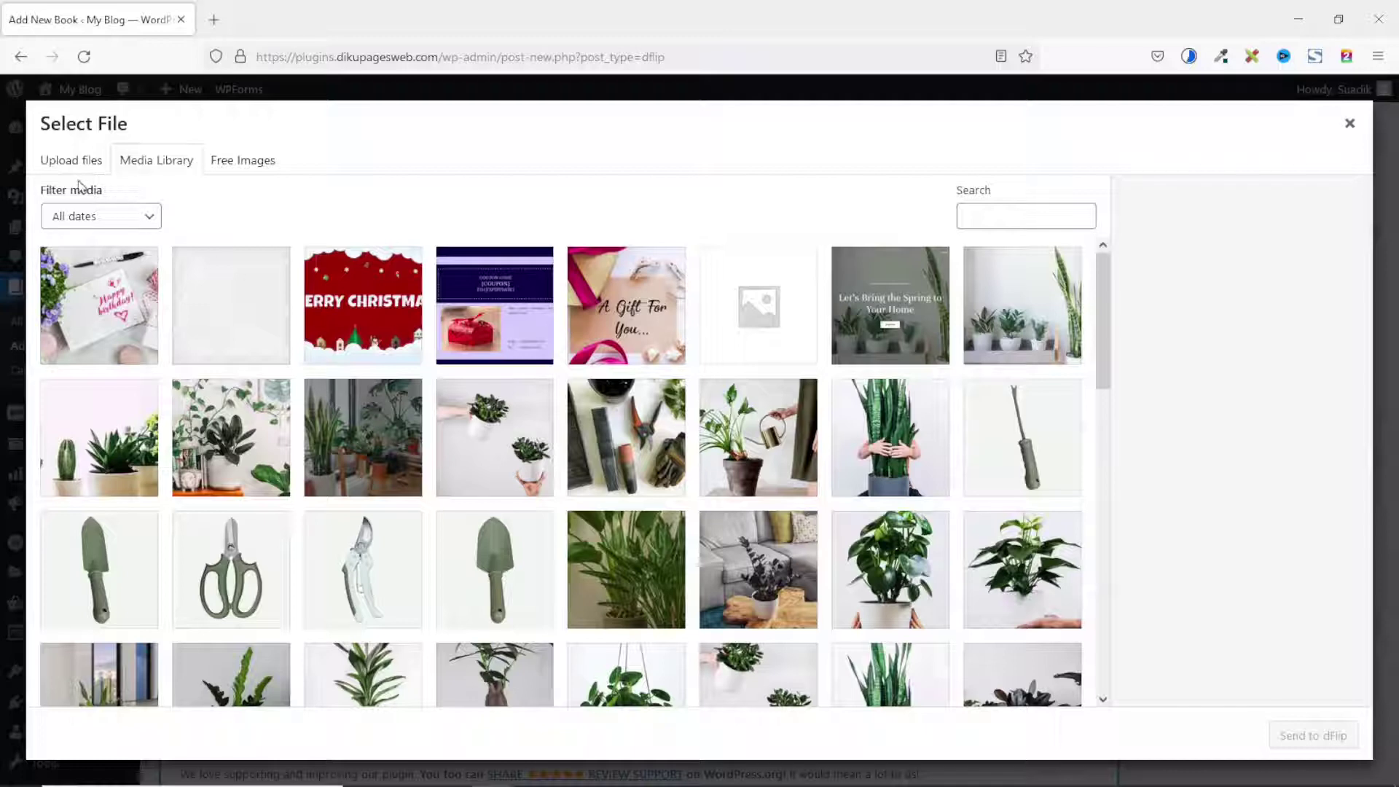
pyautogui.click(70, 162)
pyautogui.click(701, 428)
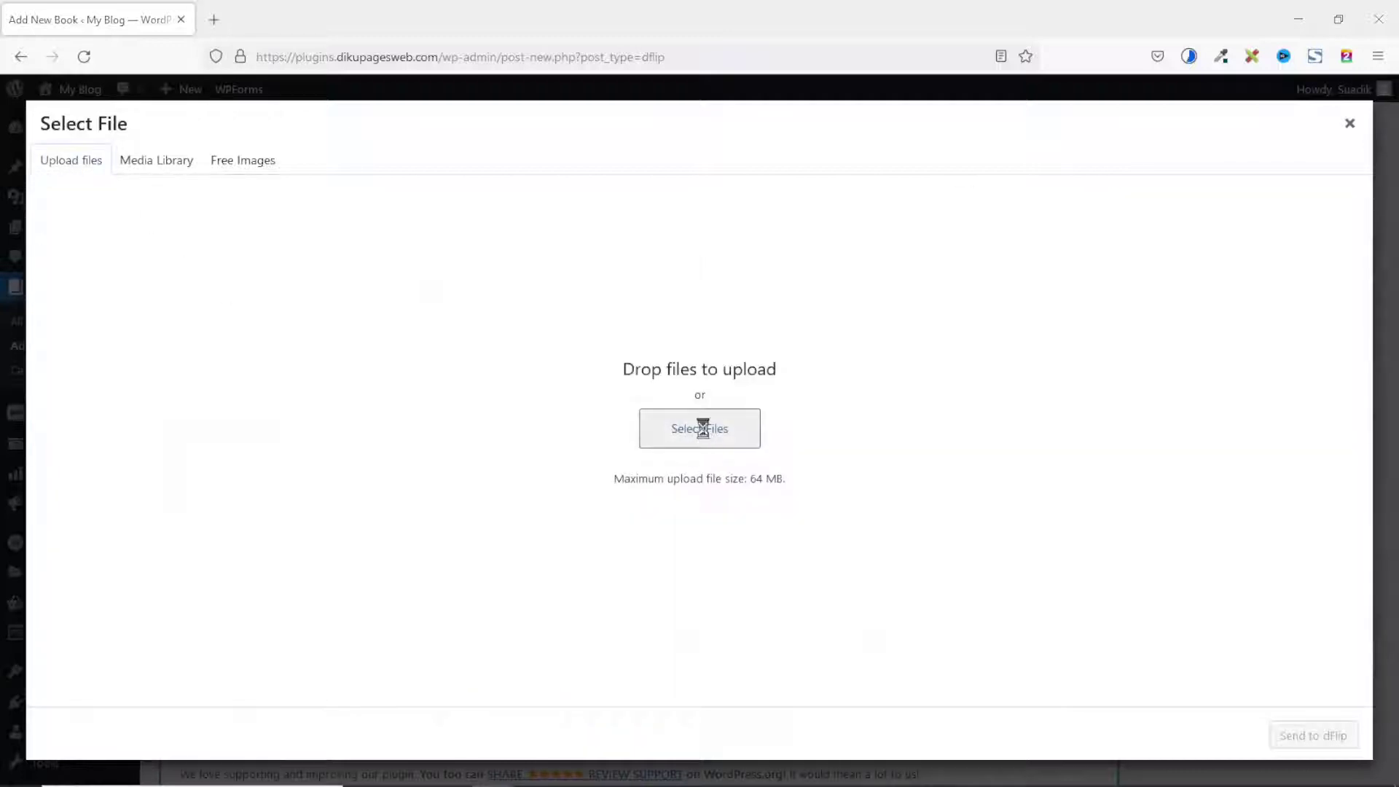
pyautogui.doubleClick(303, 334)
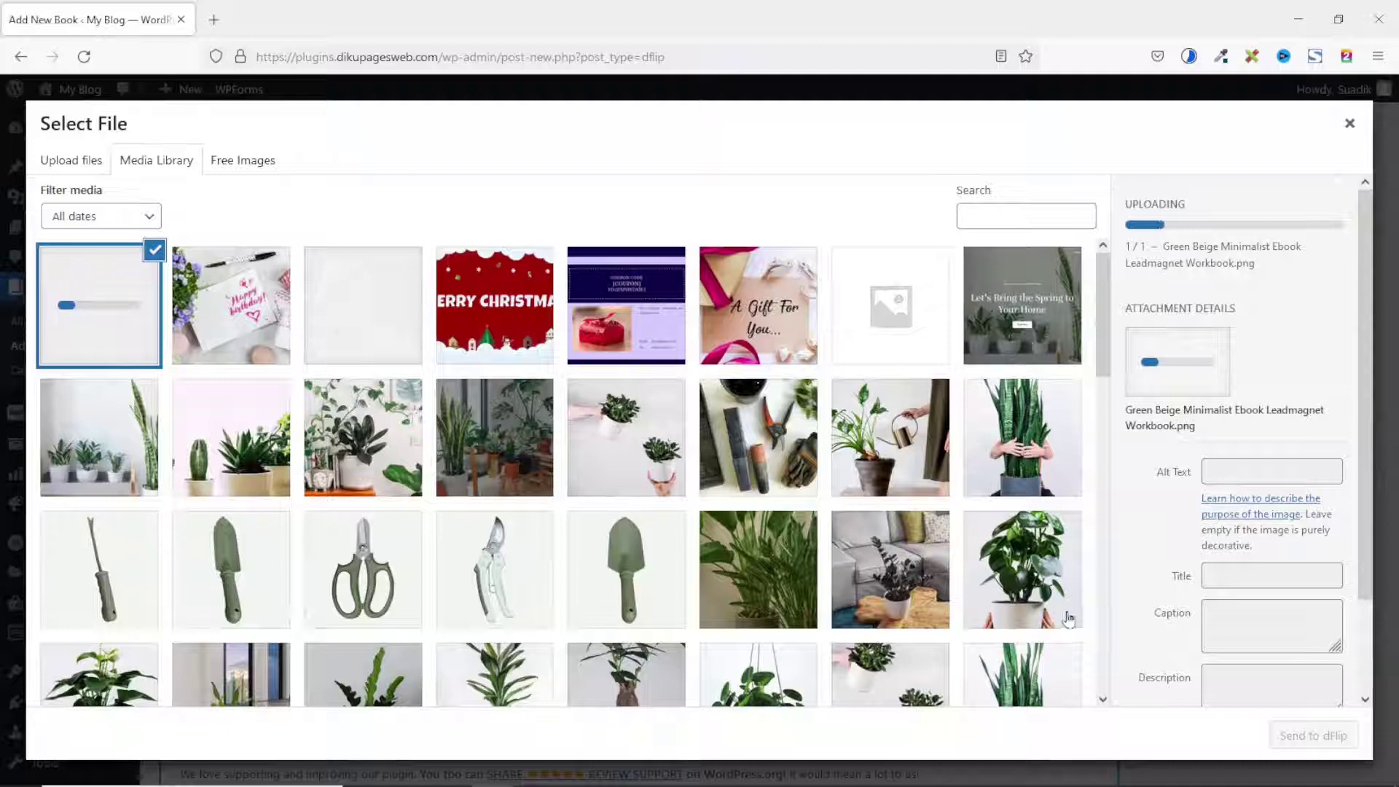
pyautogui.click(1313, 735)
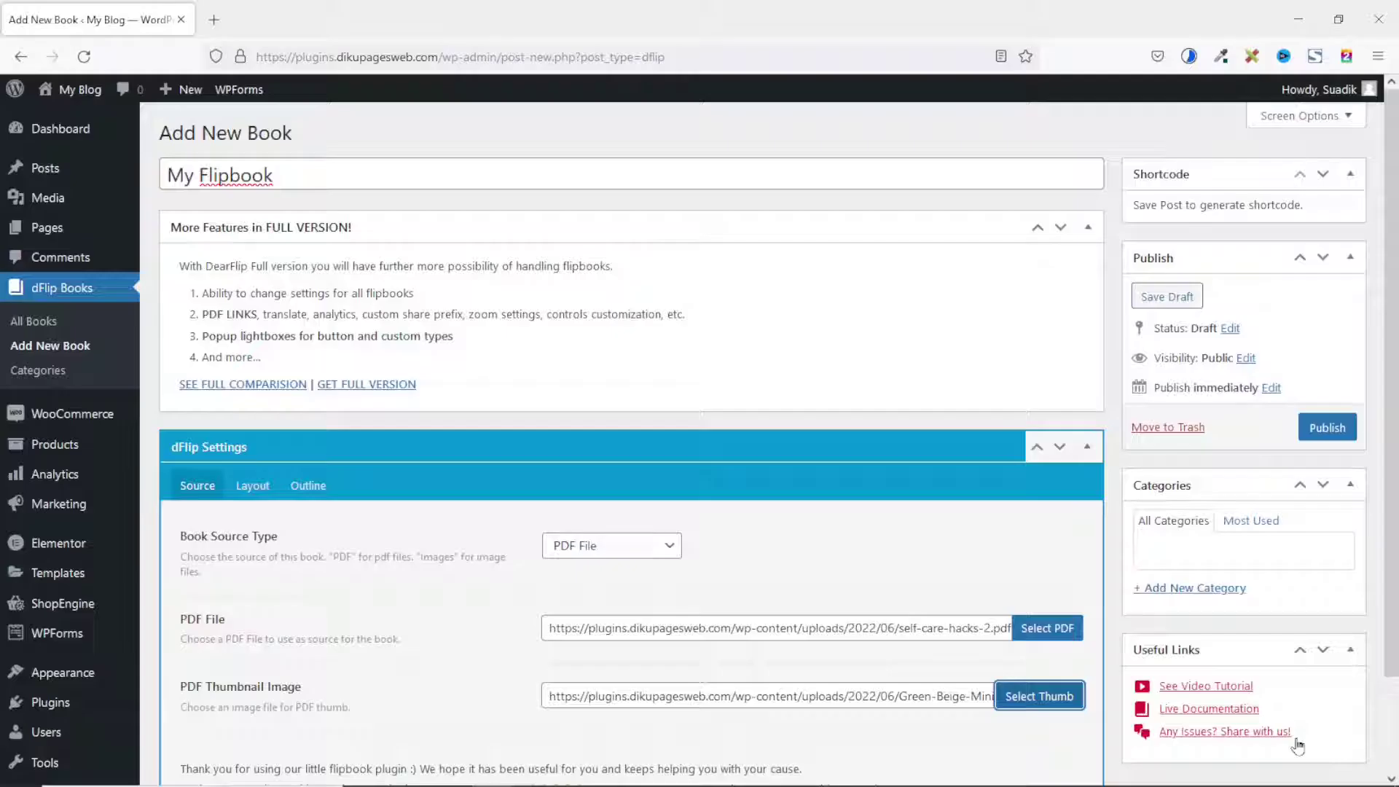
pyautogui.scroll(-3, 1119, 648)
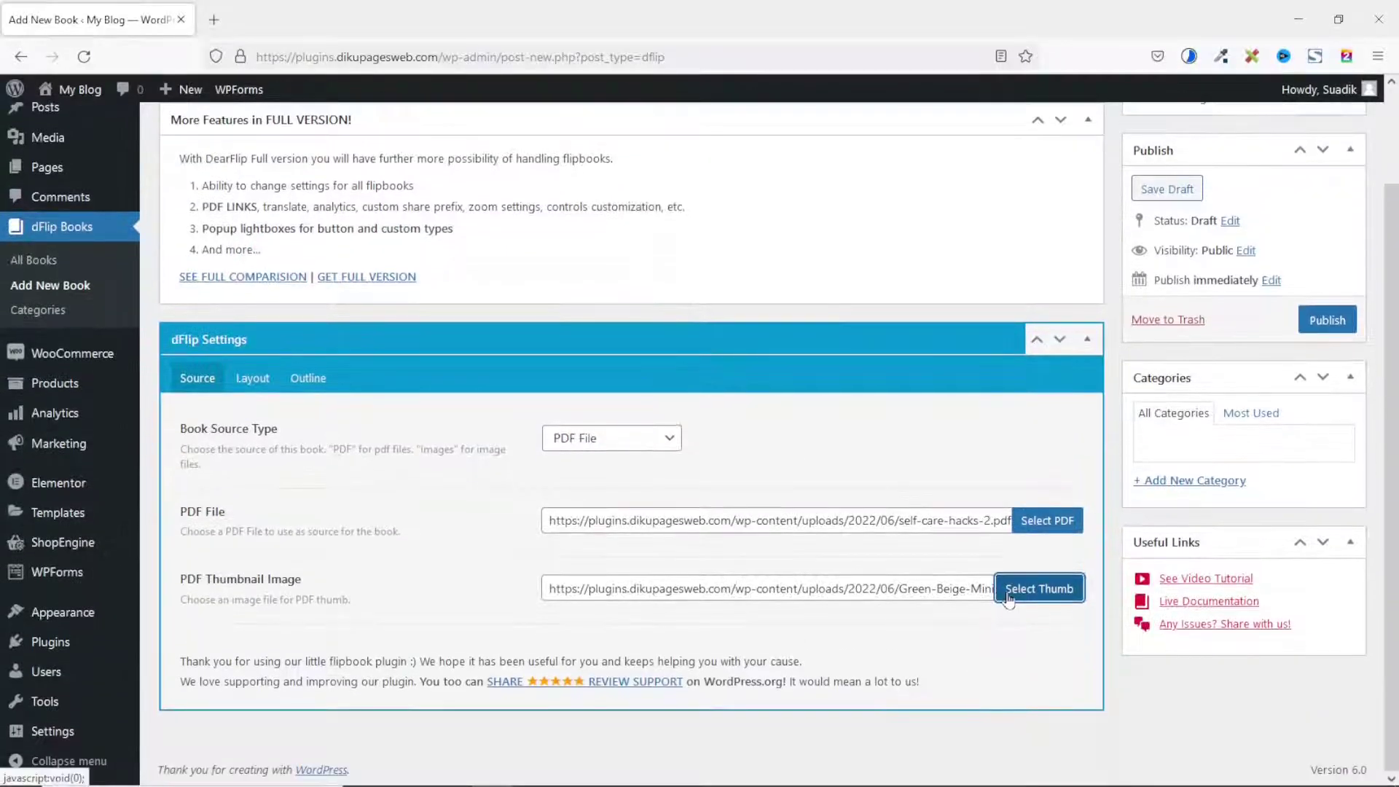
# Review the Source, Layout and Outline settings tabs, then publish My Flipbook.
pyautogui.click(197, 427)
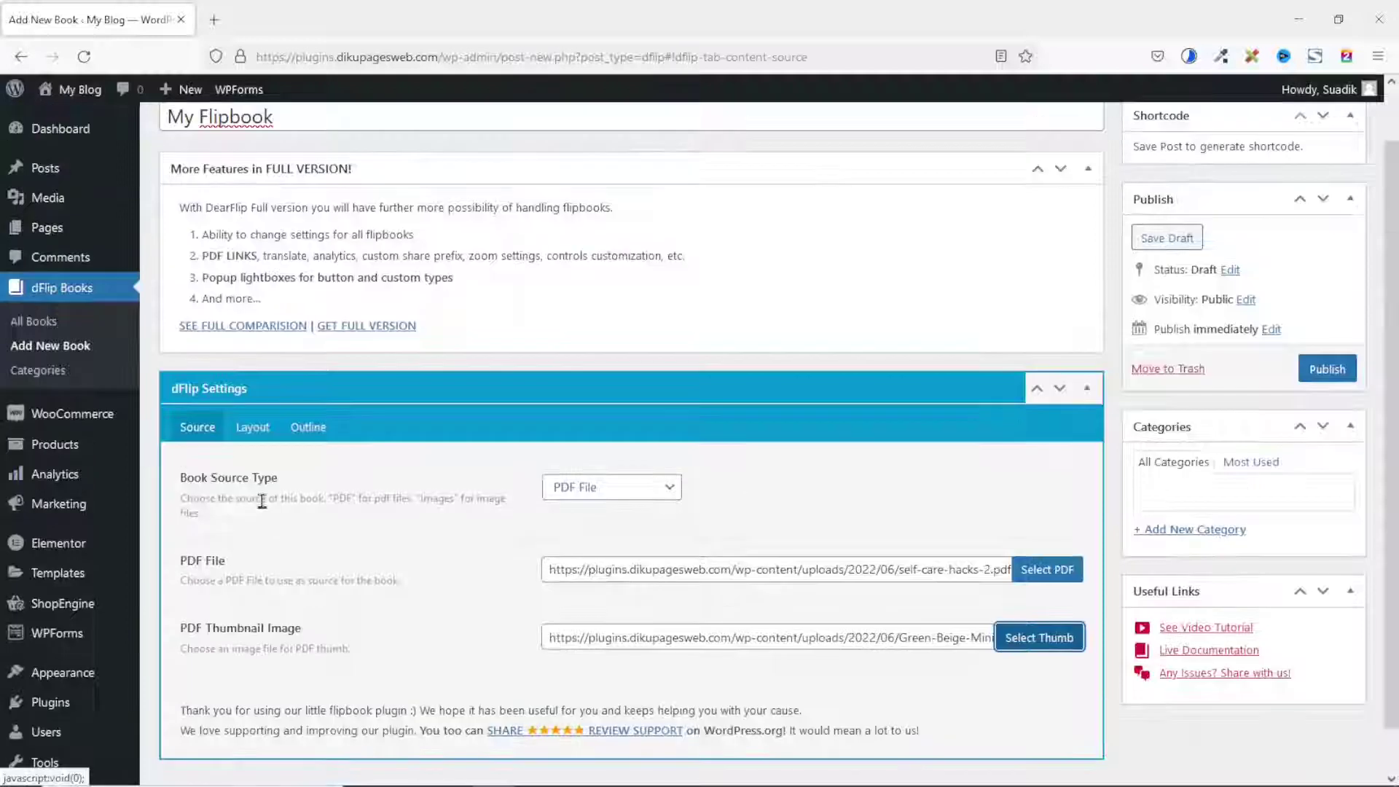
pyautogui.click(253, 430)
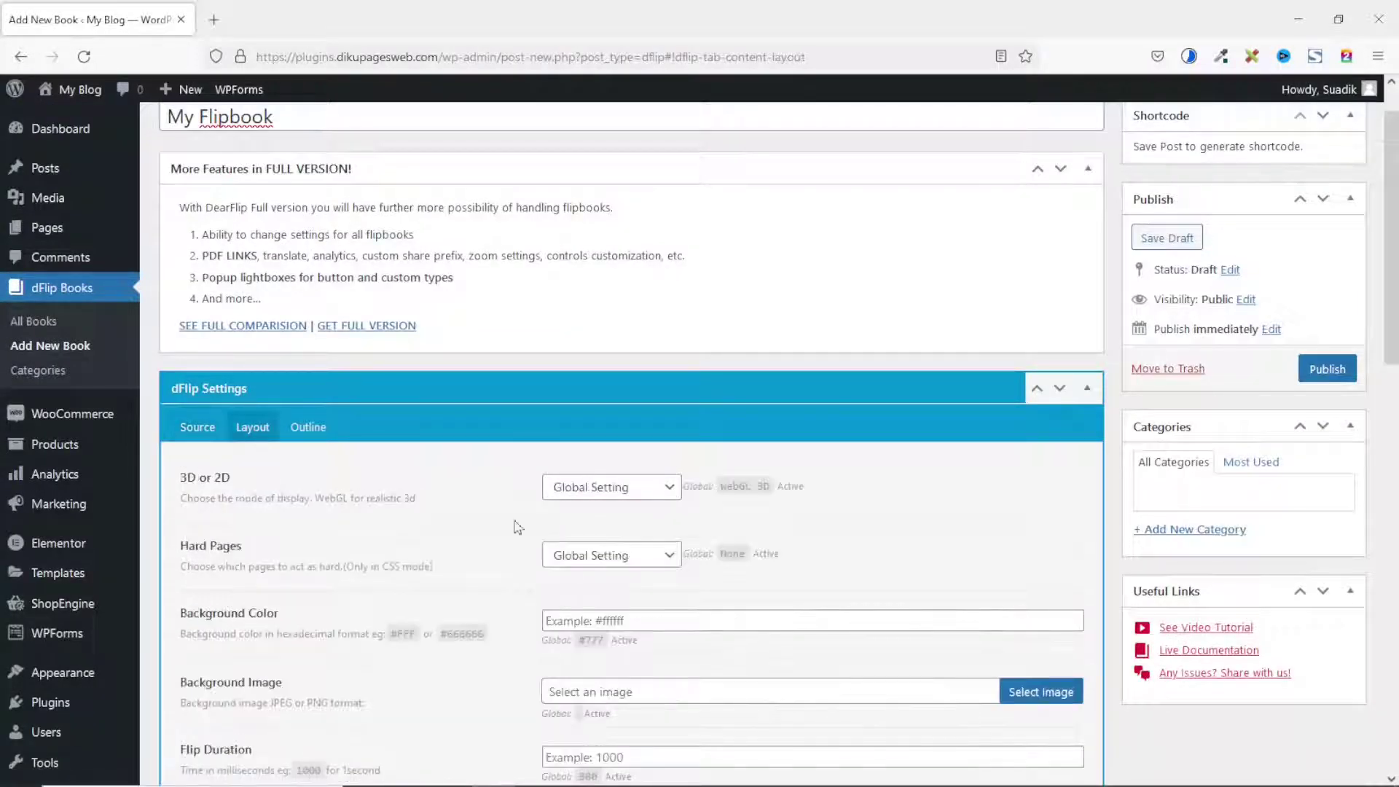
pyautogui.scroll(-10, 496, 513)
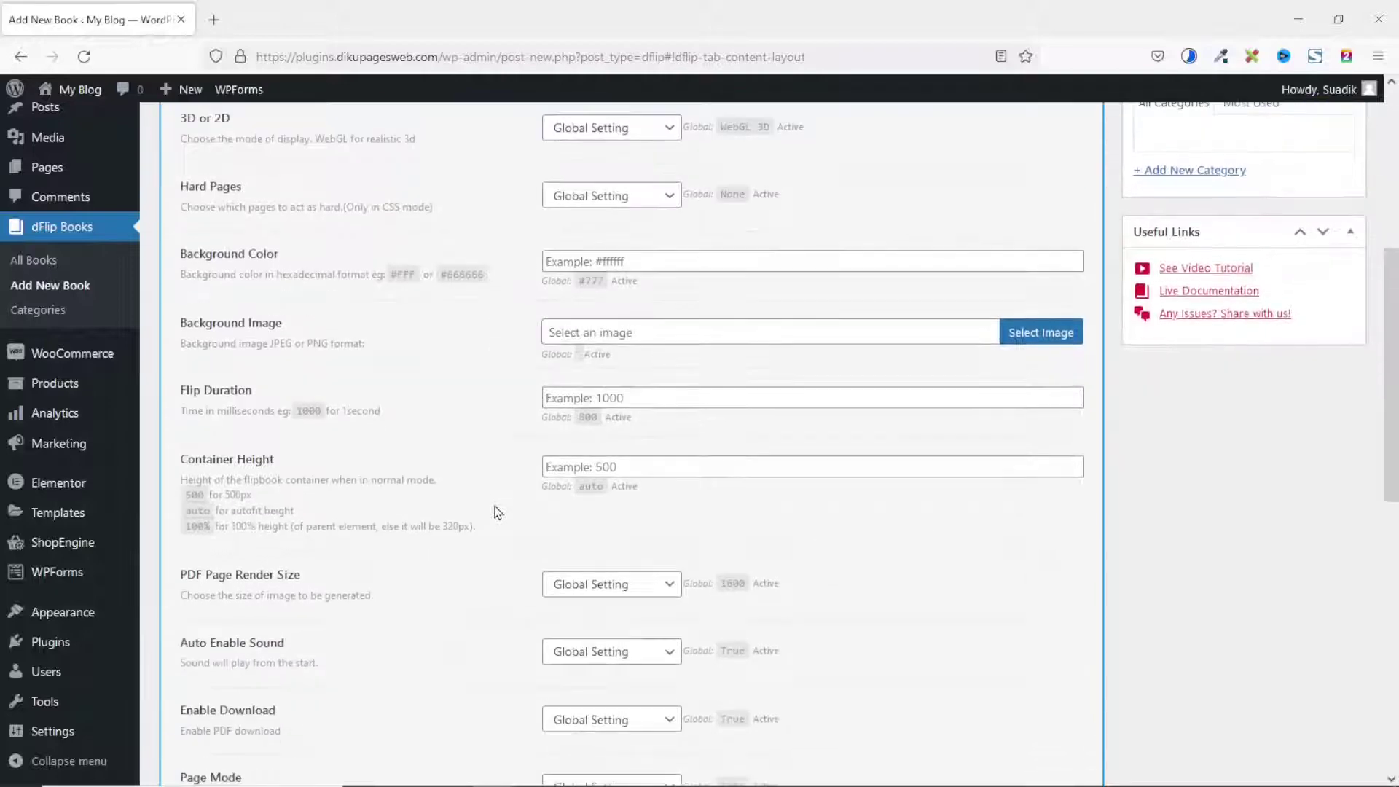
pyautogui.scroll(-3, 497, 513)
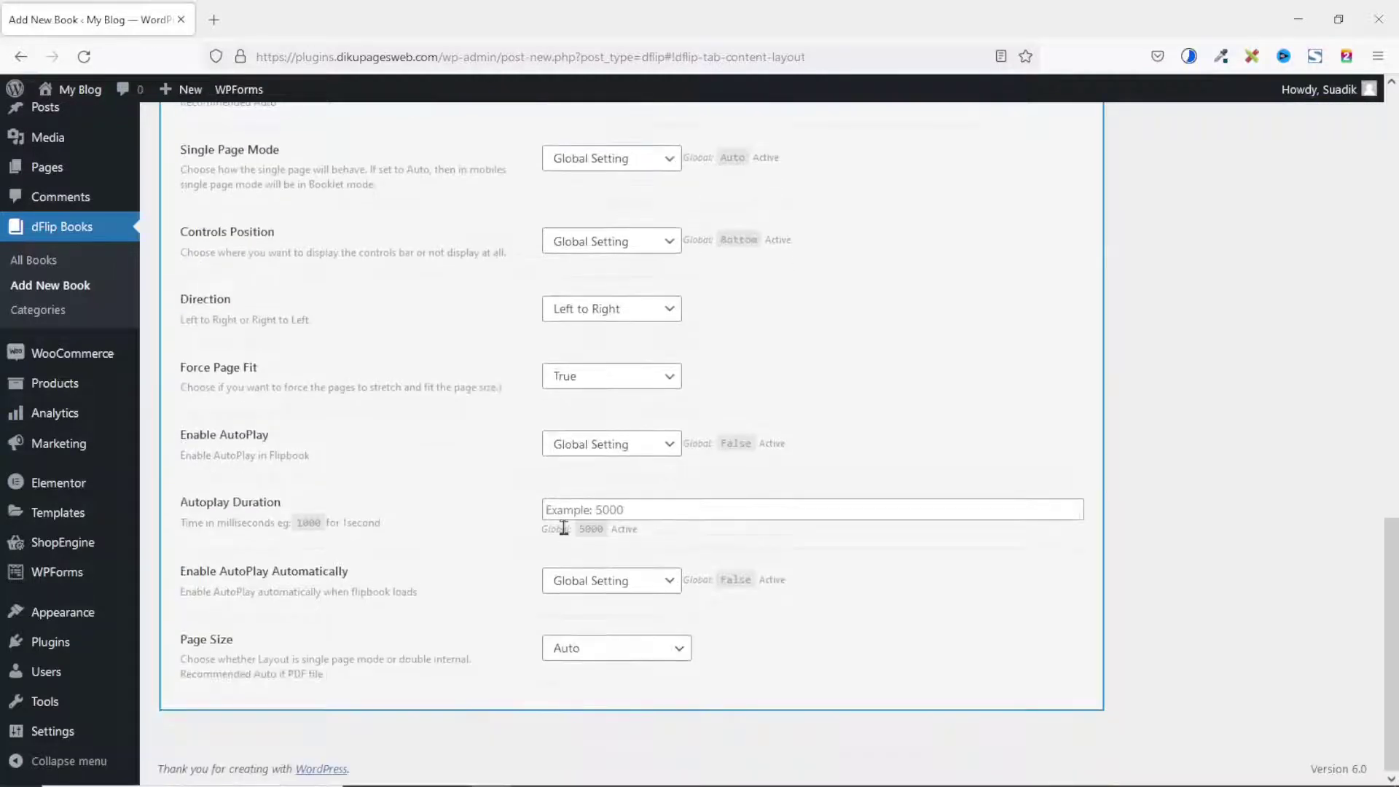
pyautogui.scroll(15, 563, 527)
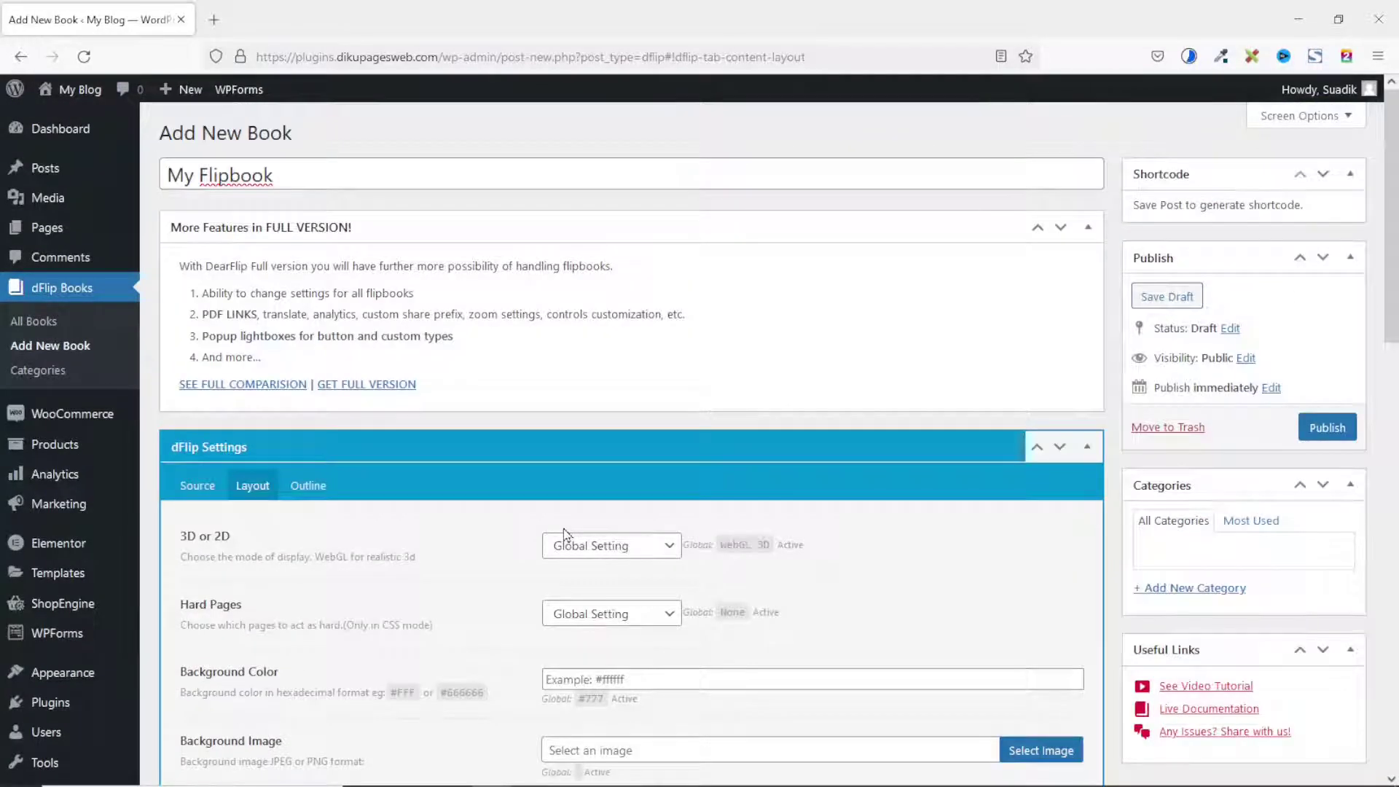
pyautogui.click(310, 490)
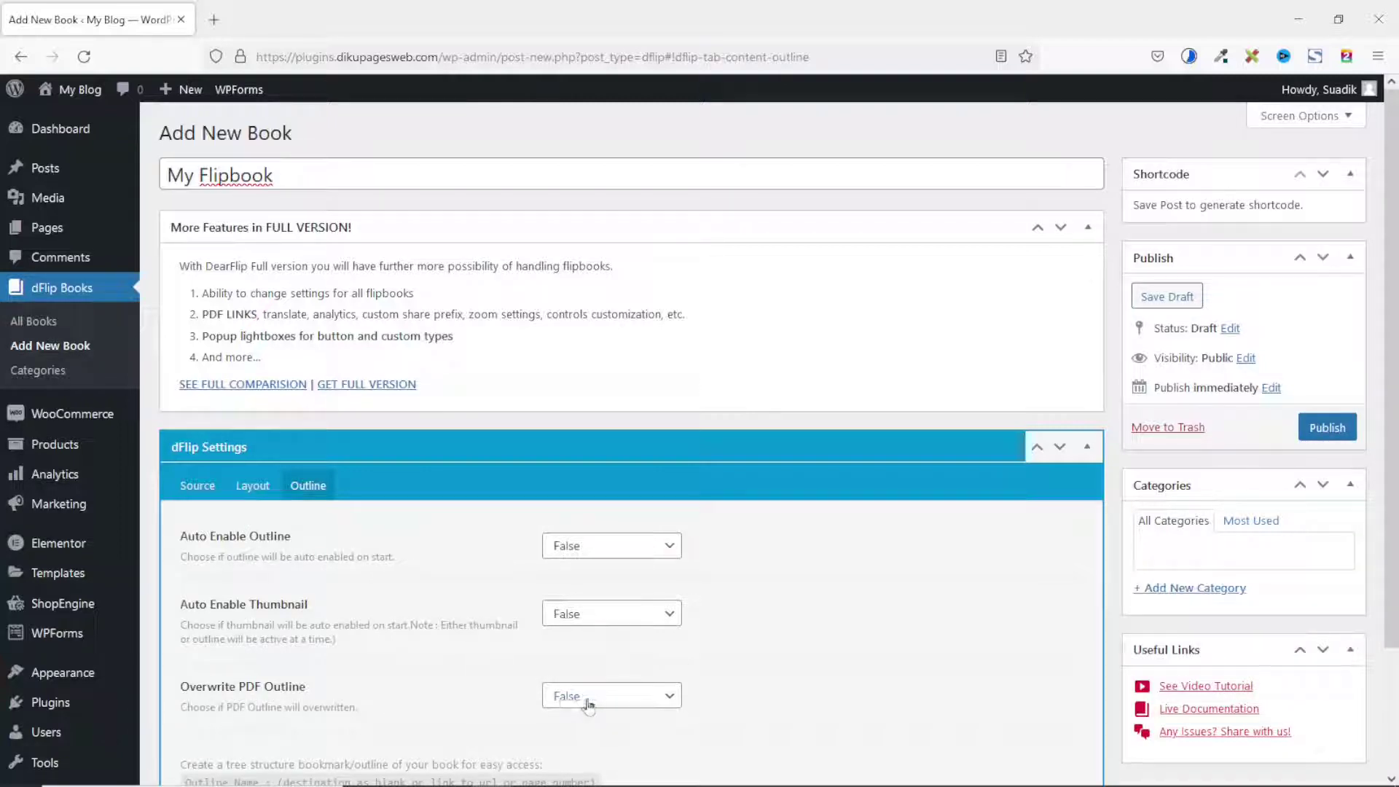
pyautogui.click(1334, 430)
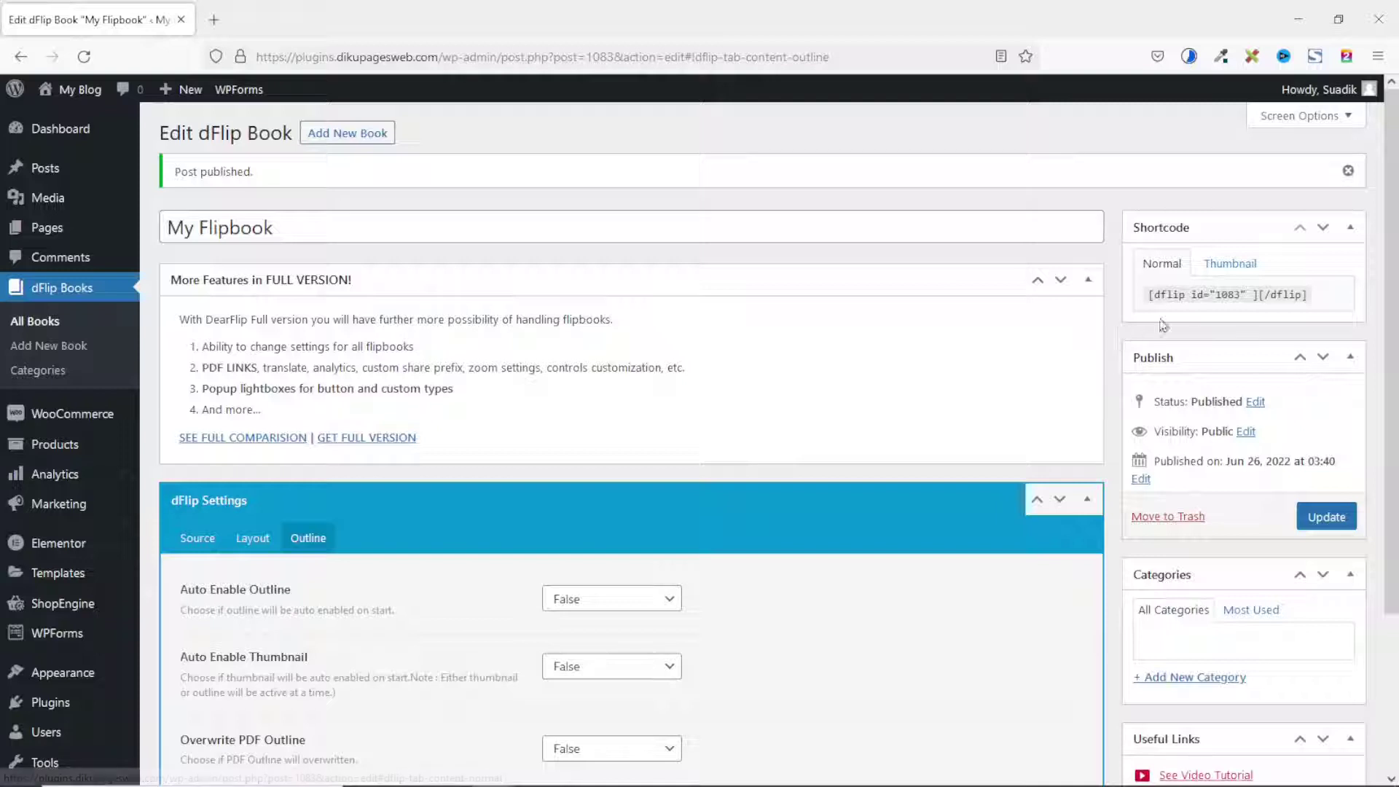
# Switch the shortcode to Thumbnail and copy [dflip id="1083" type="thumb"][/dflip].
pyautogui.click(1231, 266)
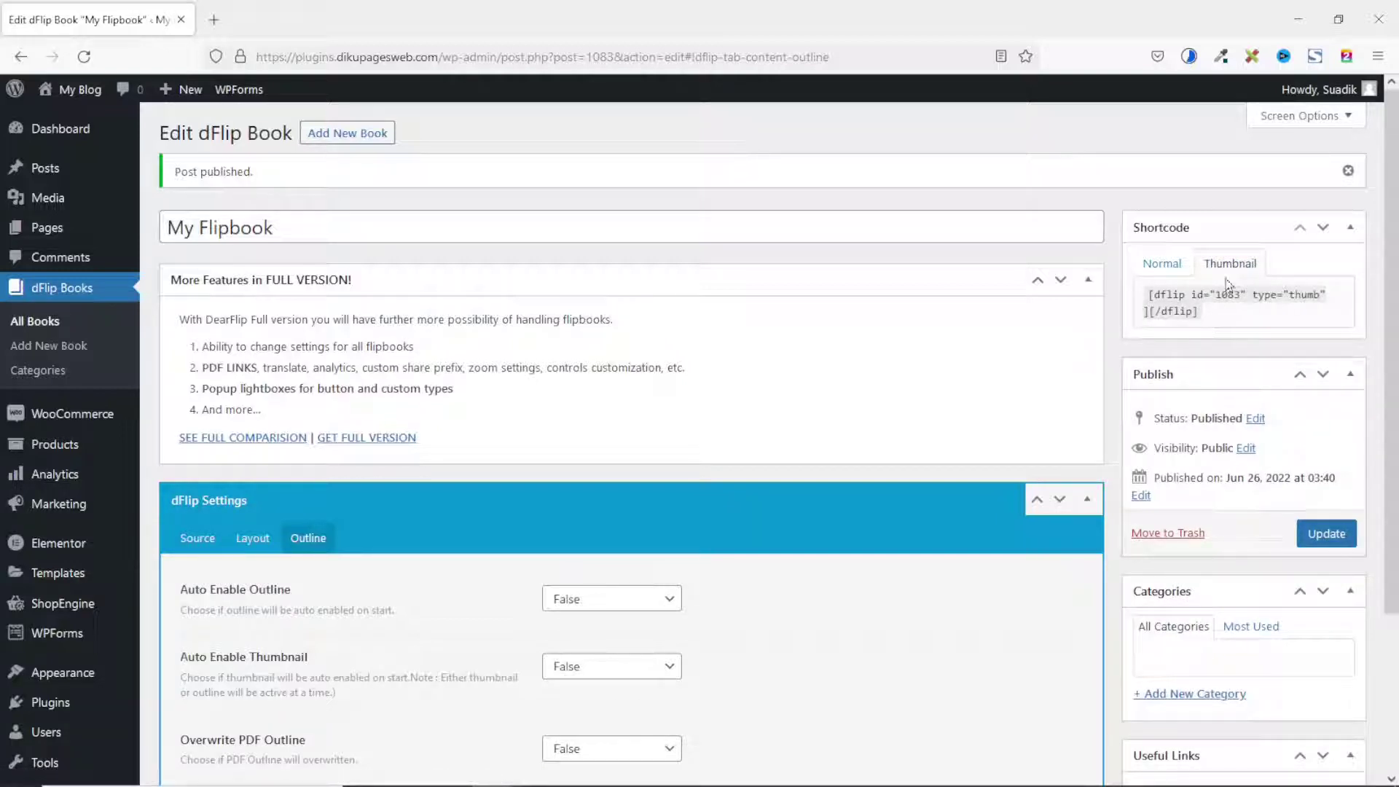
pyautogui.moveTo(1200, 313); pyautogui.dragTo(1152, 295)
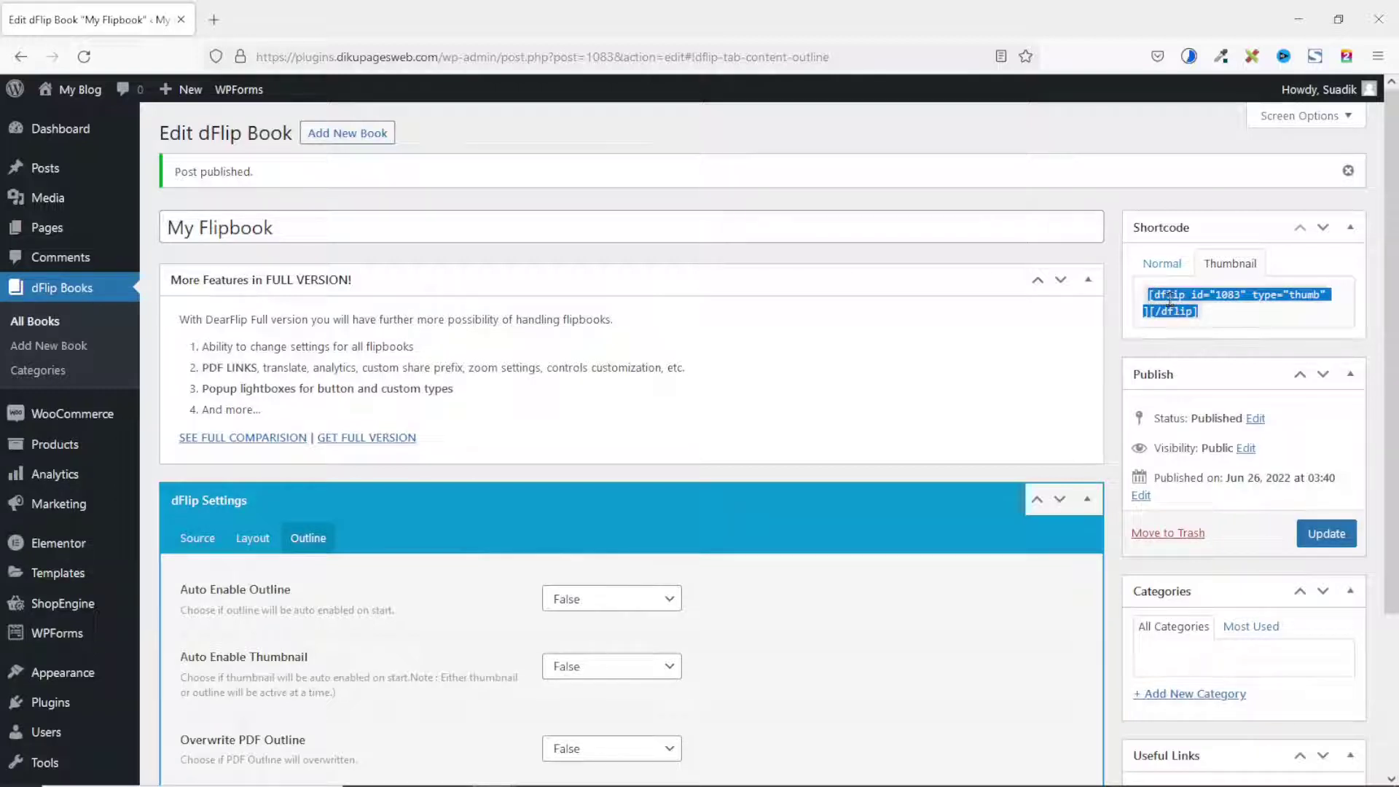
pyautogui.rightClick(1169, 299)
pyautogui.click(1132, 319)
pyautogui.moveTo(47, 227)
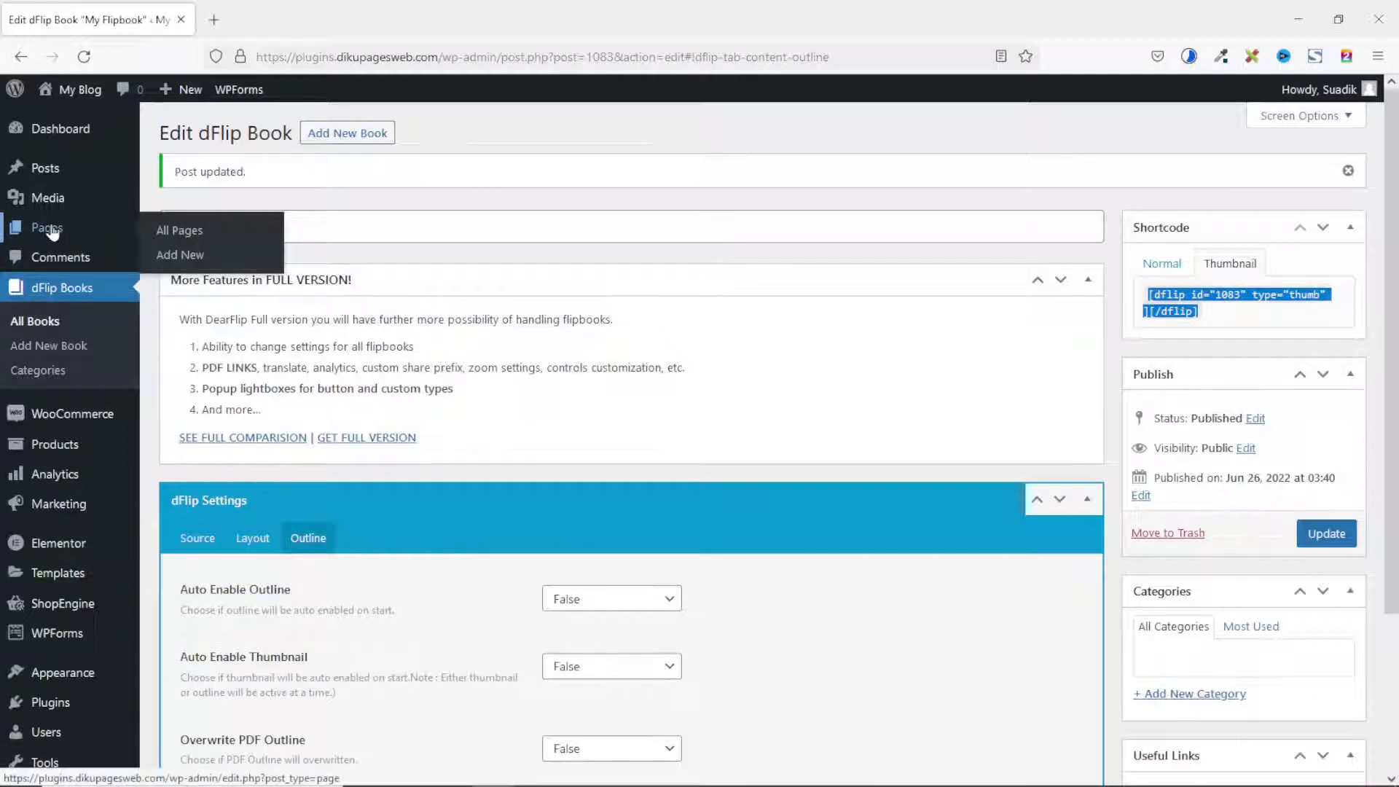
# Open a new page editor in a second tab and title it 'My 3D Book'.
pyautogui.rightClick(177, 262)
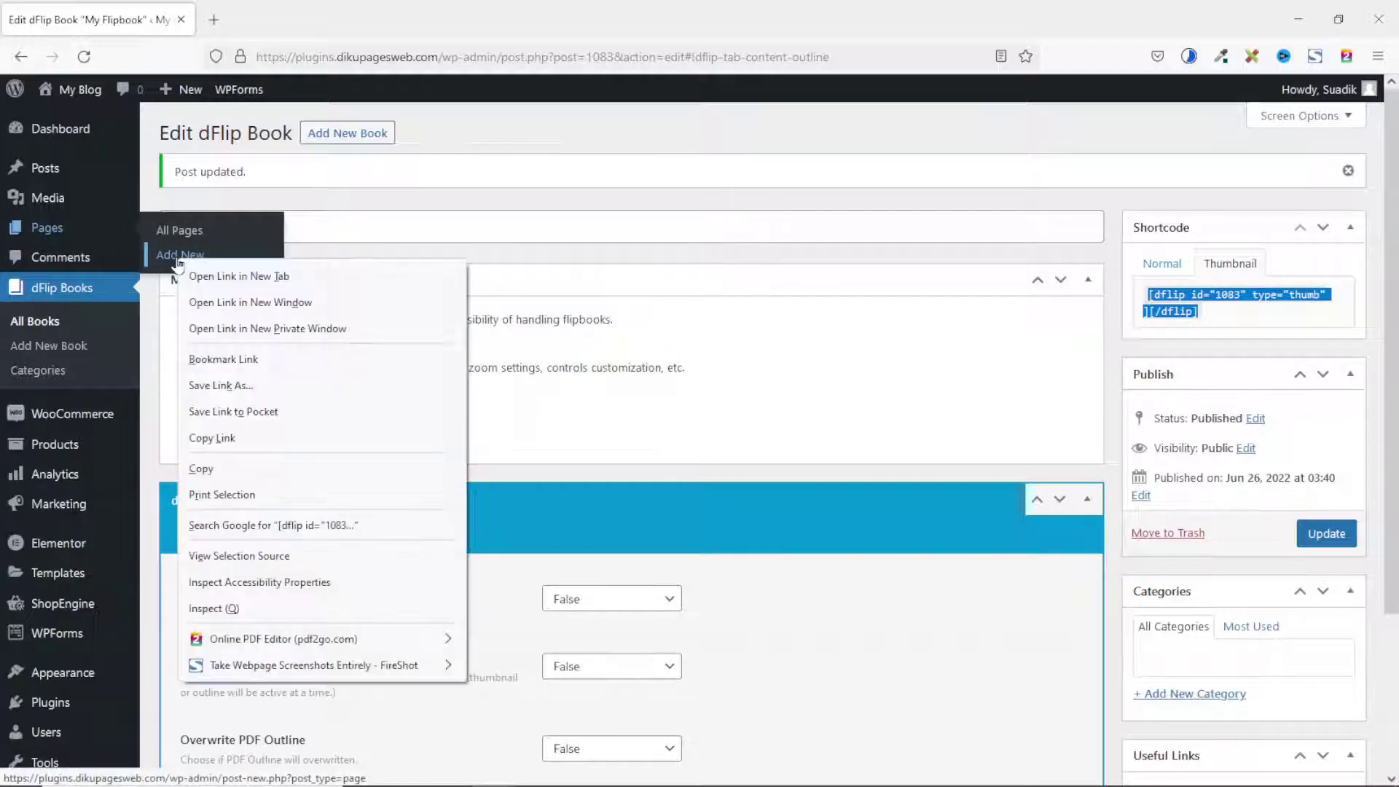
pyautogui.click(211, 276)
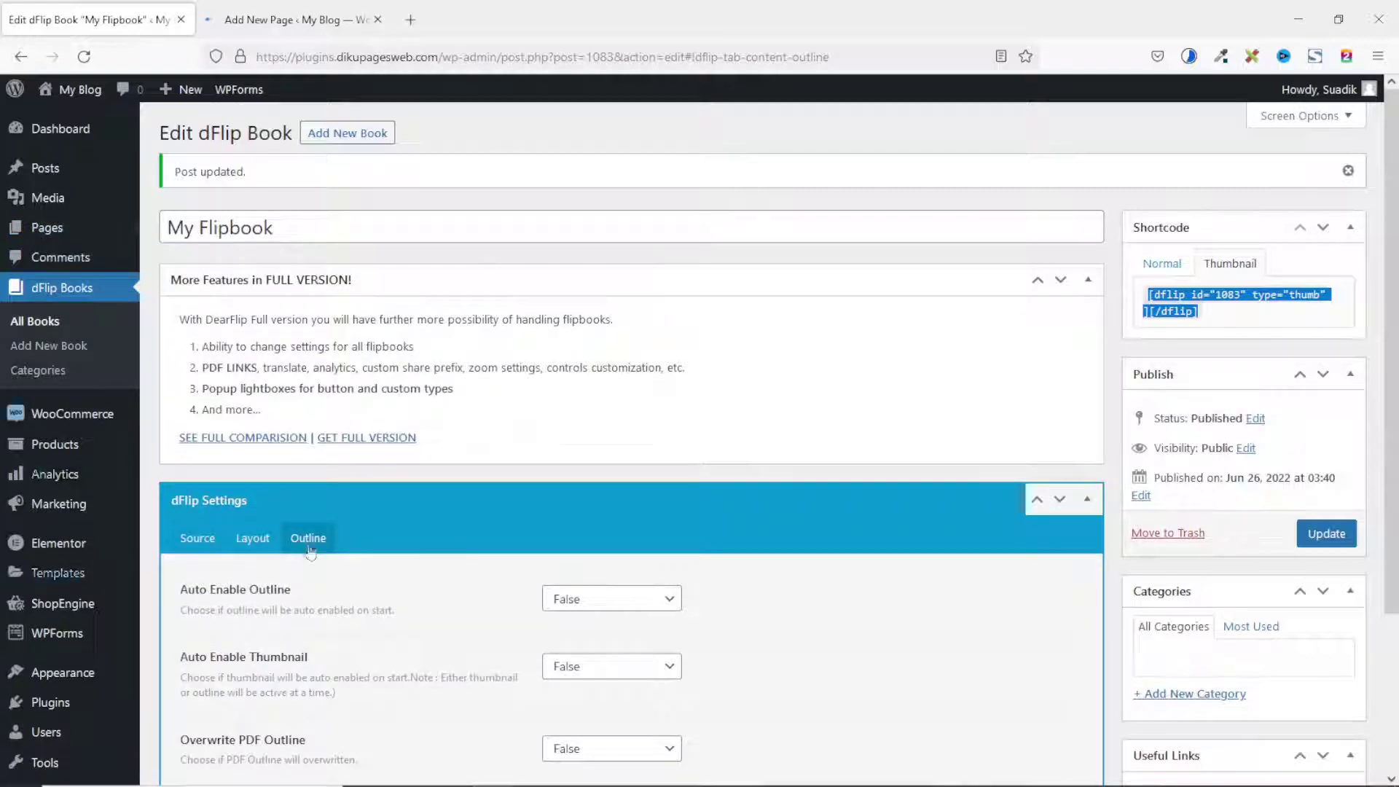
pyautogui.click(290, 19)
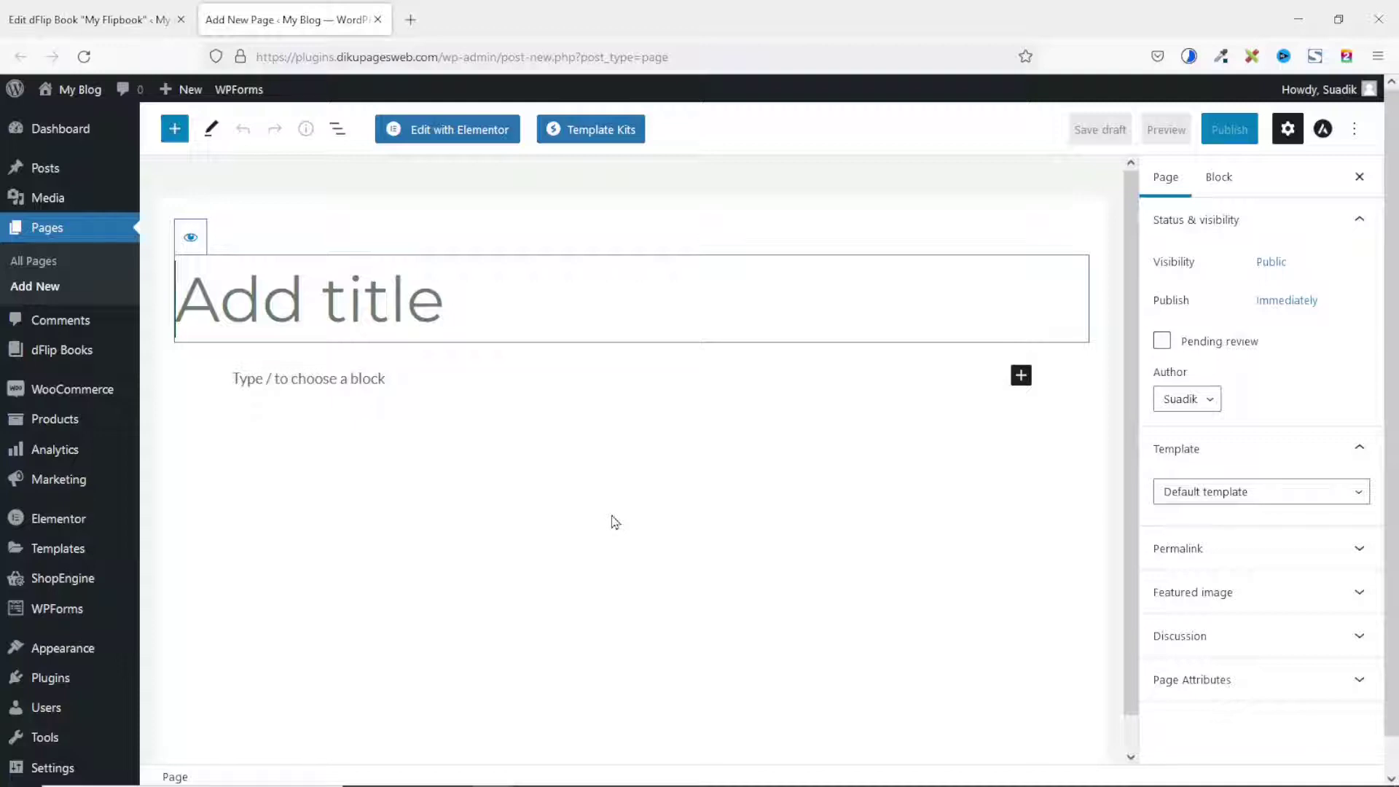
pyautogui.write('My 3')
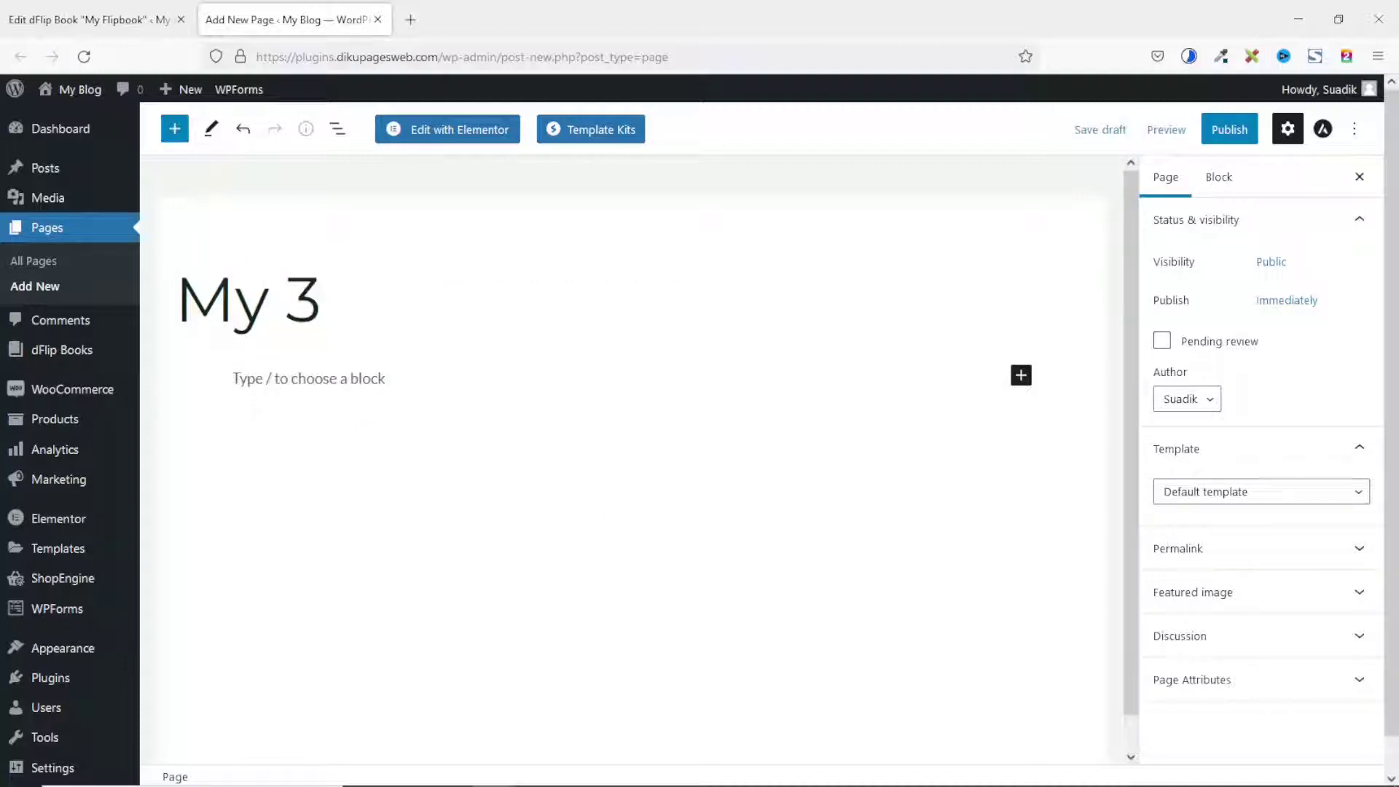
pyautogui.write('D Book')
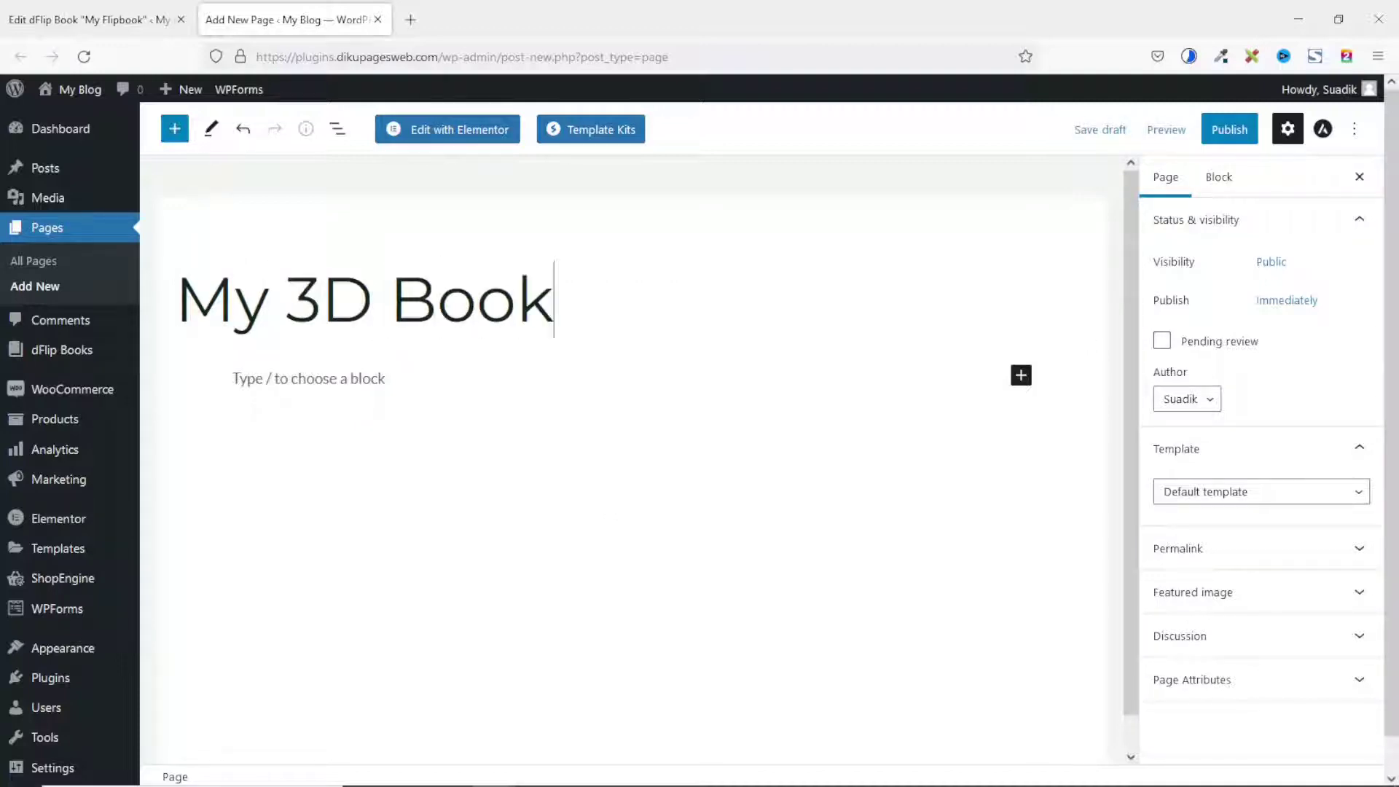
pyautogui.click(1020, 376)
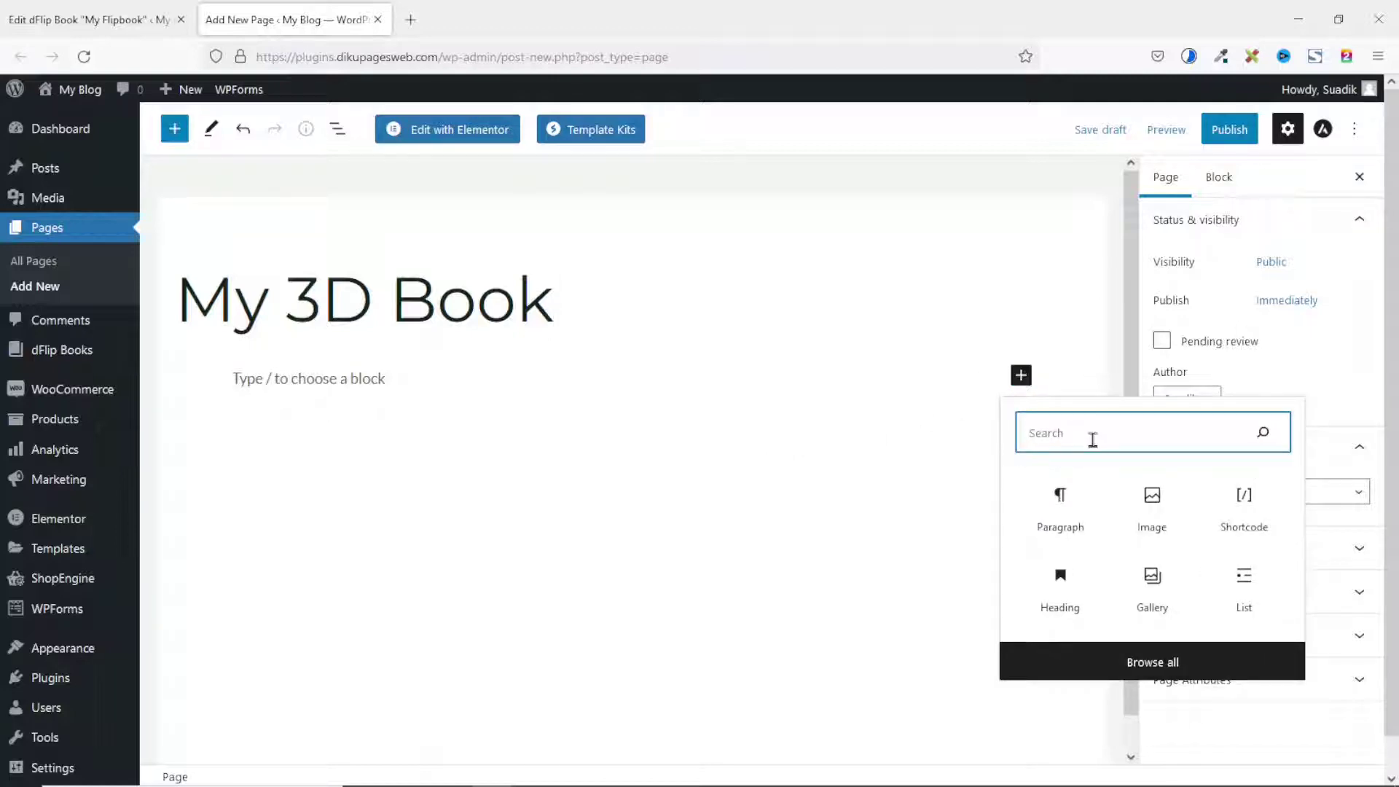
# Add a Shortcode block containing the pasted flipbook thumbnail shortcode.
pyautogui.write('short')
pyautogui.click(1070, 509)
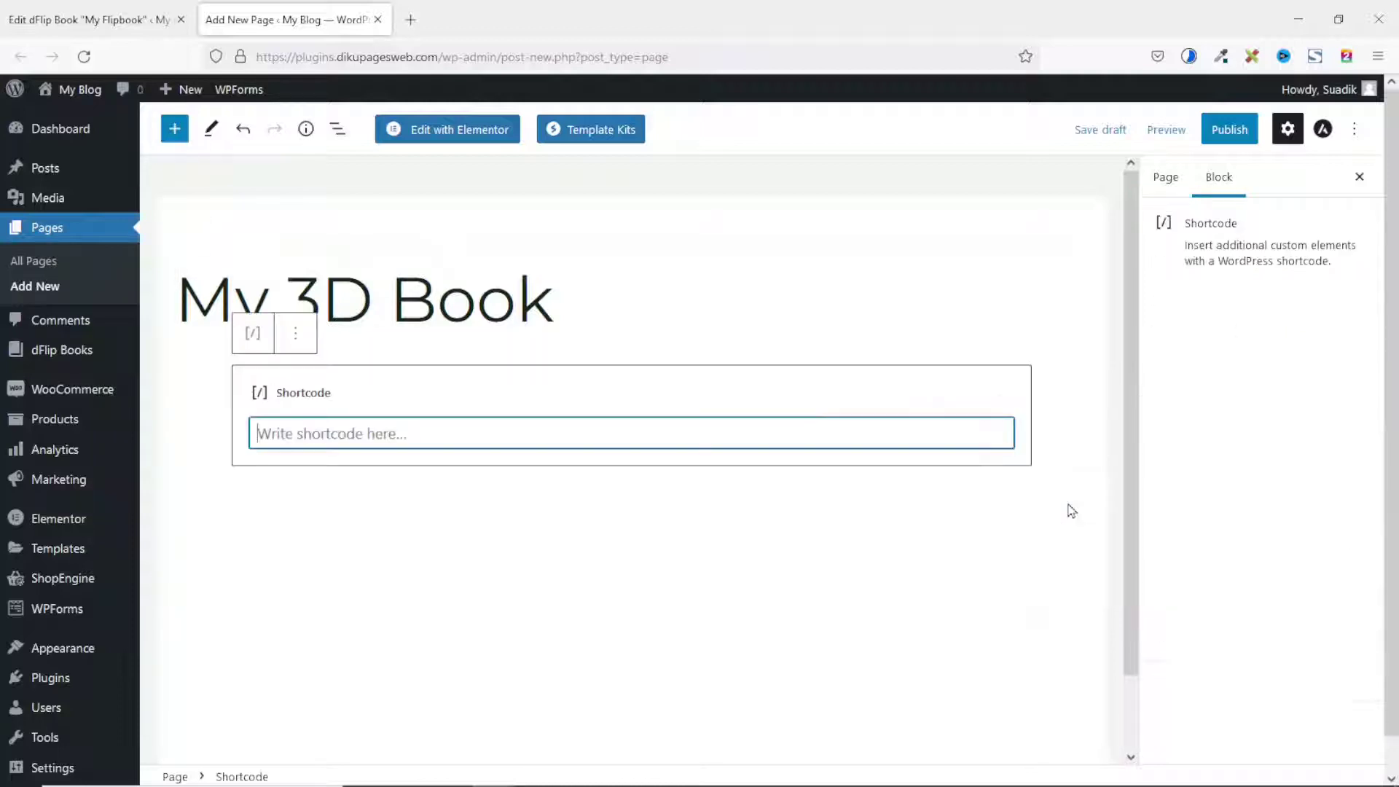
pyautogui.rightClick(371, 430)
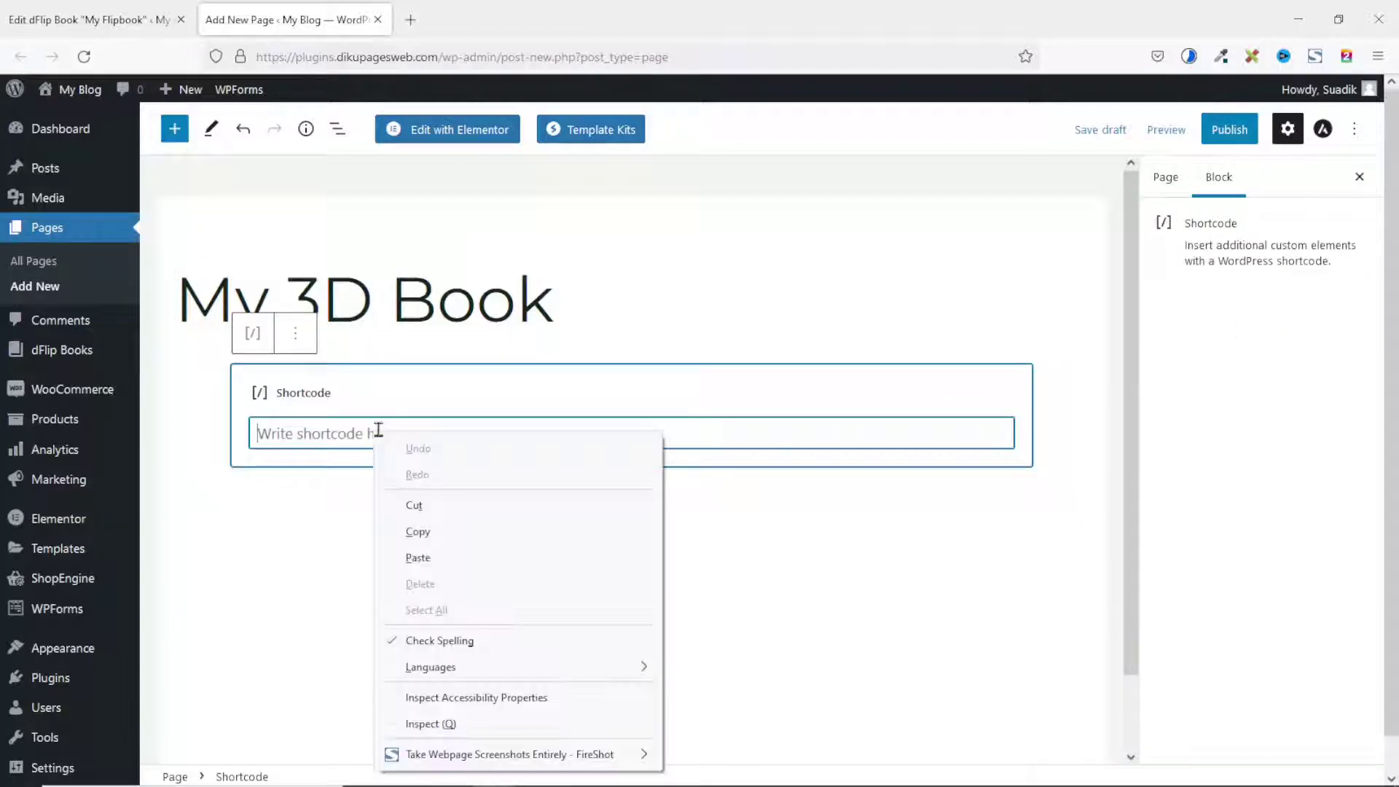
pyautogui.click(436, 558)
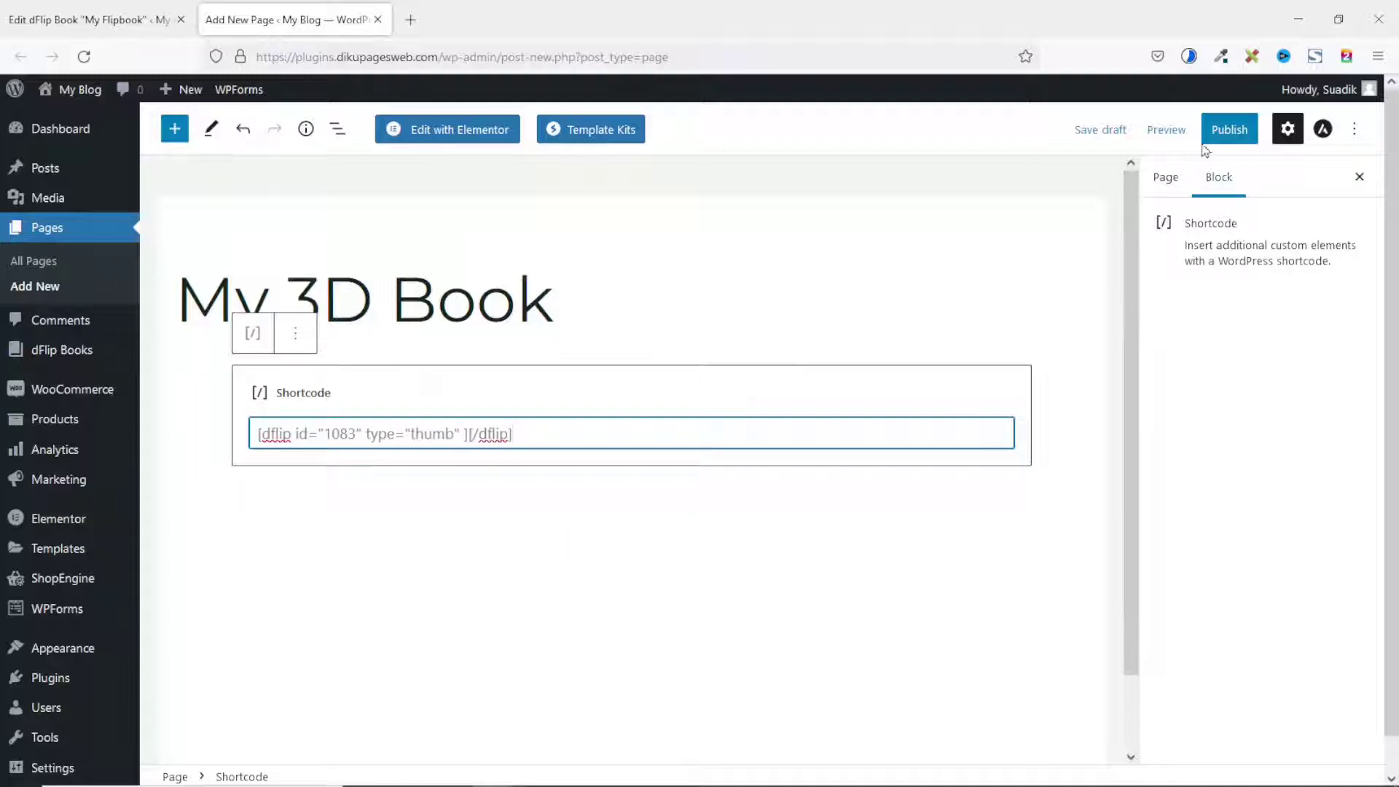
# Publish the My 3D Book page and view it live.
pyautogui.click(1230, 131)
pyautogui.click(1213, 131)
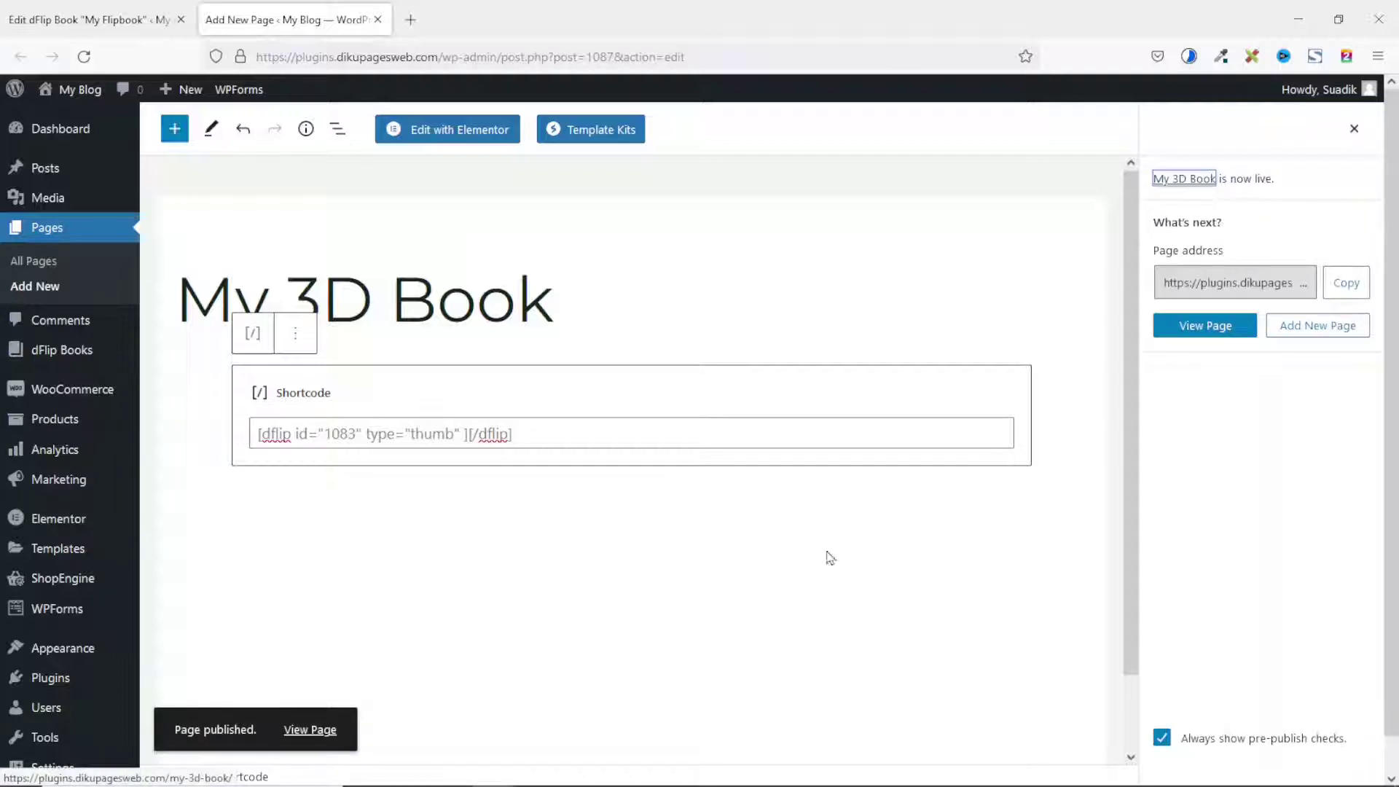
pyautogui.click(312, 730)
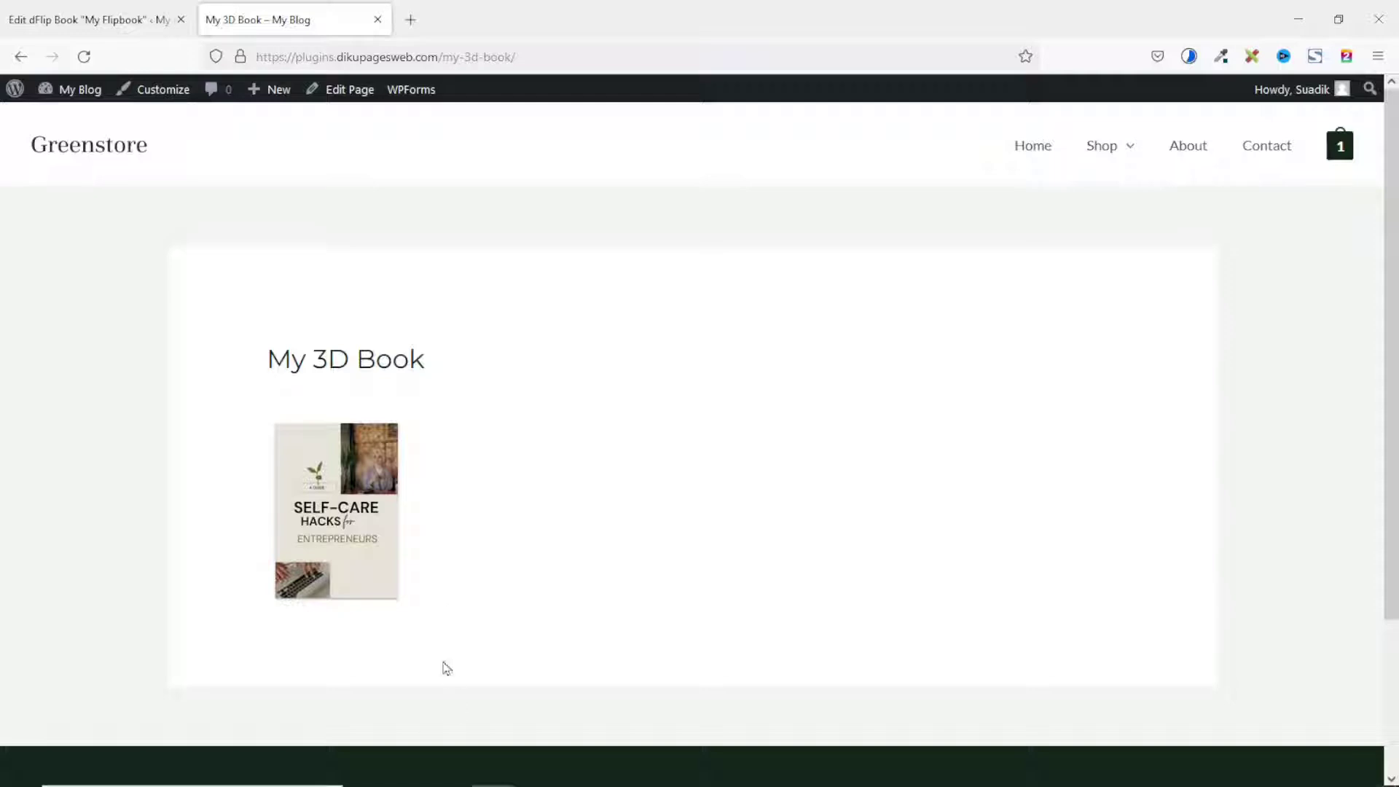
# Open the flipbook from its cover thumbnail and page forward to the last page.
pyautogui.click(334, 506)
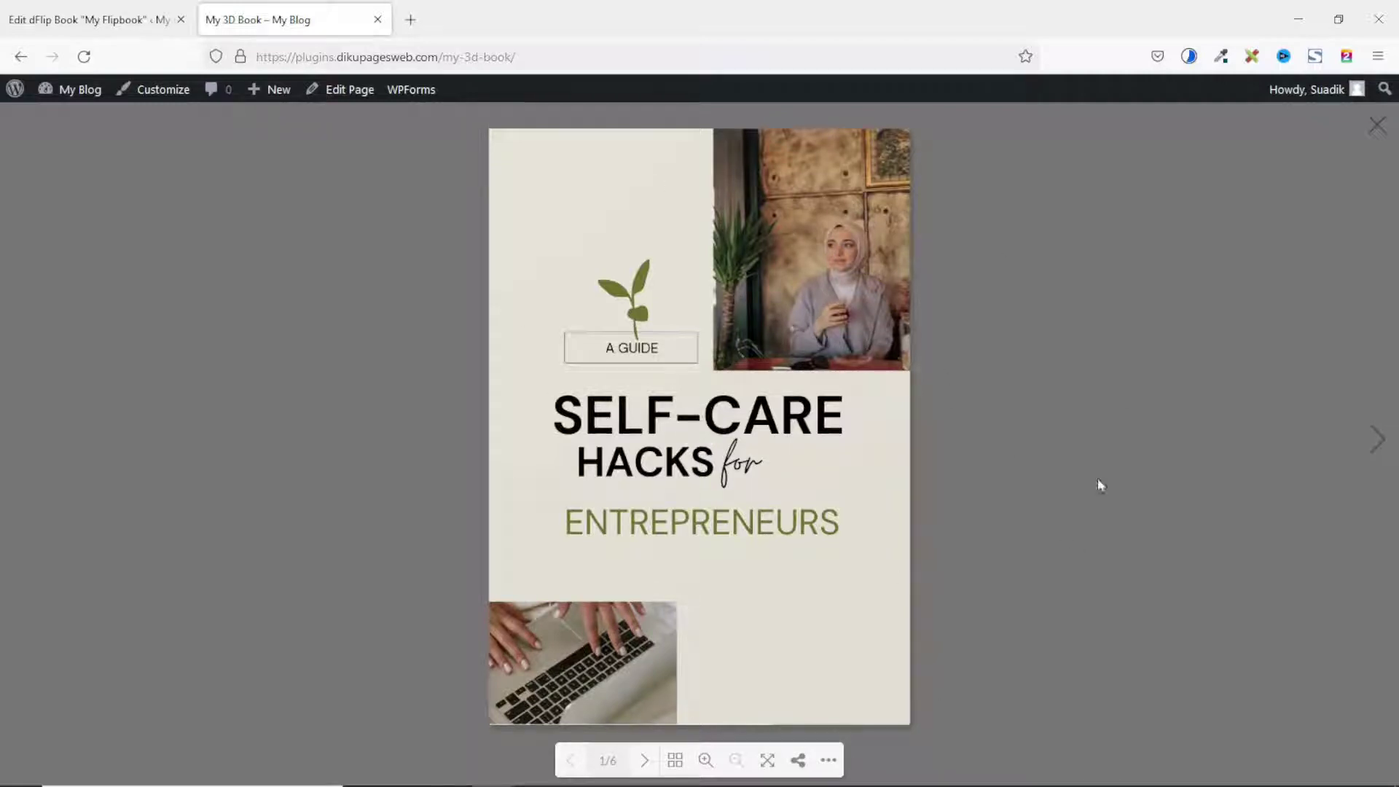
pyautogui.click(1378, 440)
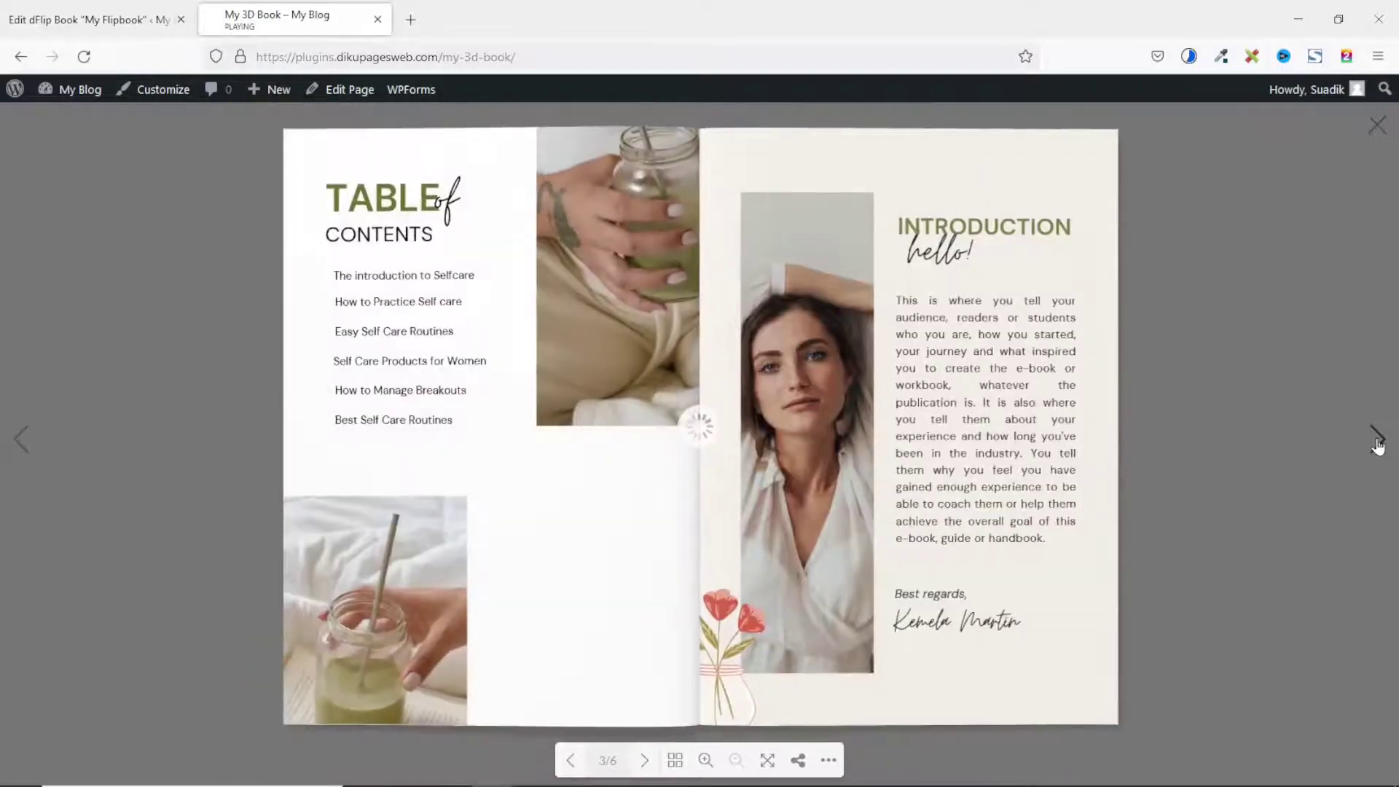
pyautogui.click(1377, 440)
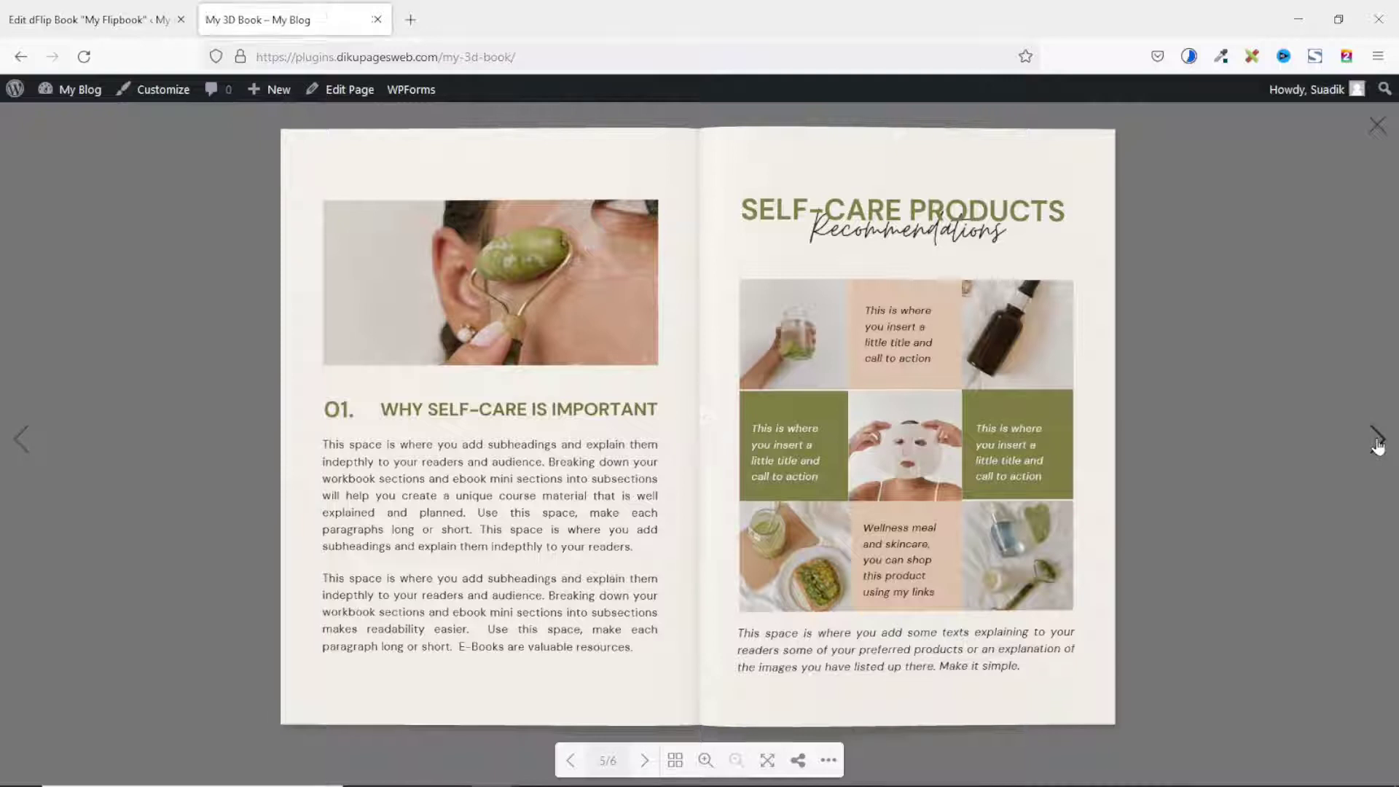
pyautogui.click(1377, 440)
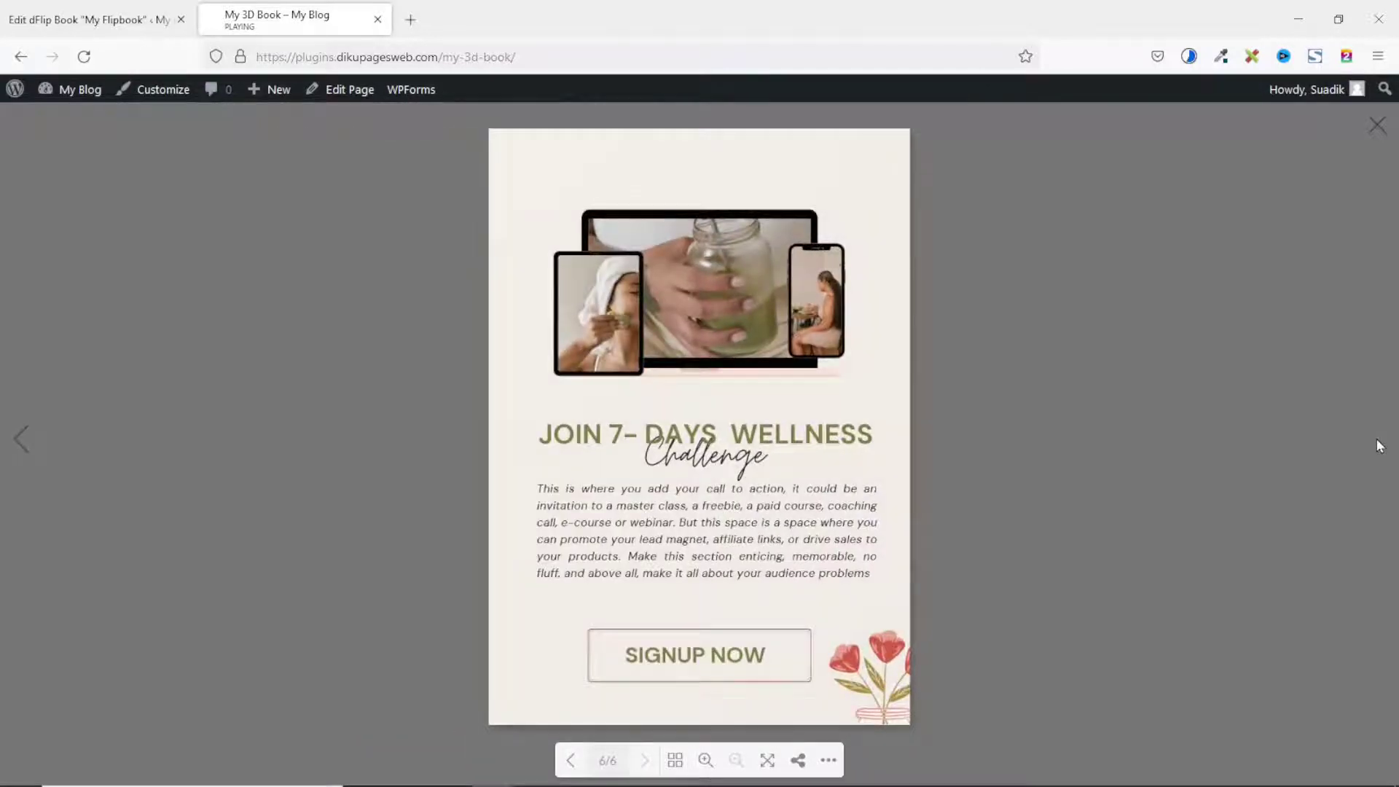
# Page back to the cover, then forward to the Self-Care Products spread, pages 4–5.
pyautogui.click(21, 440)
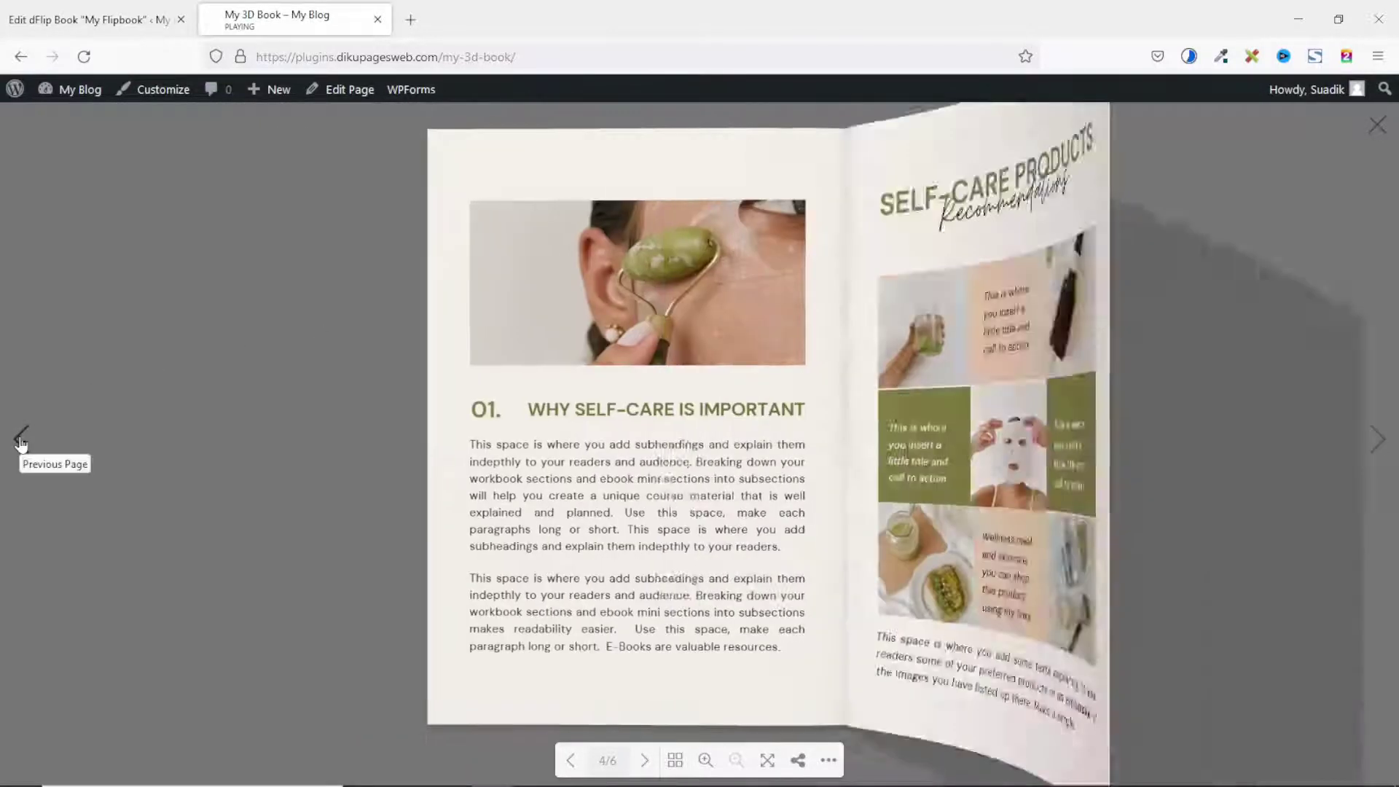
pyautogui.click(21, 440)
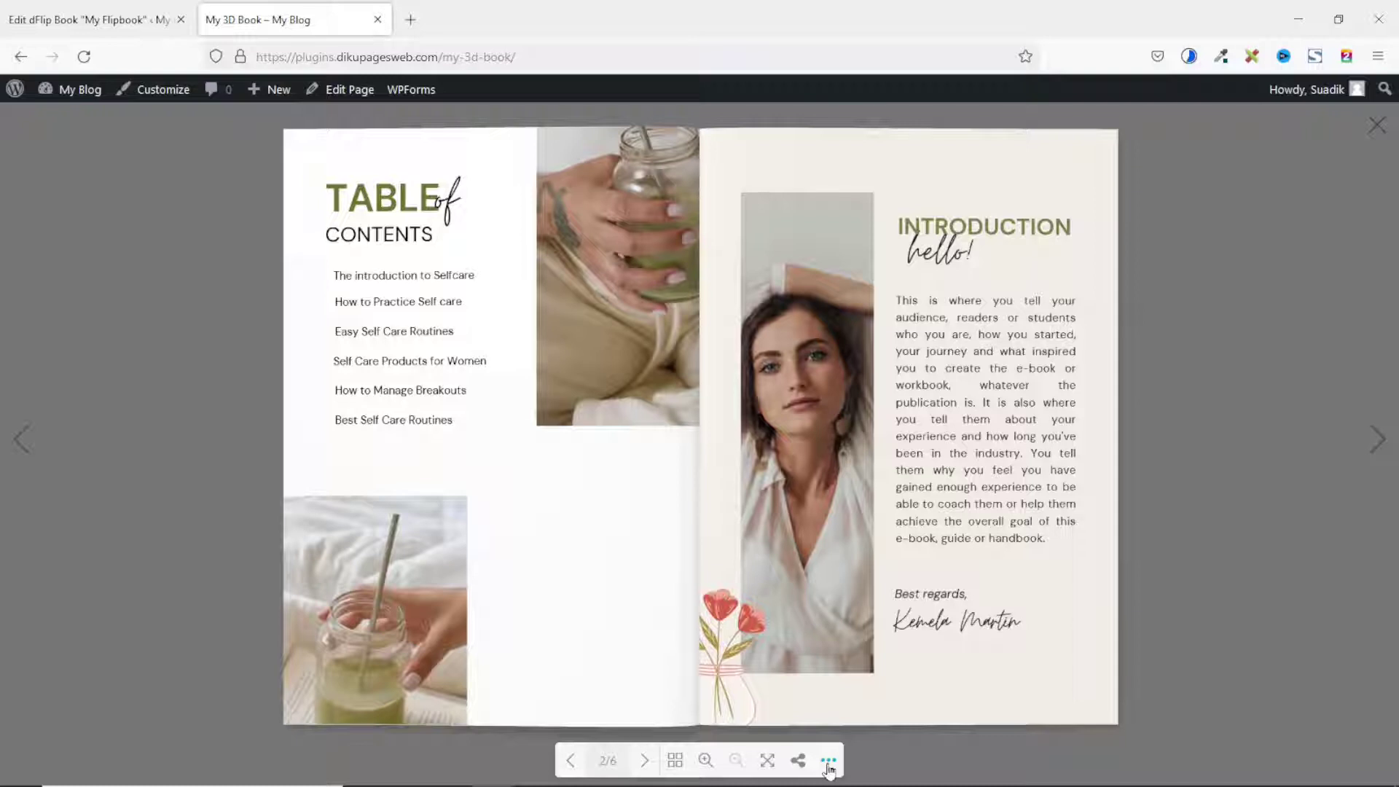
pyautogui.click(571, 767)
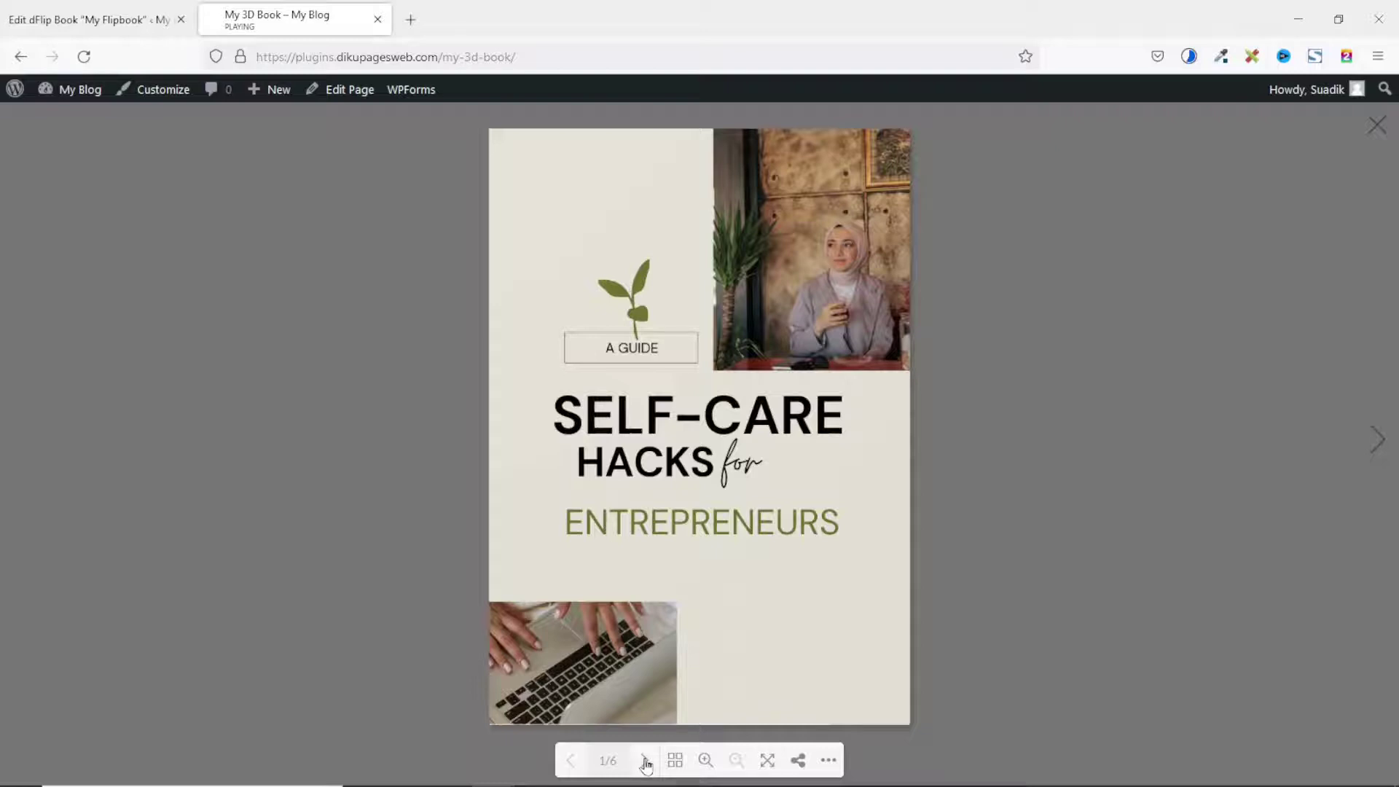
pyautogui.click(645, 761)
pyautogui.click(644, 761)
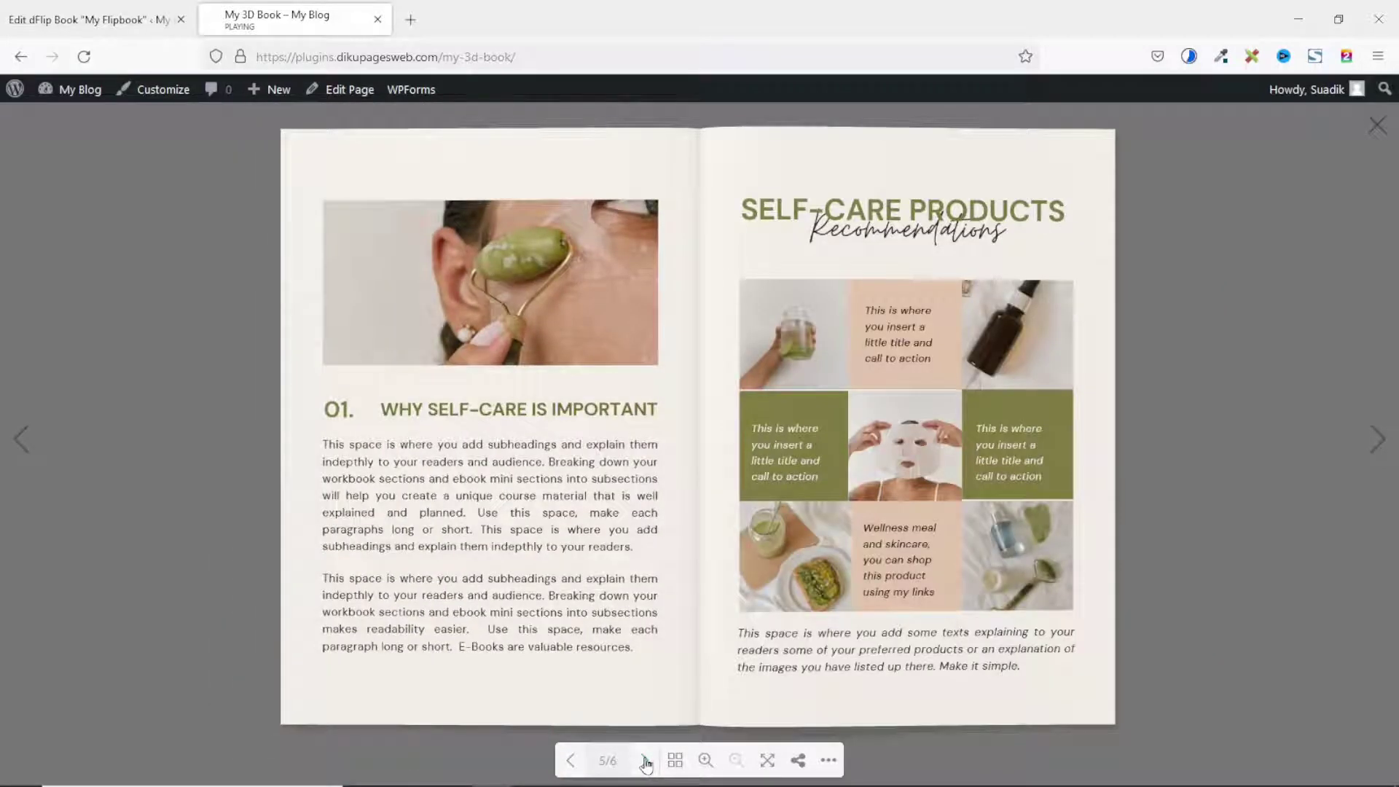
# Zoom into the spread, then use the thumbnails to jump to the Table of Contents and page 5.
pyautogui.click(704, 762)
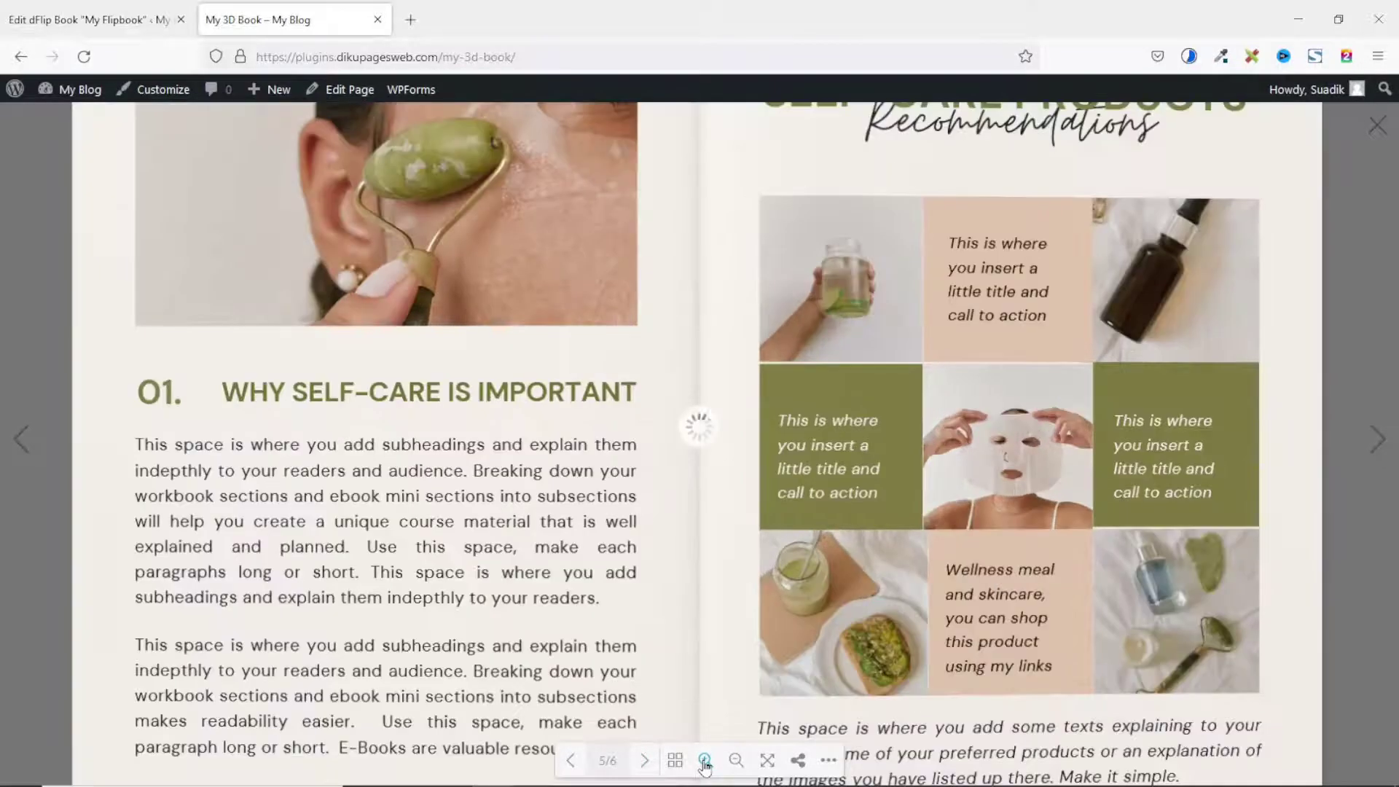
pyautogui.moveTo(538, 600); pyautogui.dragTo(531, 537)
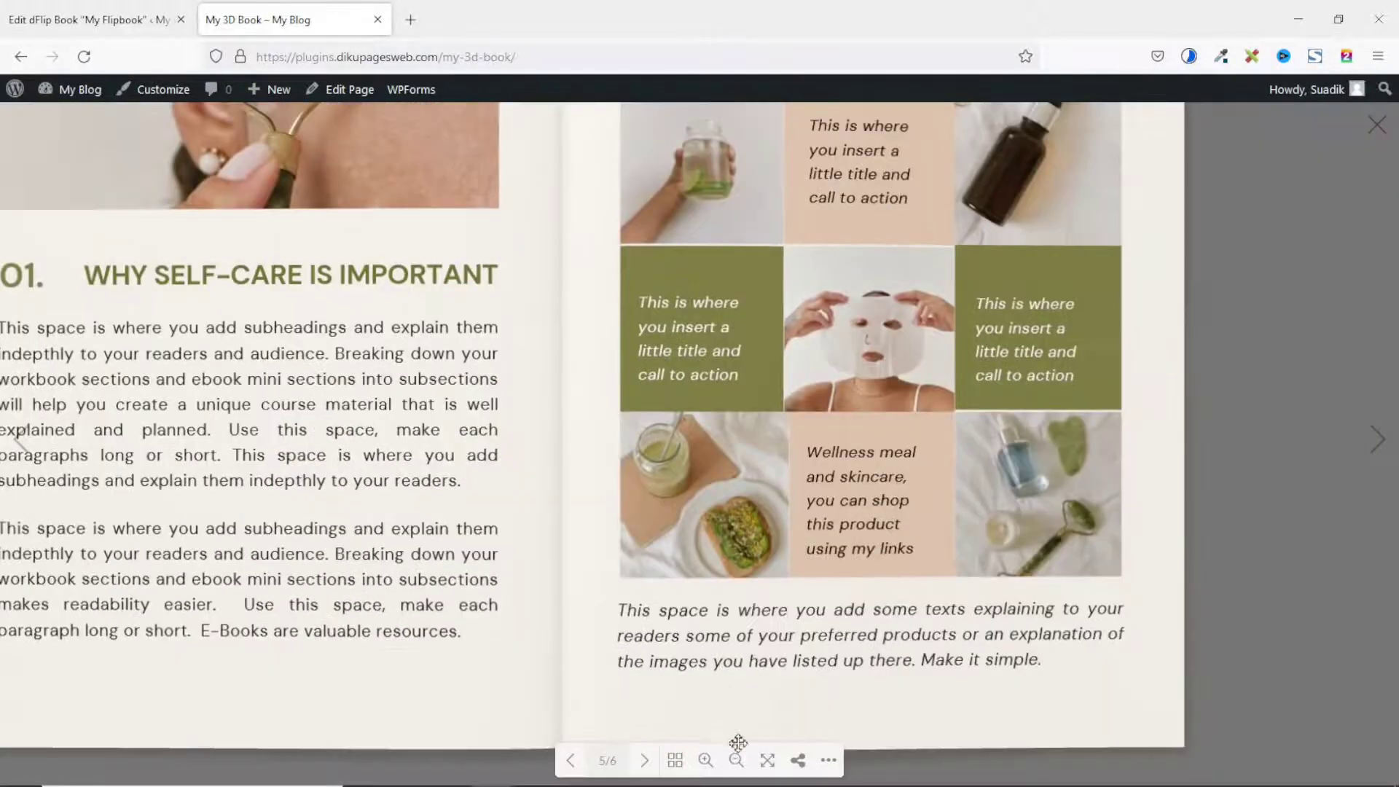
pyautogui.click(736, 762)
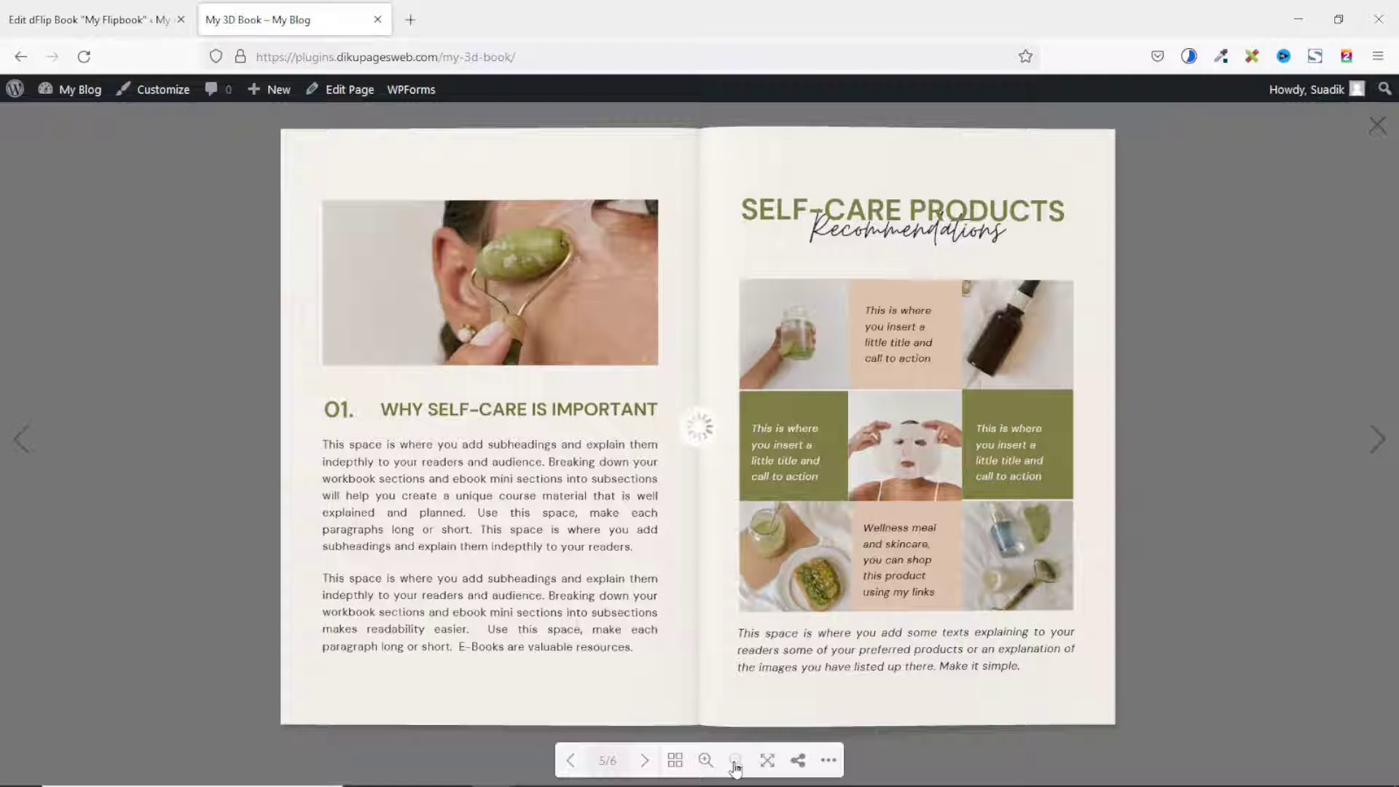
pyautogui.click(674, 761)
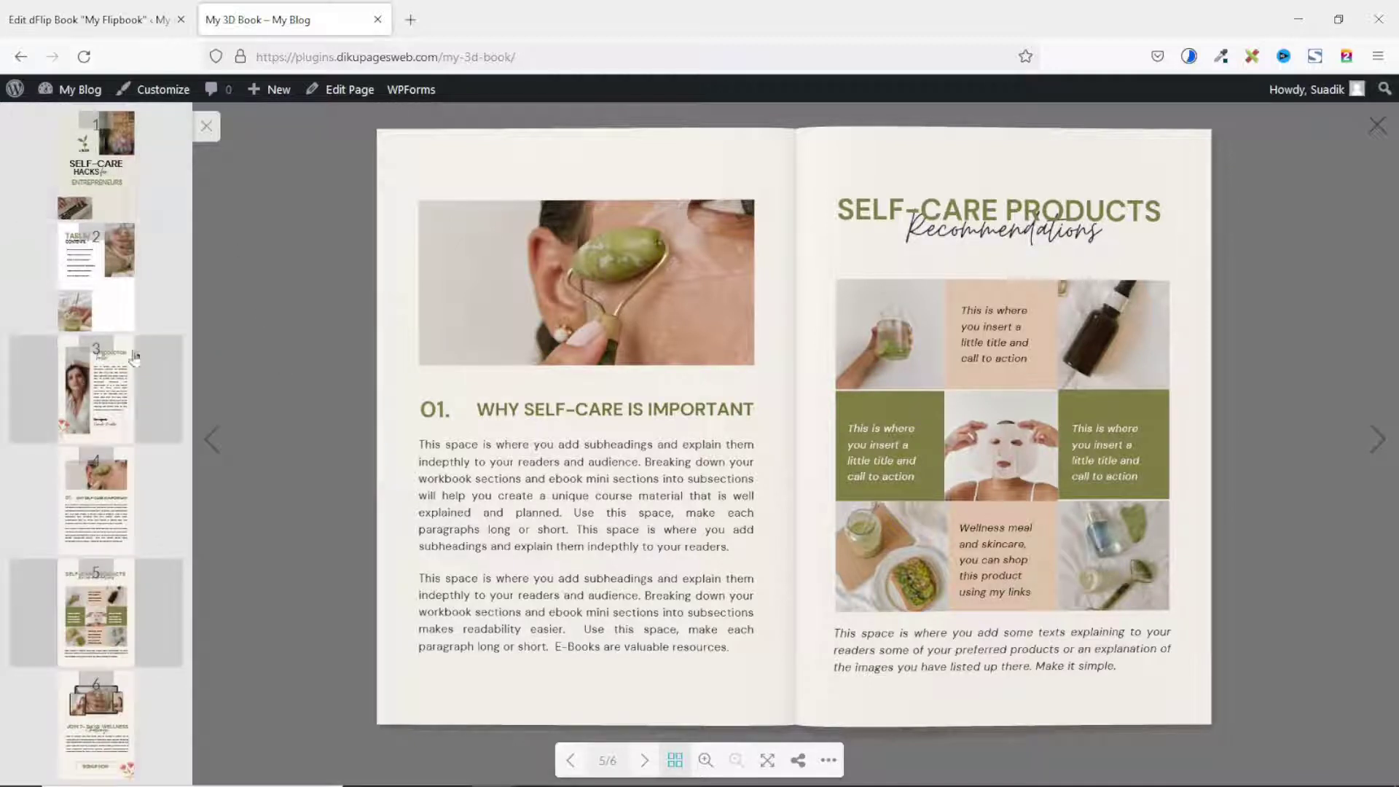
pyautogui.click(90, 257)
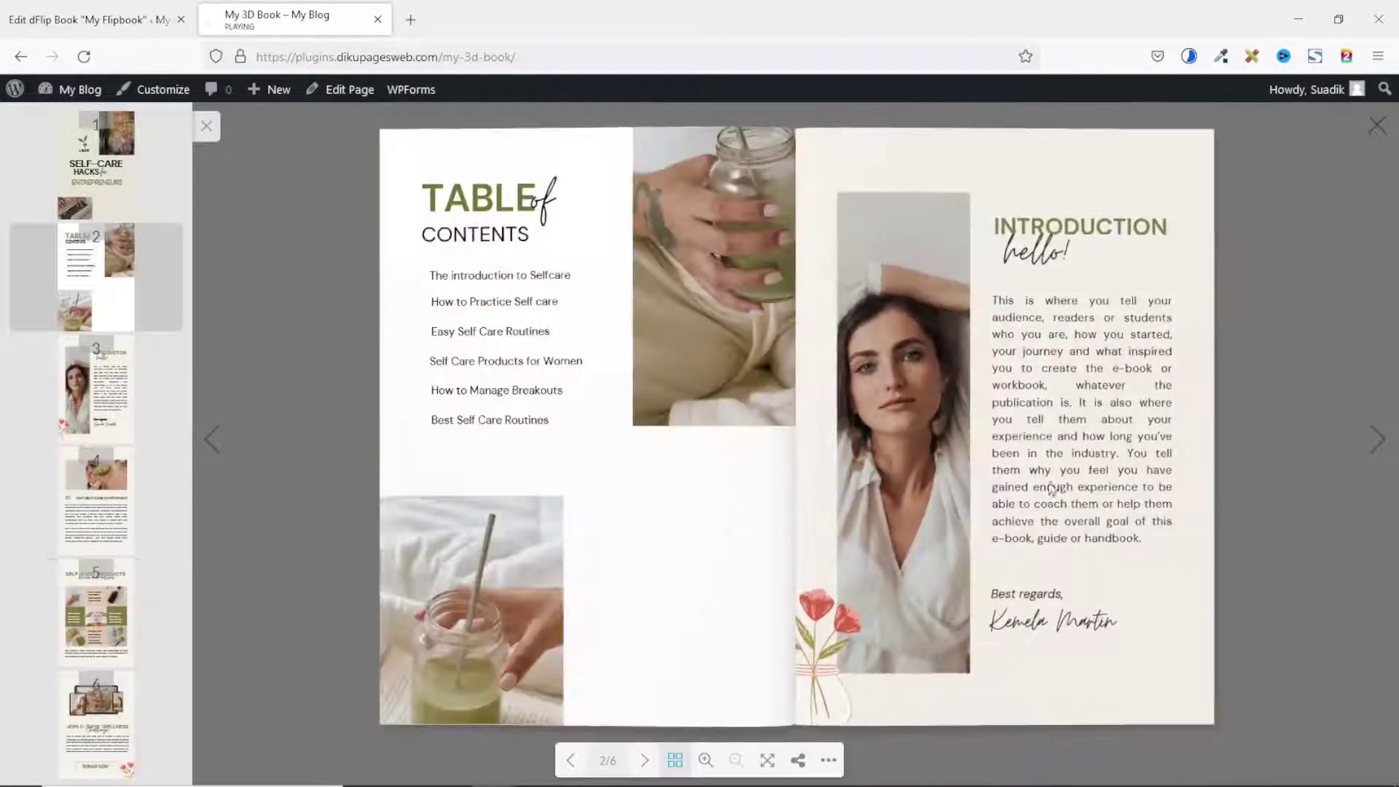
pyautogui.click(106, 619)
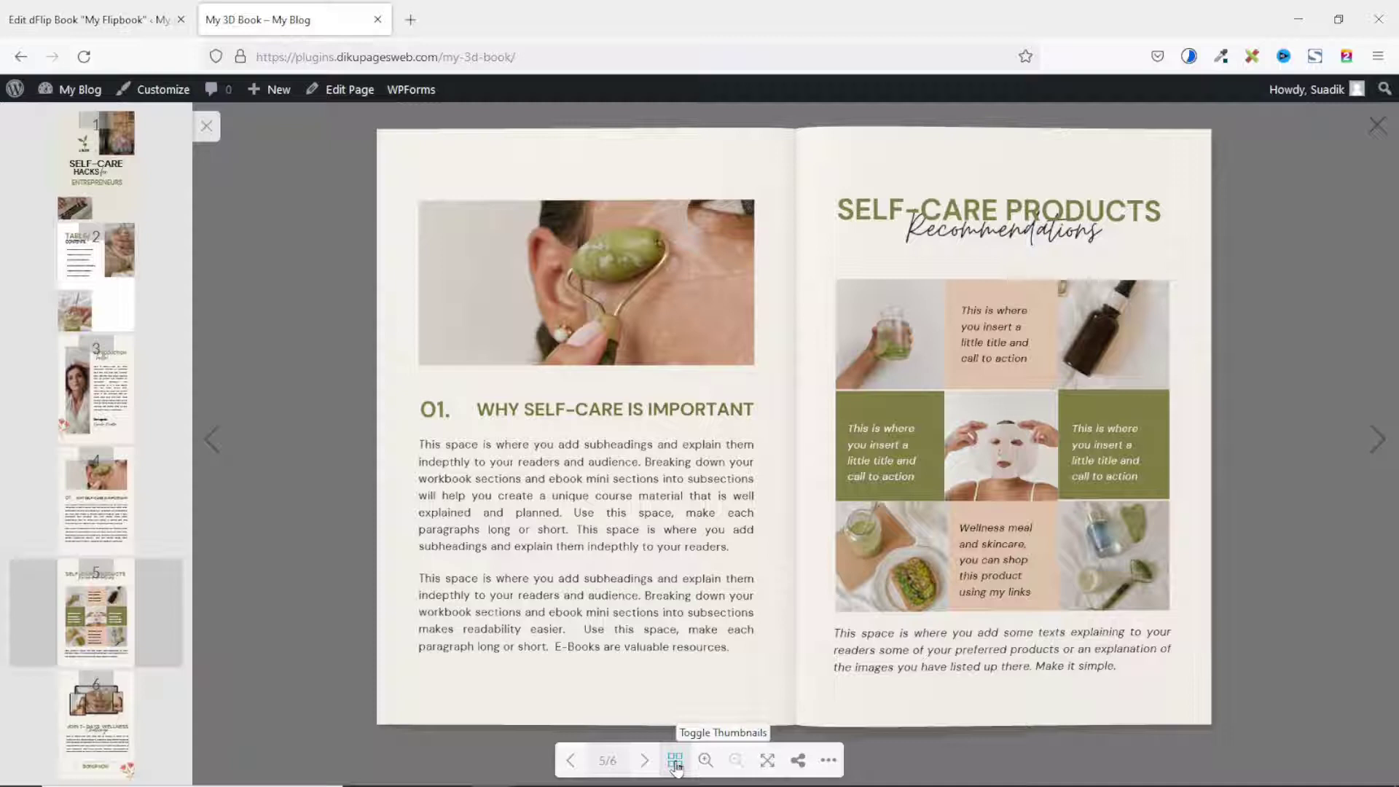
pyautogui.click(206, 128)
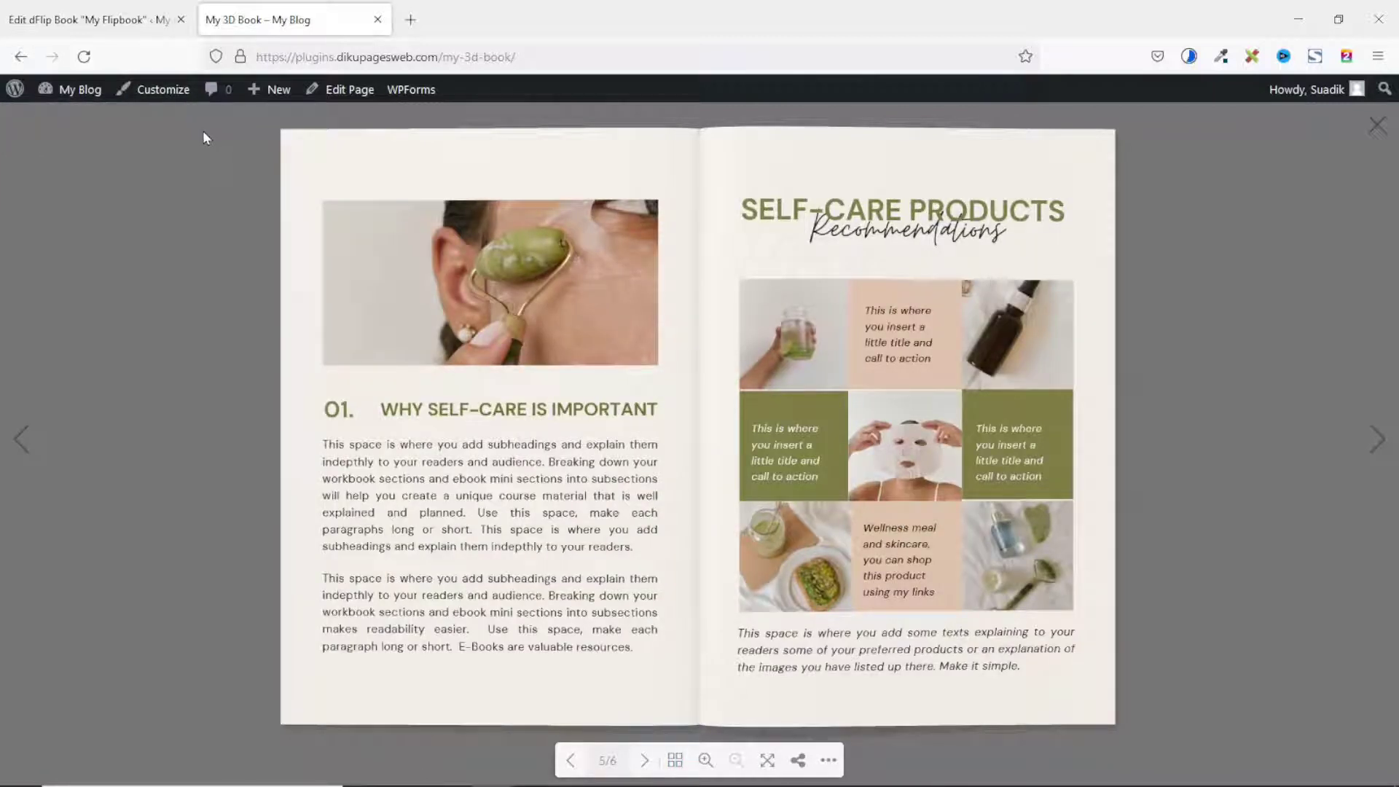
# Switch the flipbook to Single Page Mode, go to the last page, then page back to the cover.
pyautogui.click(827, 765)
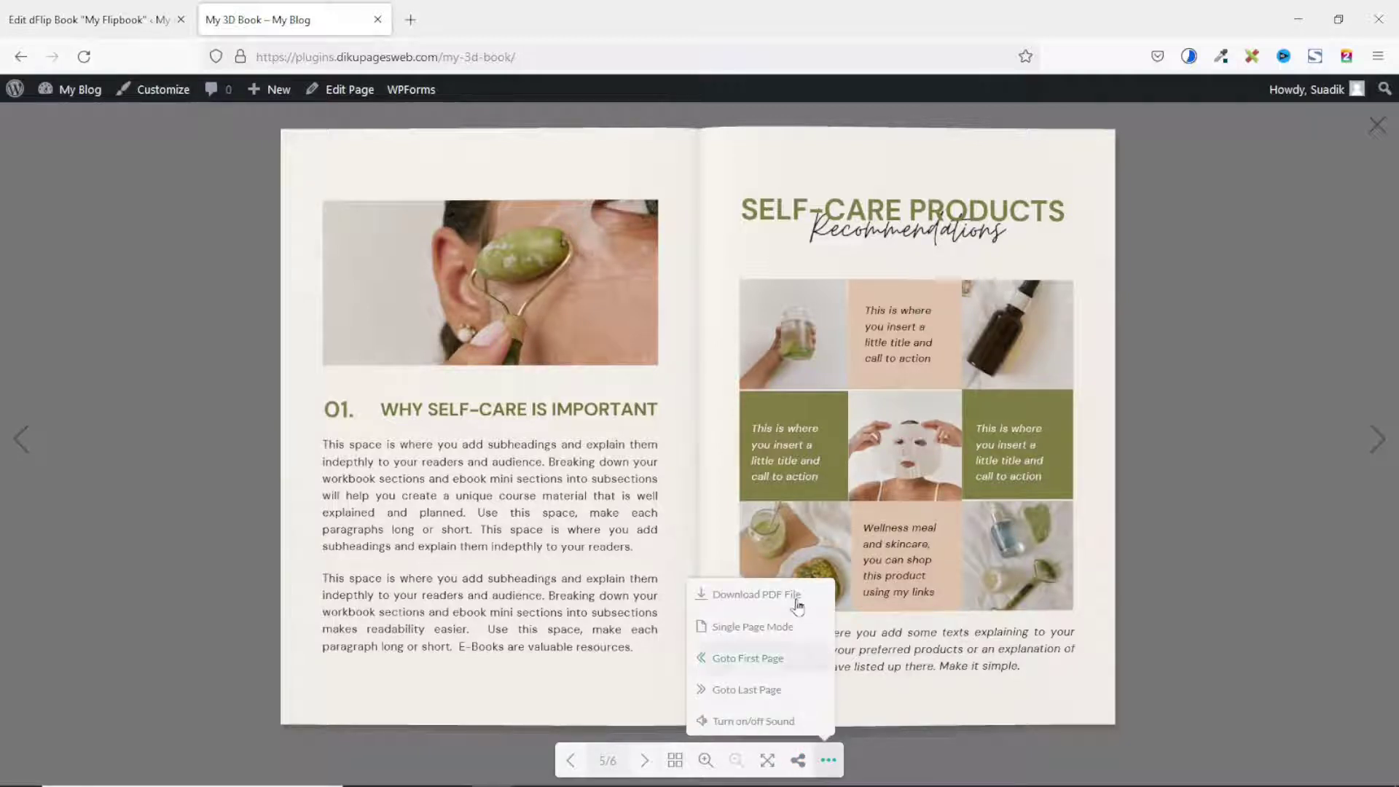
pyautogui.click(752, 628)
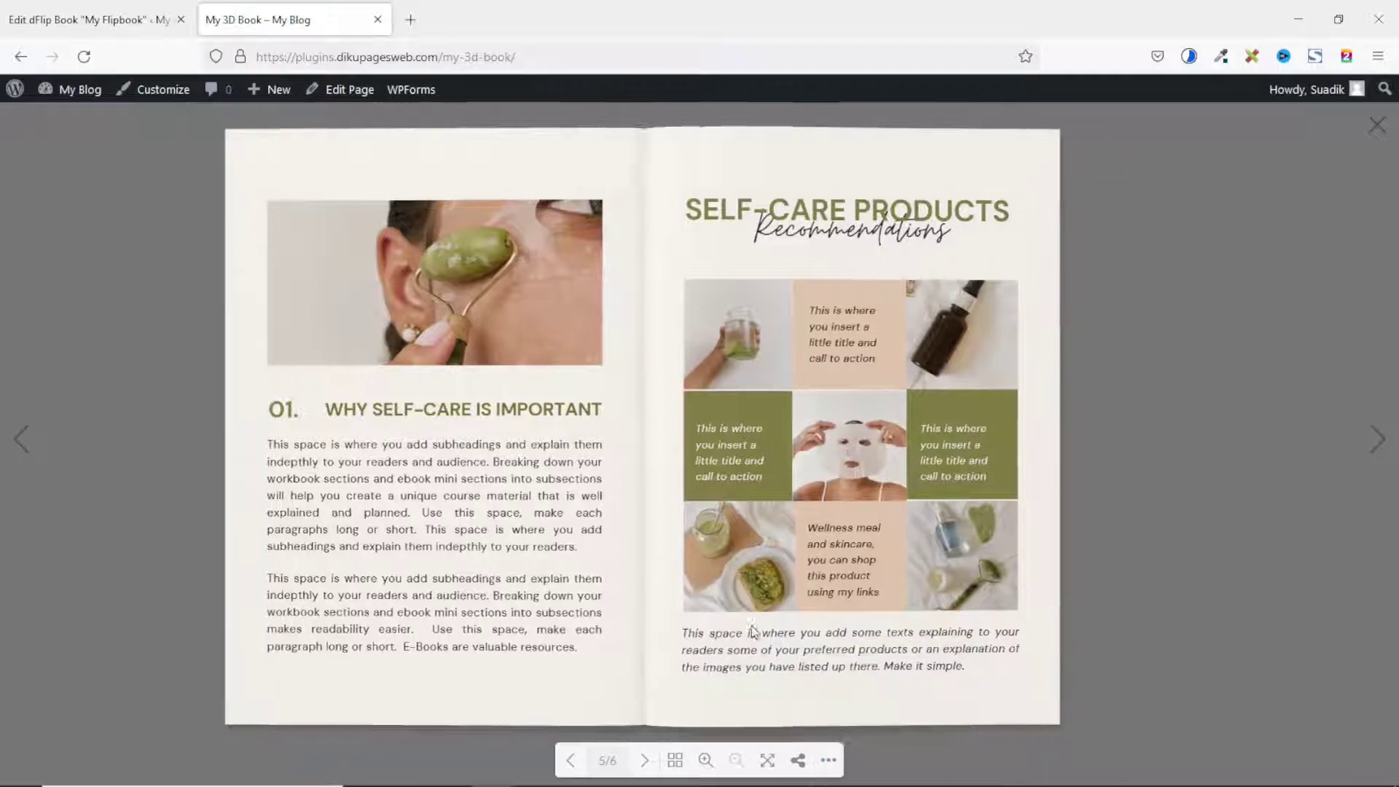
pyautogui.click(1376, 453)
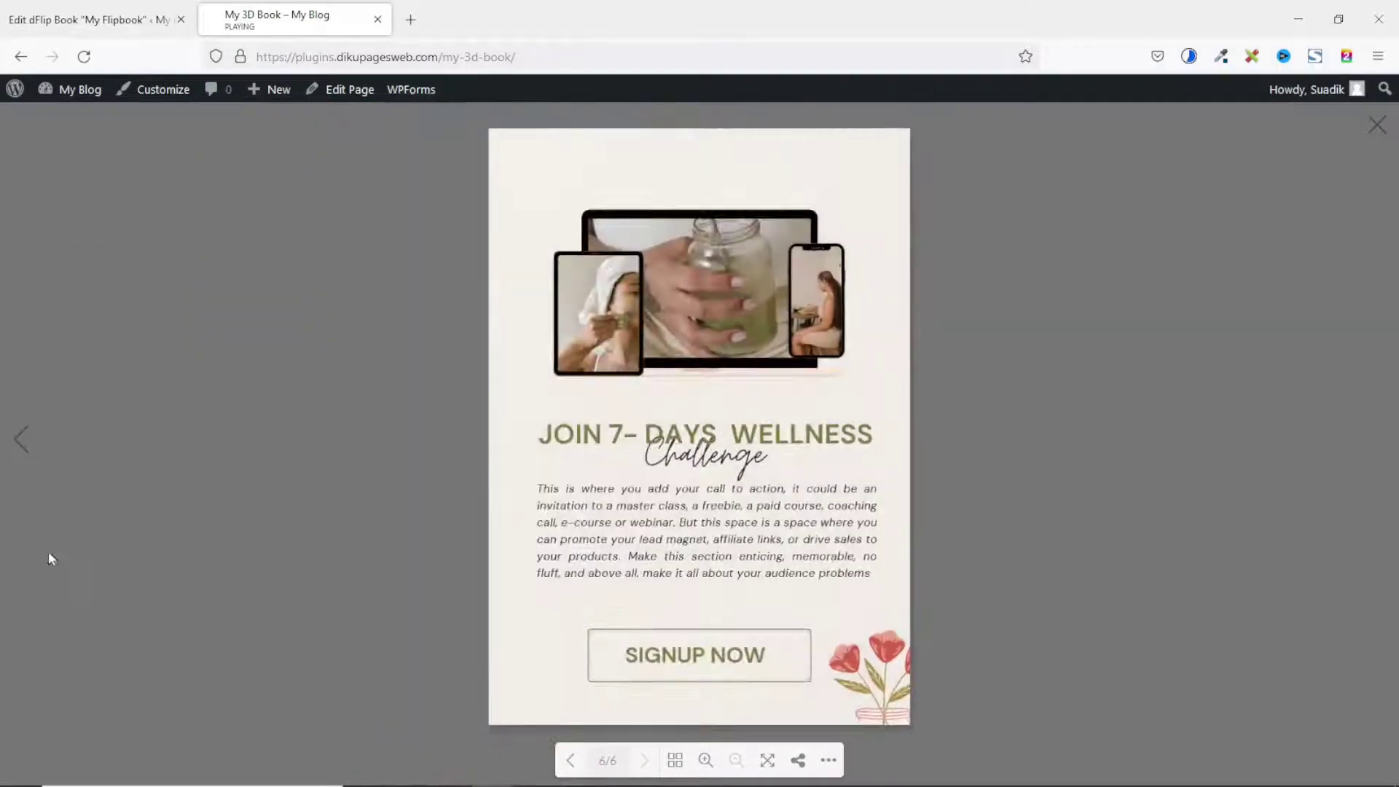
pyautogui.click(21, 452)
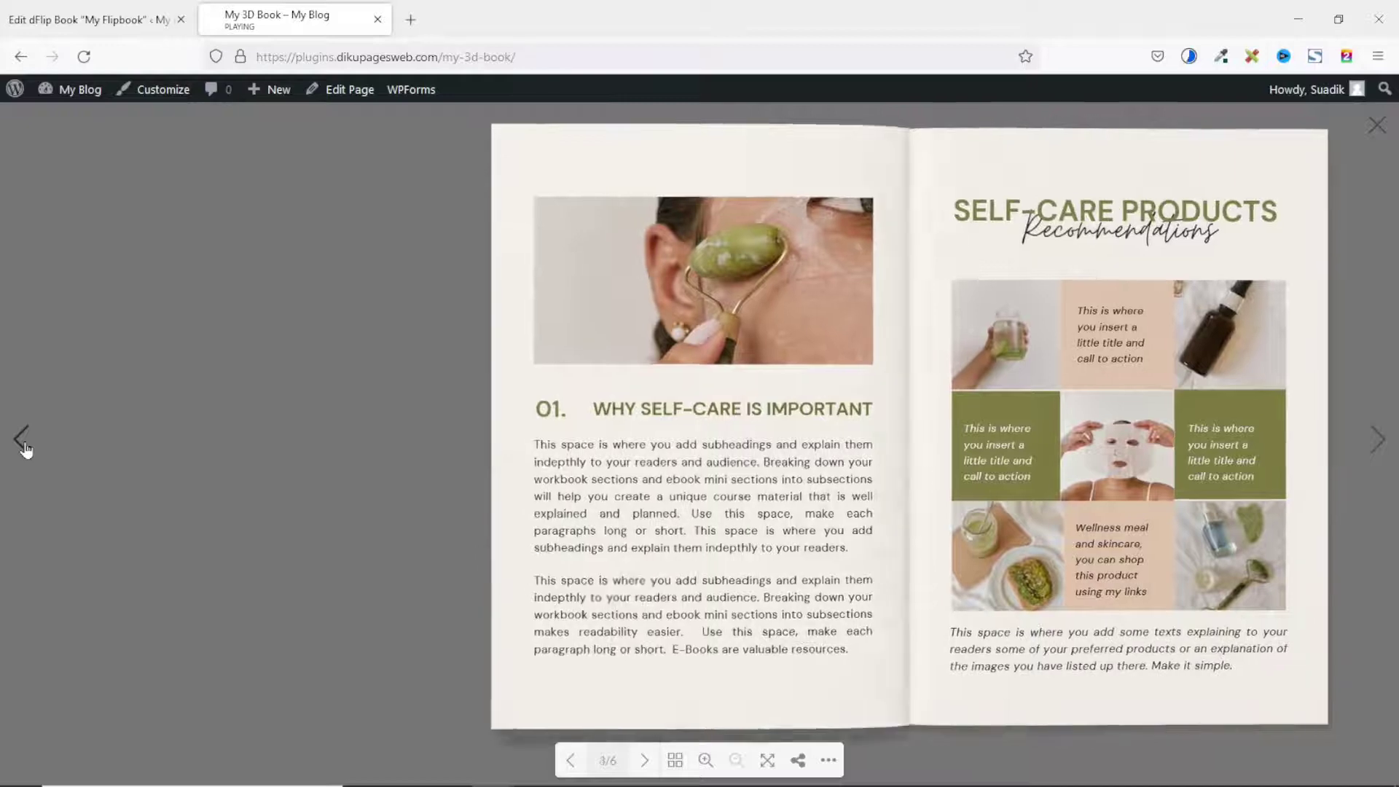
pyautogui.click(24, 448)
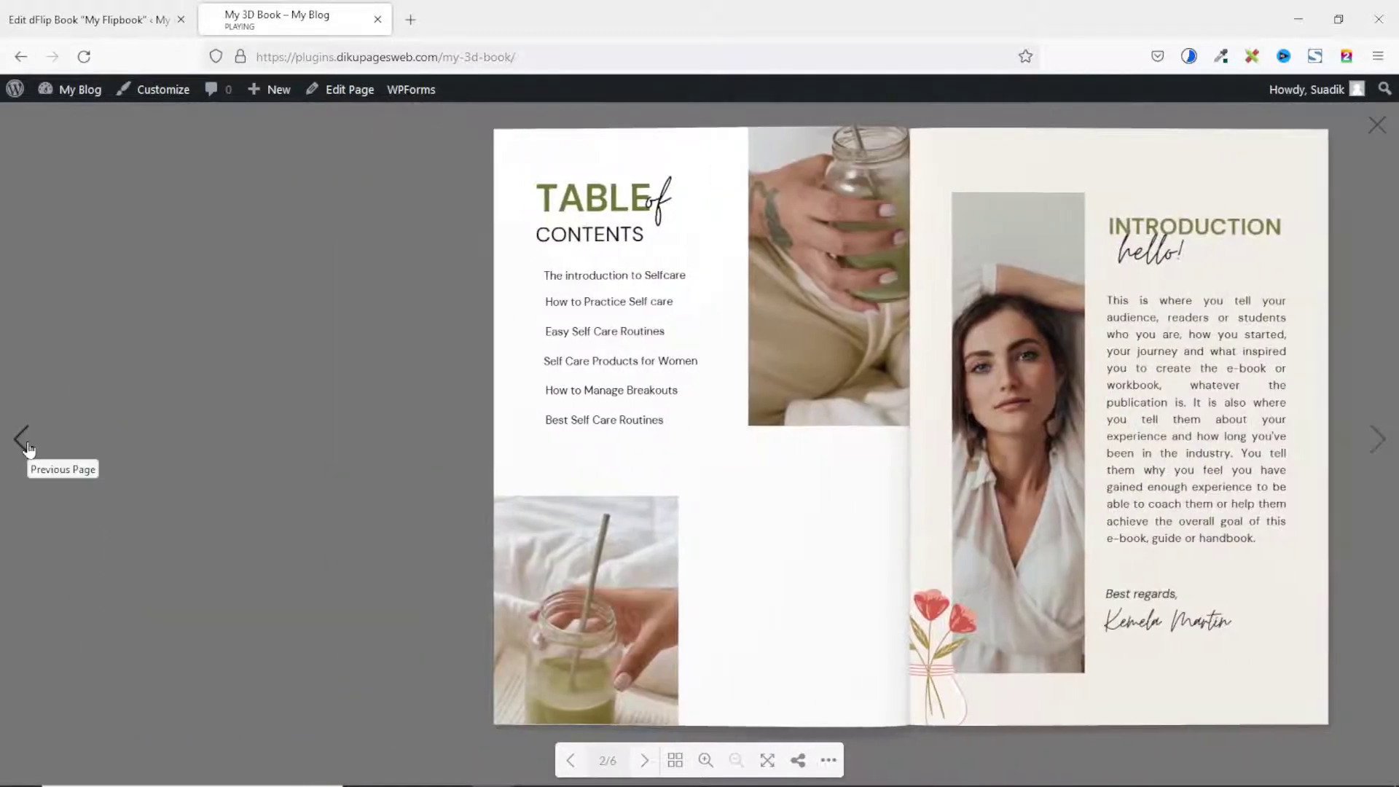
pyautogui.click(25, 446)
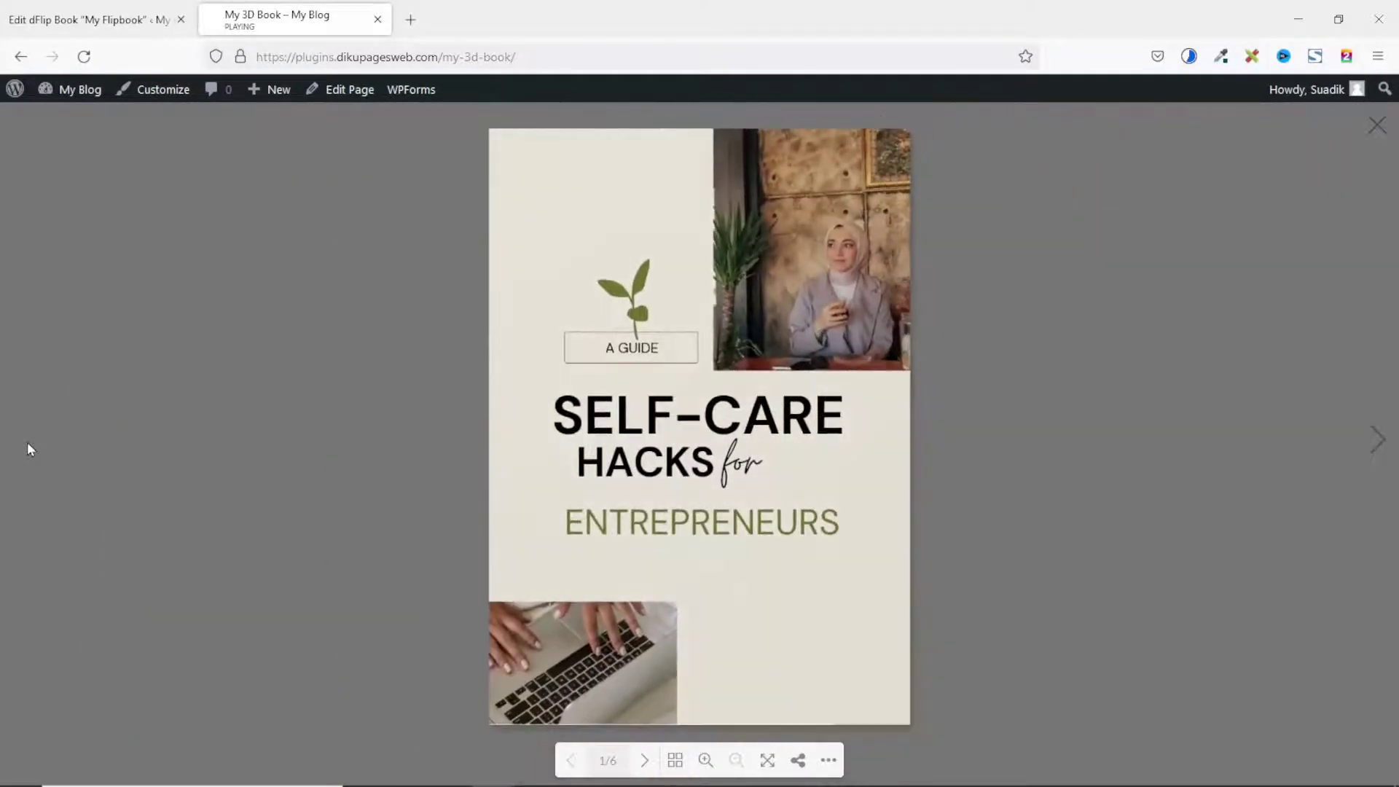
# View the flipbook full screen and turn to the Self-Care pages spread.
pyautogui.click(767, 762)
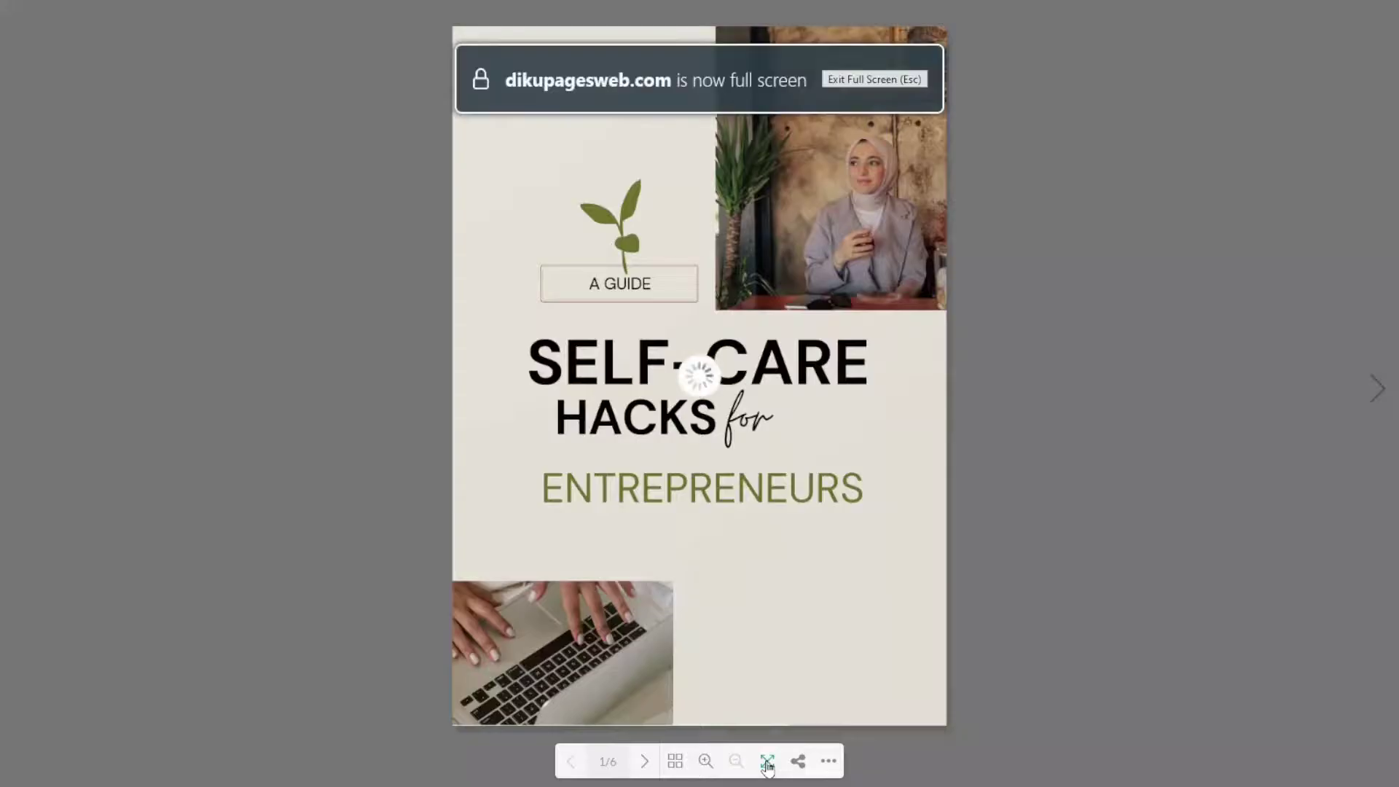
pyautogui.click(1381, 403)
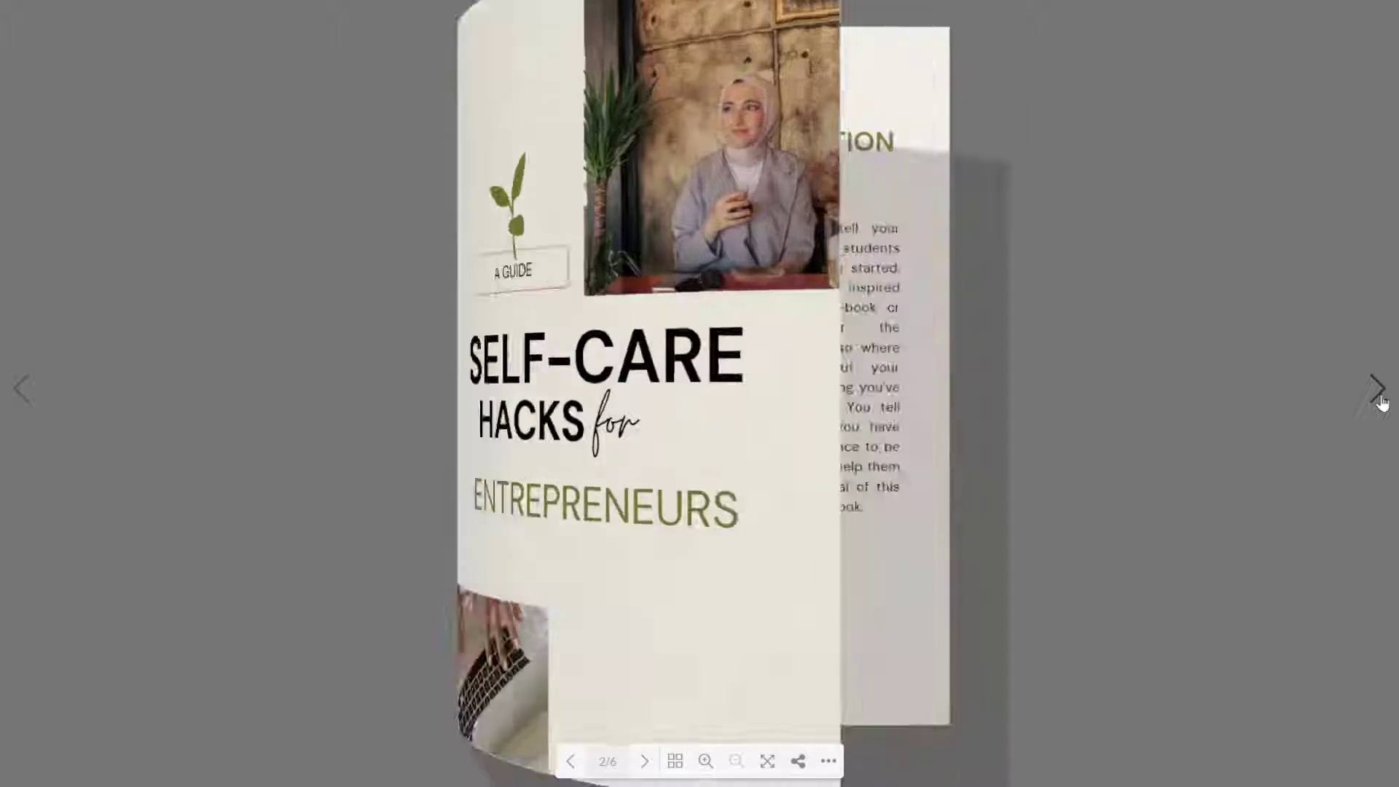
pyautogui.click(1381, 403)
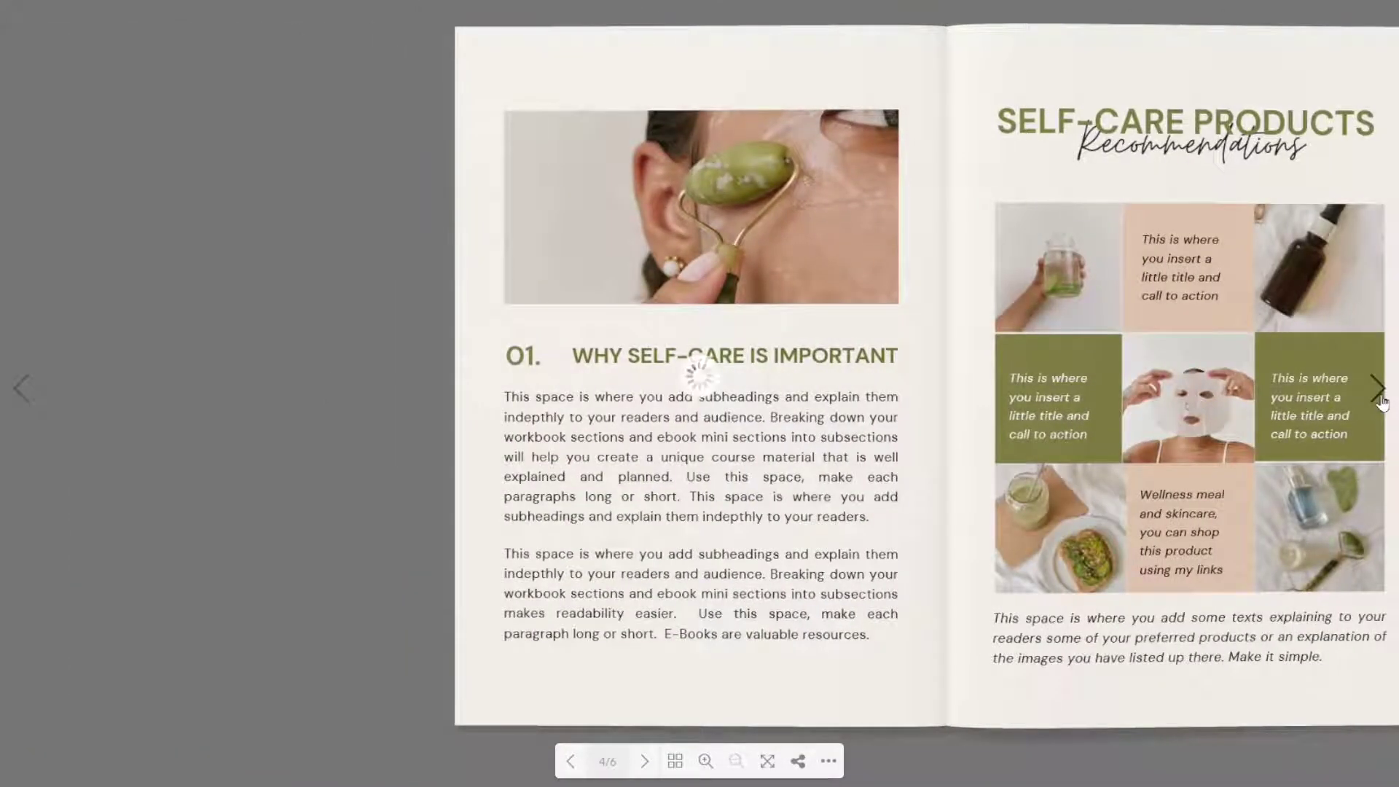
# Return the flipbook to Double Page Mode, leave full screen and close the viewer.
pyautogui.click(832, 761)
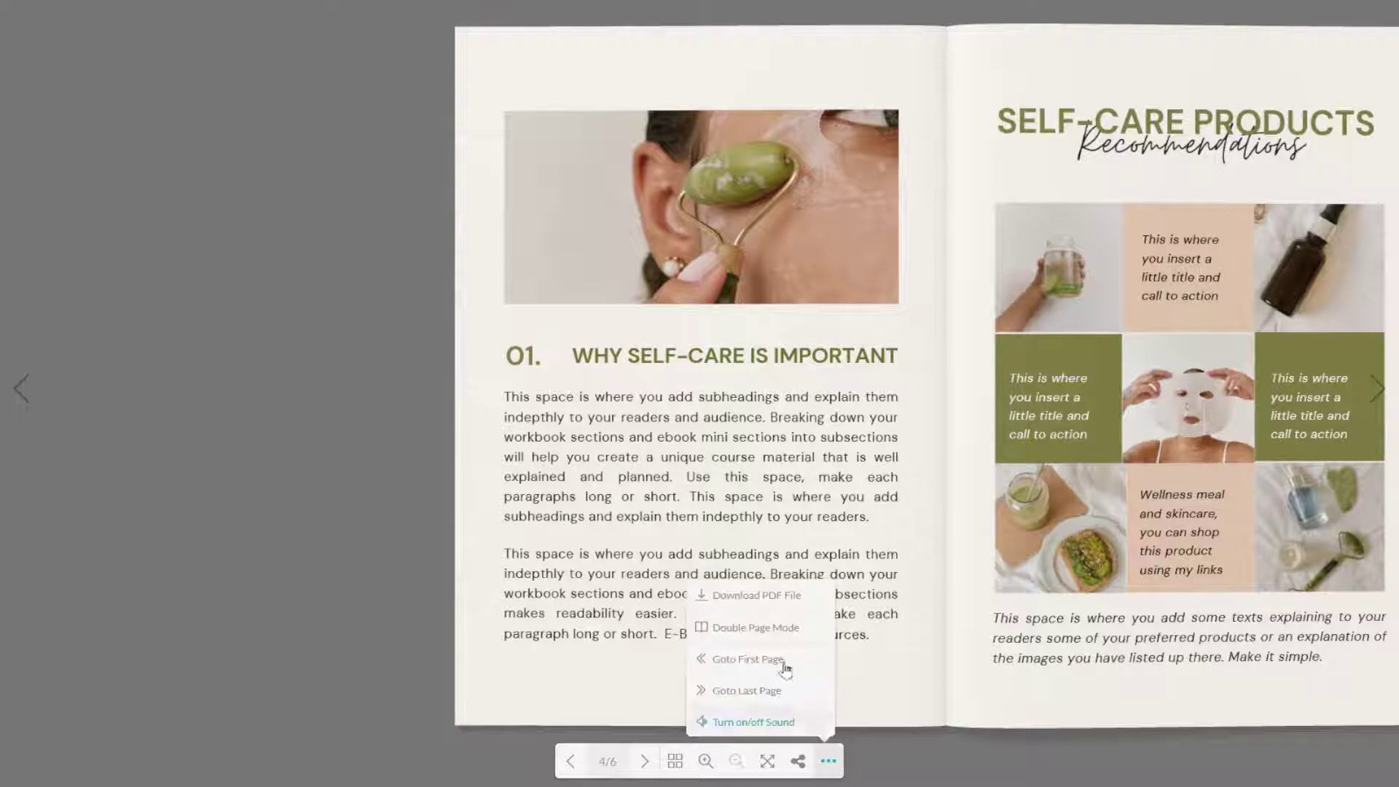
pyautogui.click(754, 627)
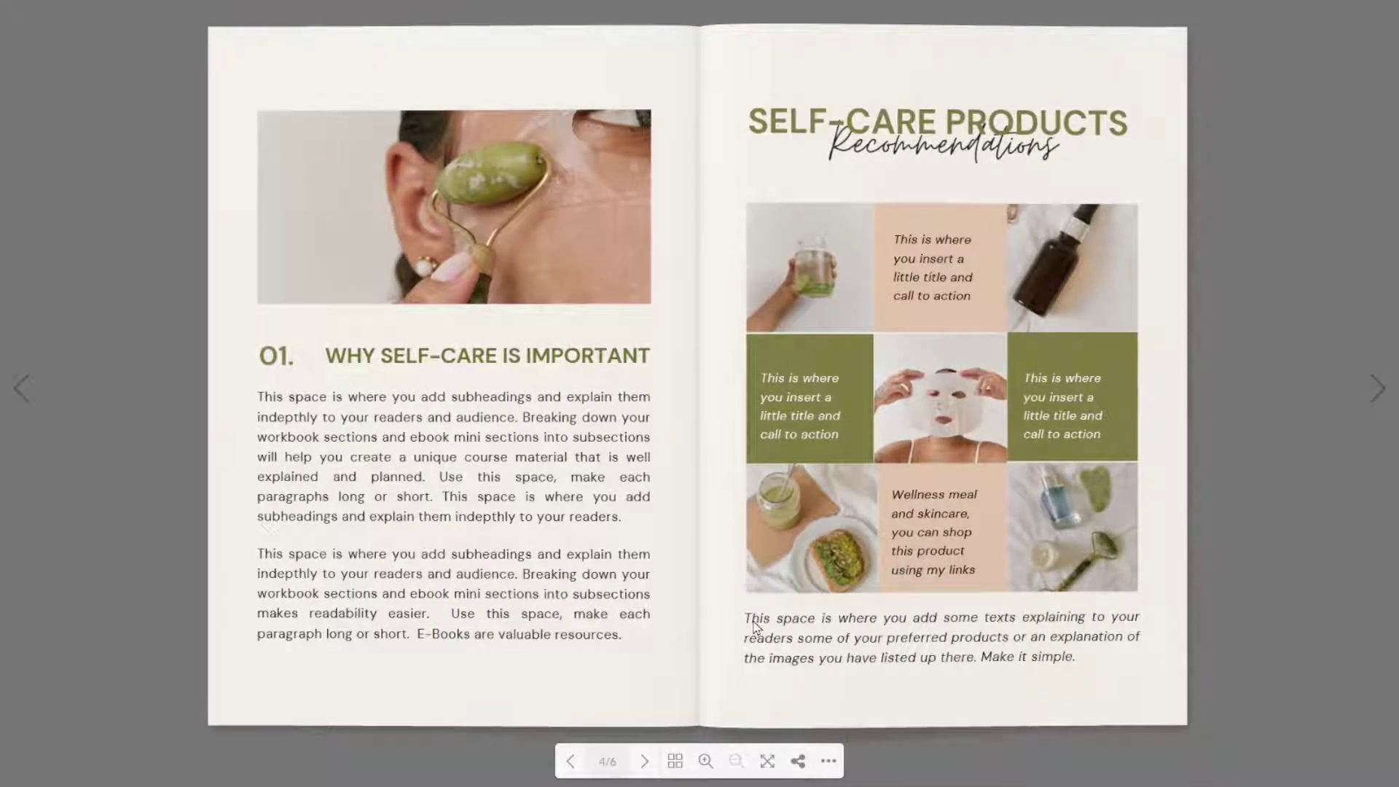
pyautogui.click(765, 760)
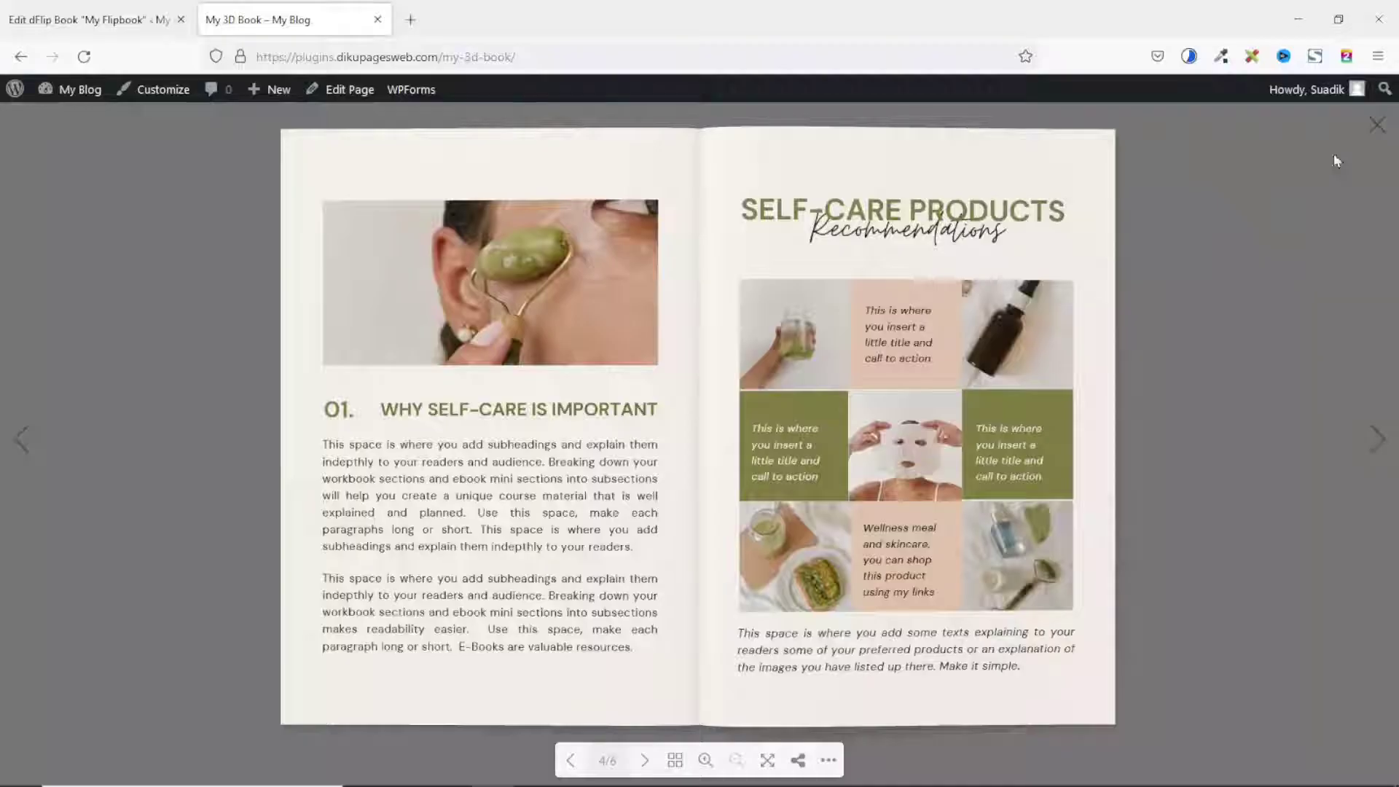
pyautogui.click(1377, 125)
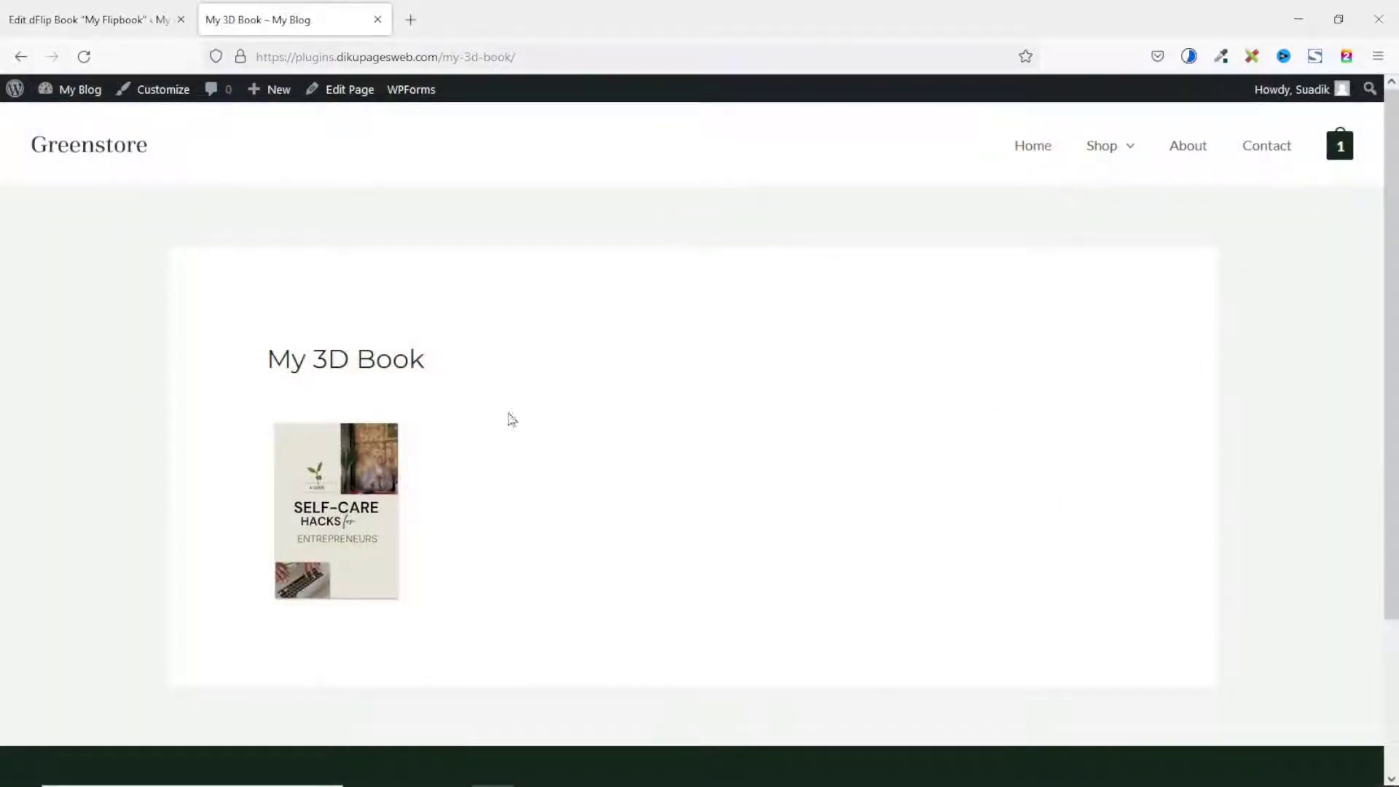
# Set My Flipbook's 3D or 2D layout option to CSS 3D/2D, update it, and reload My 3D Book.
pyautogui.click(102, 18)
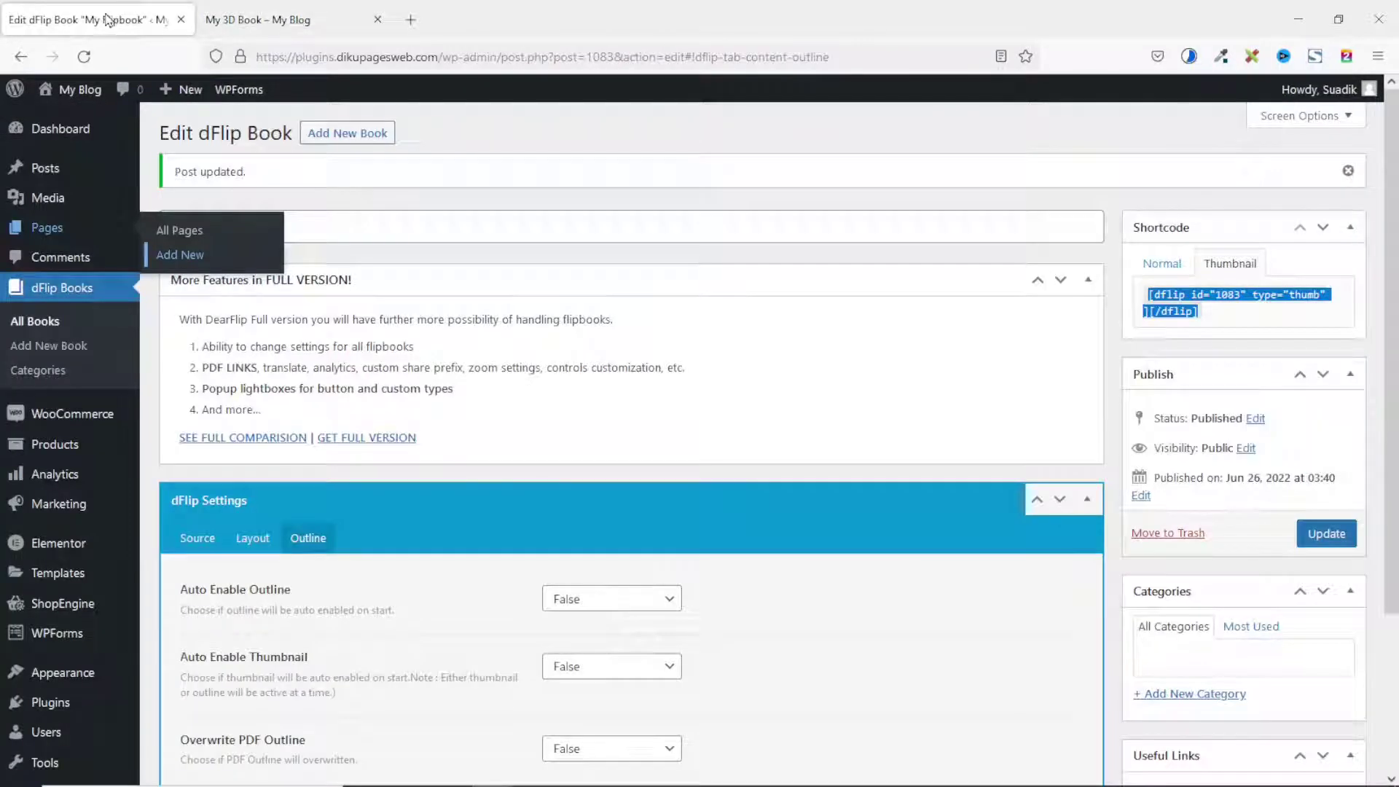
pyautogui.click(252, 542)
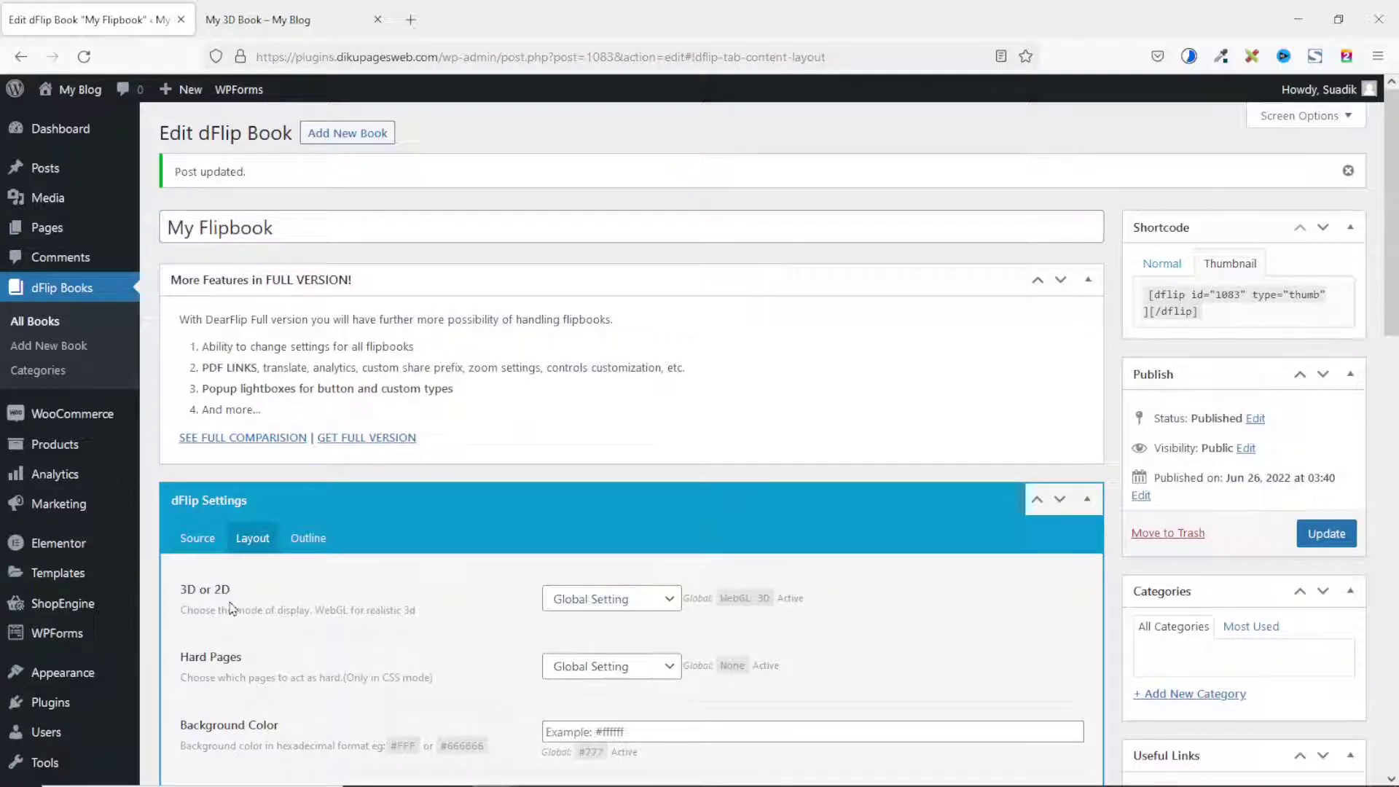
pyautogui.click(609, 612)
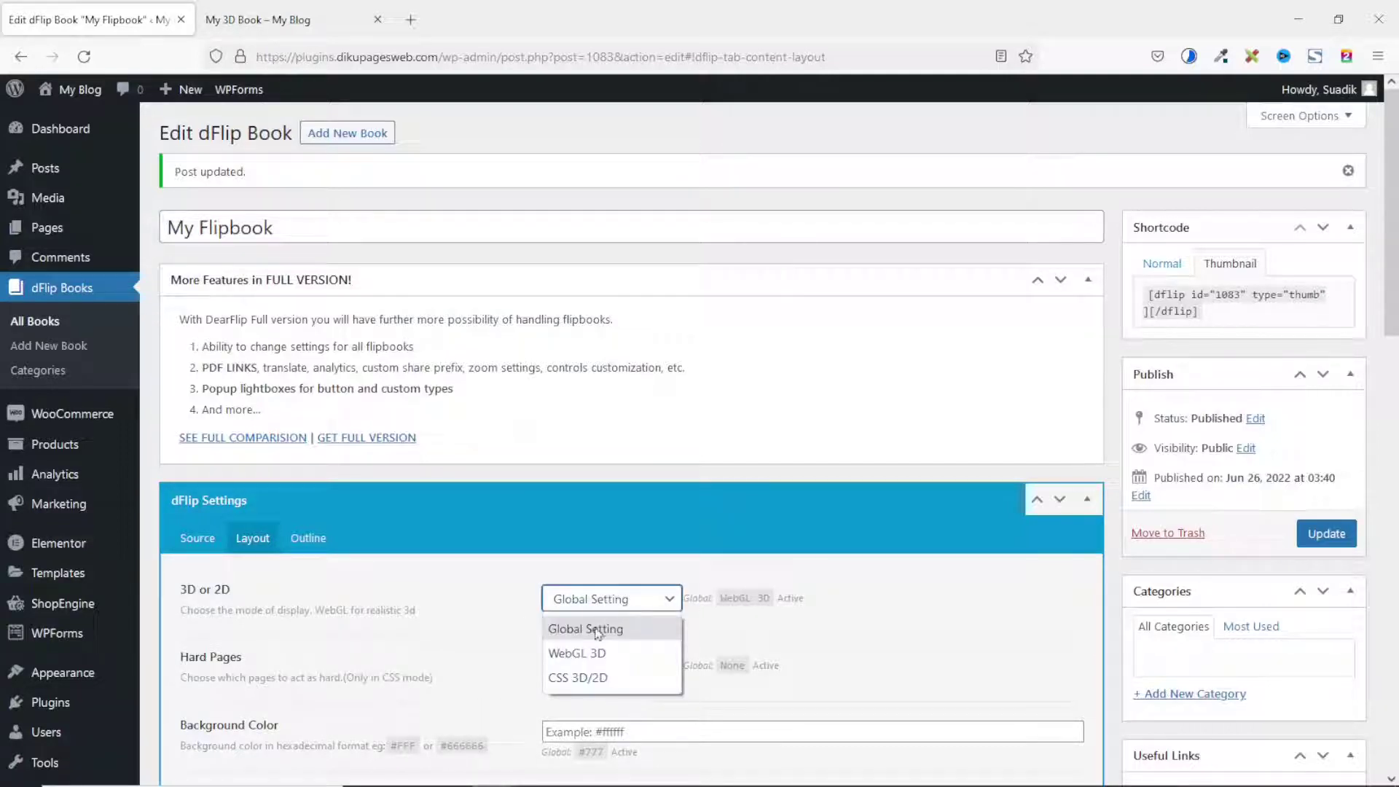
pyautogui.click(596, 680)
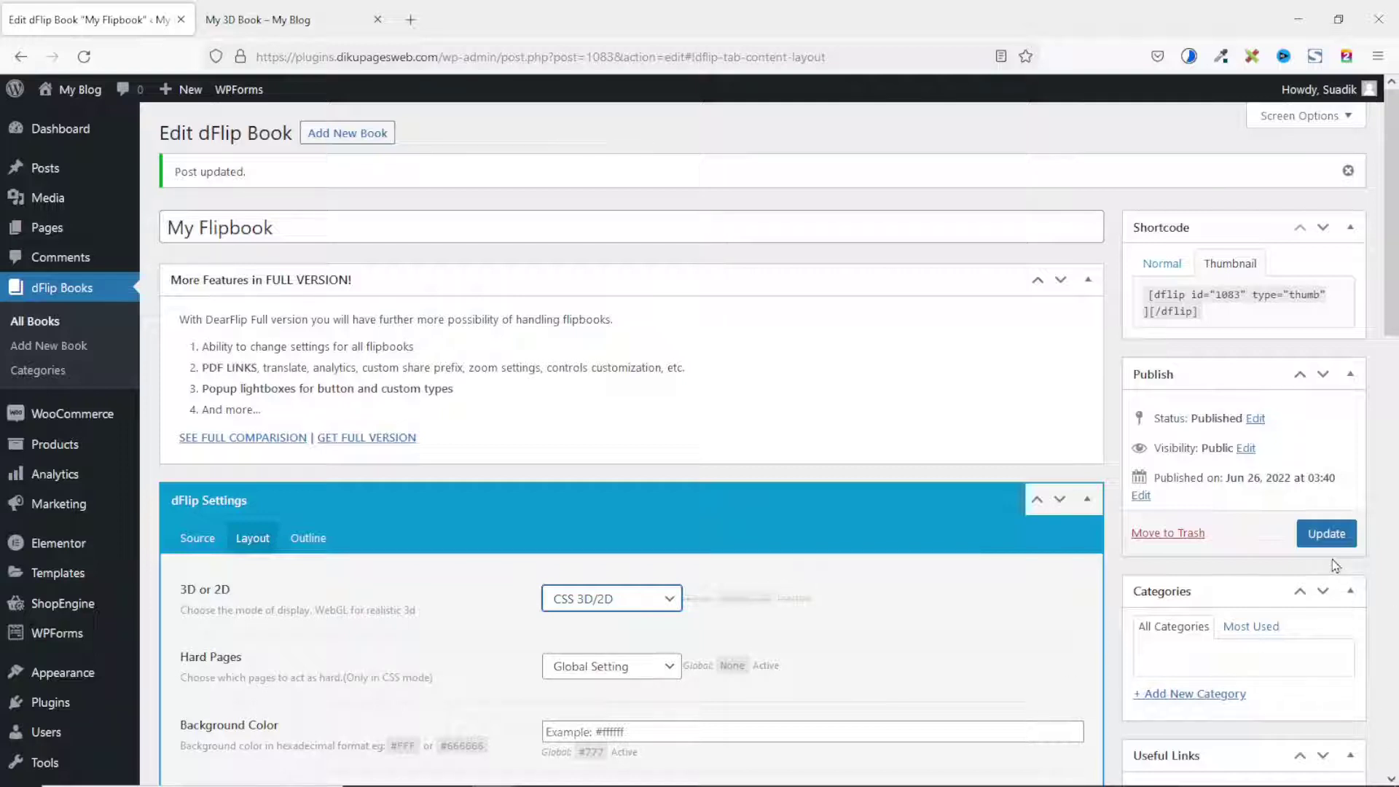
pyautogui.click(1326, 536)
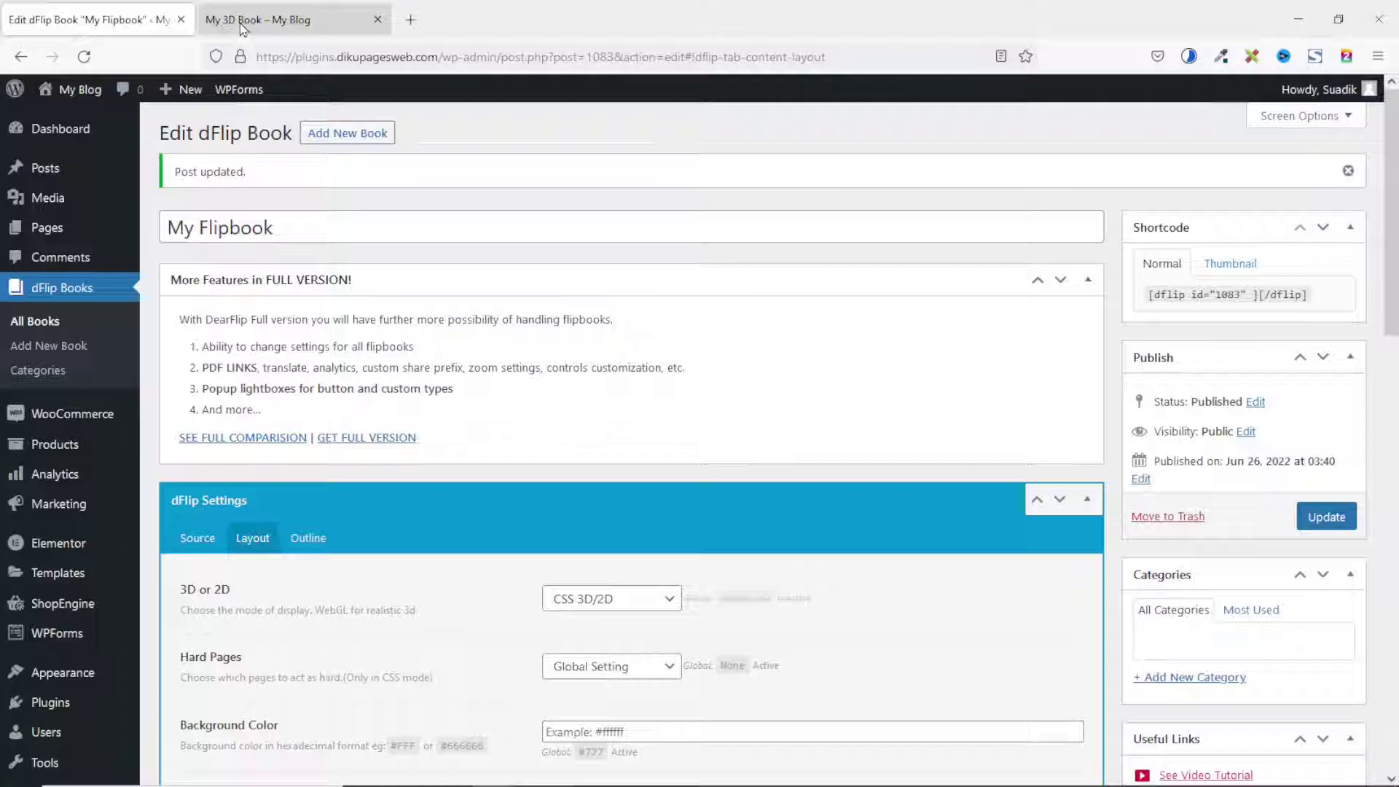
pyautogui.click(287, 22)
pyautogui.click(86, 58)
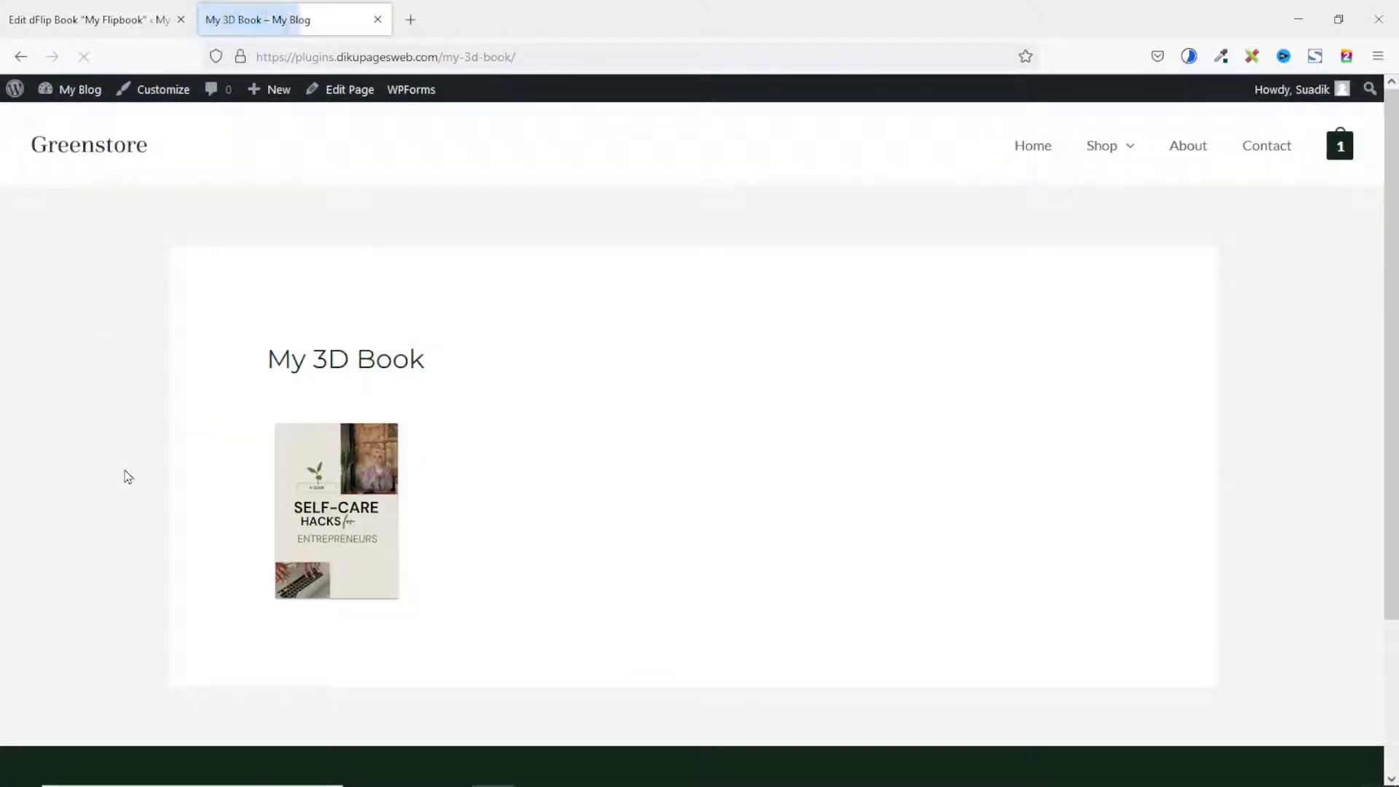
# Page through the CSS 3D/2D flipbook to page 6 and back to the cover.
pyautogui.click(350, 508)
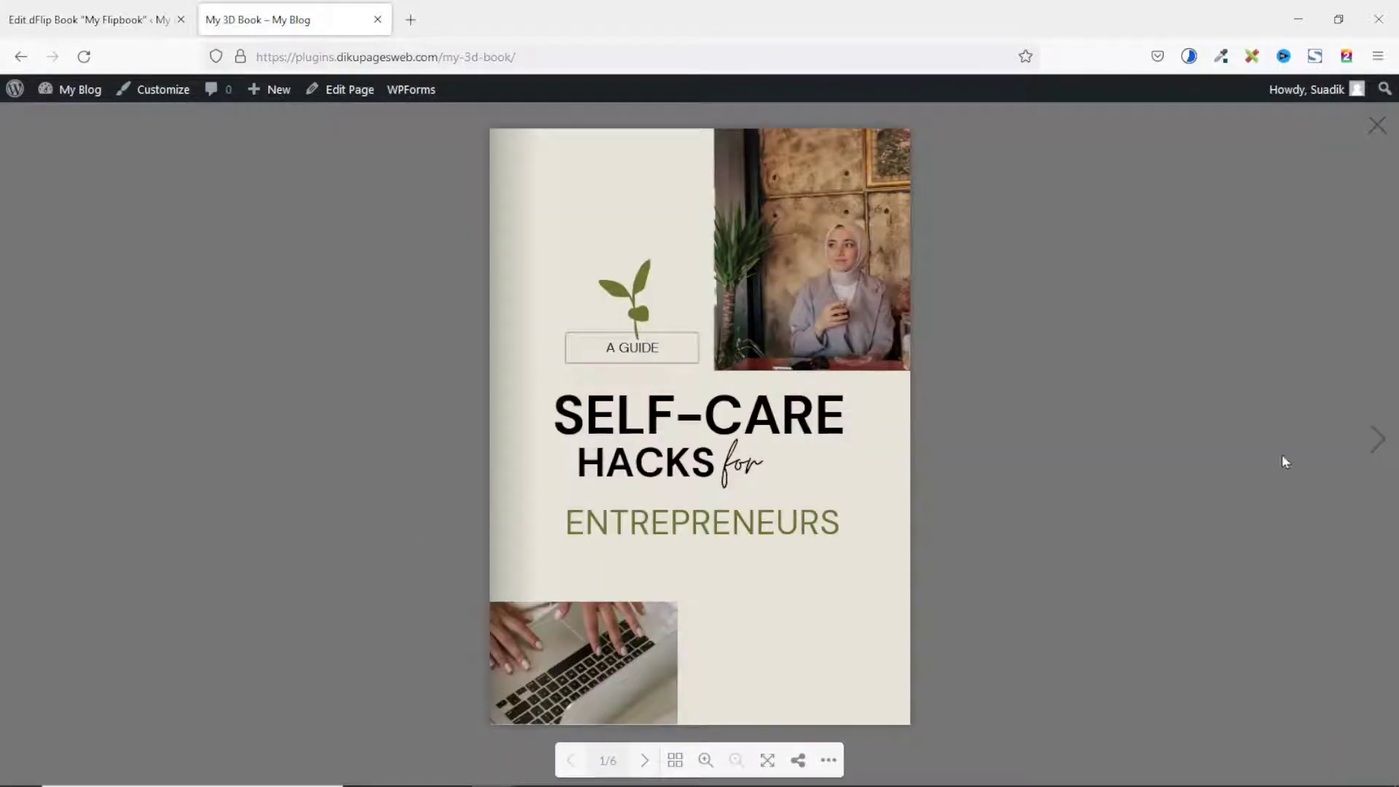
pyautogui.click(1372, 440)
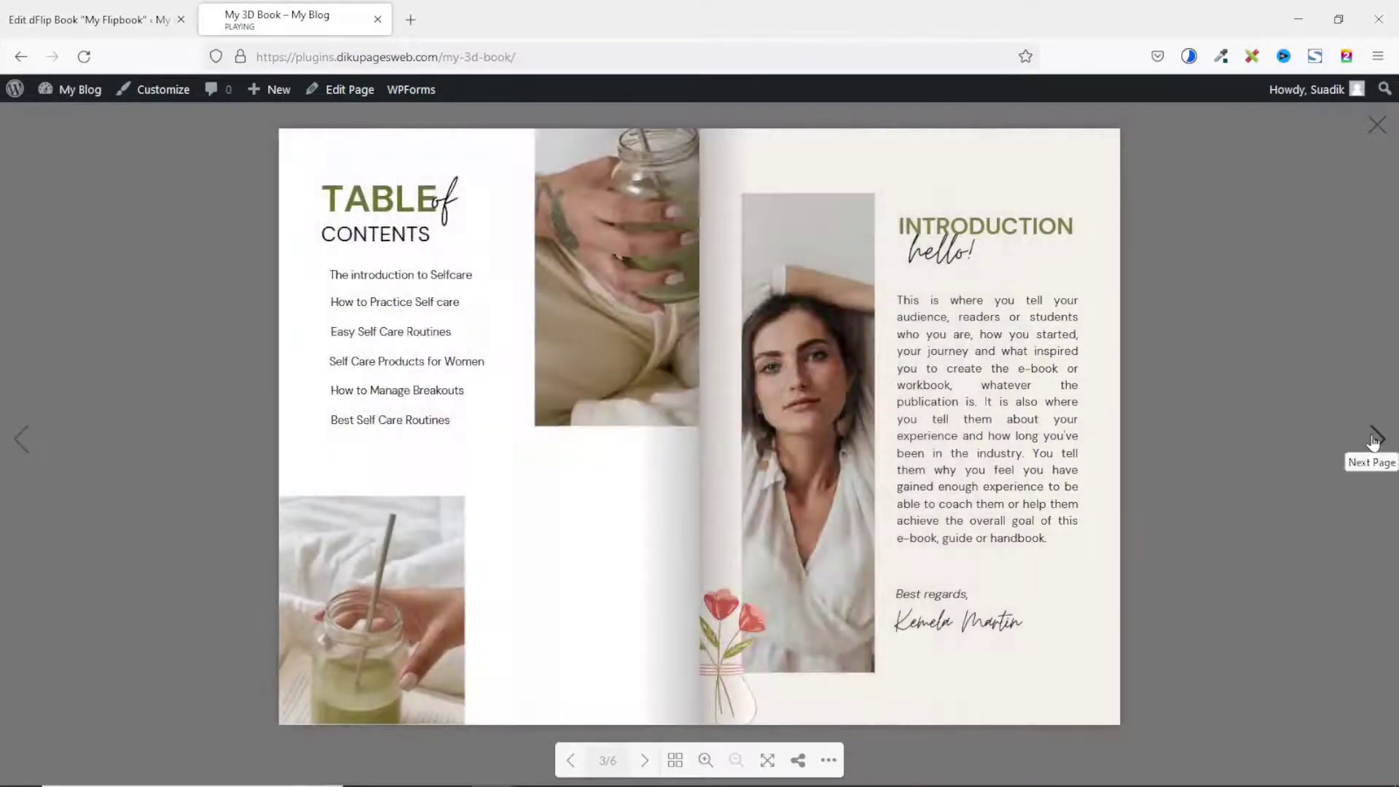
pyautogui.click(1375, 446)
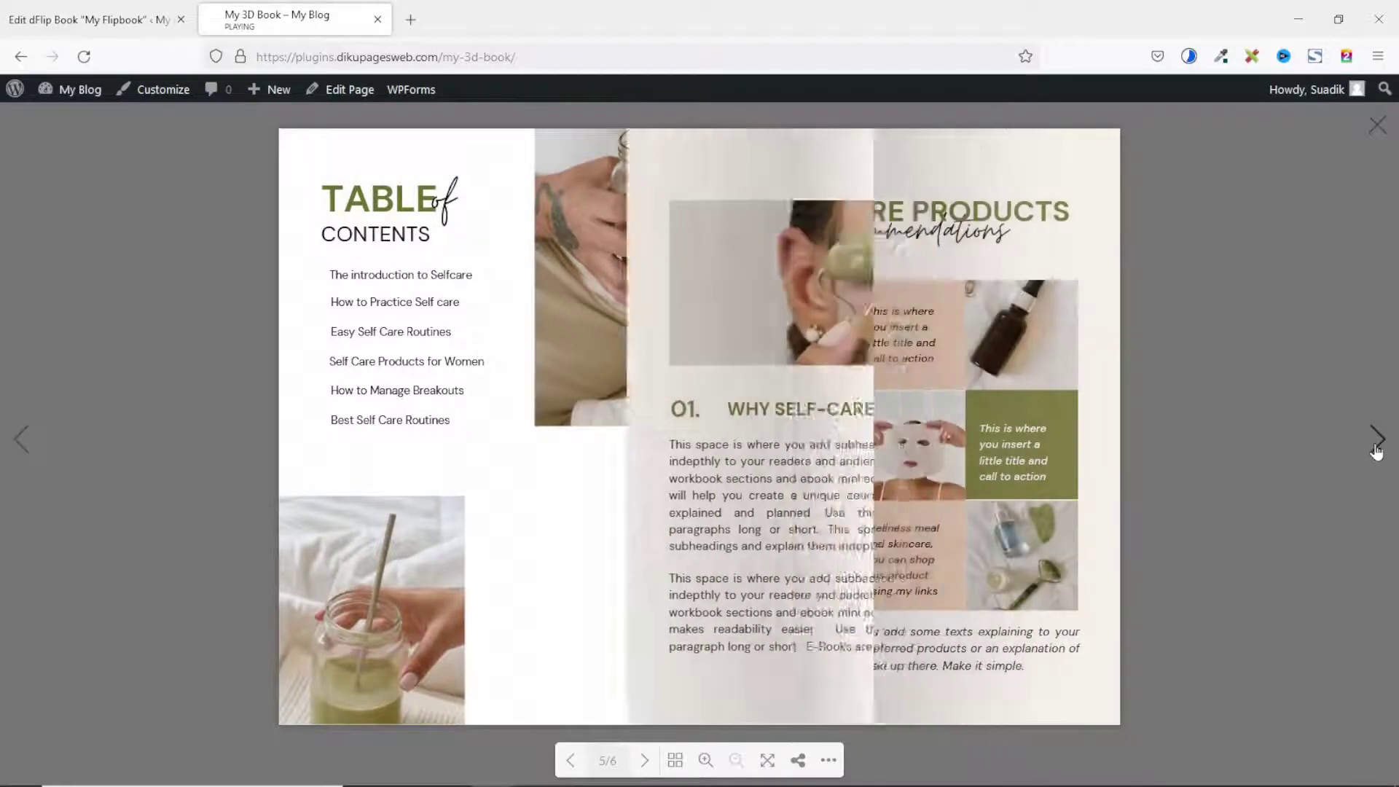
pyautogui.click(1375, 448)
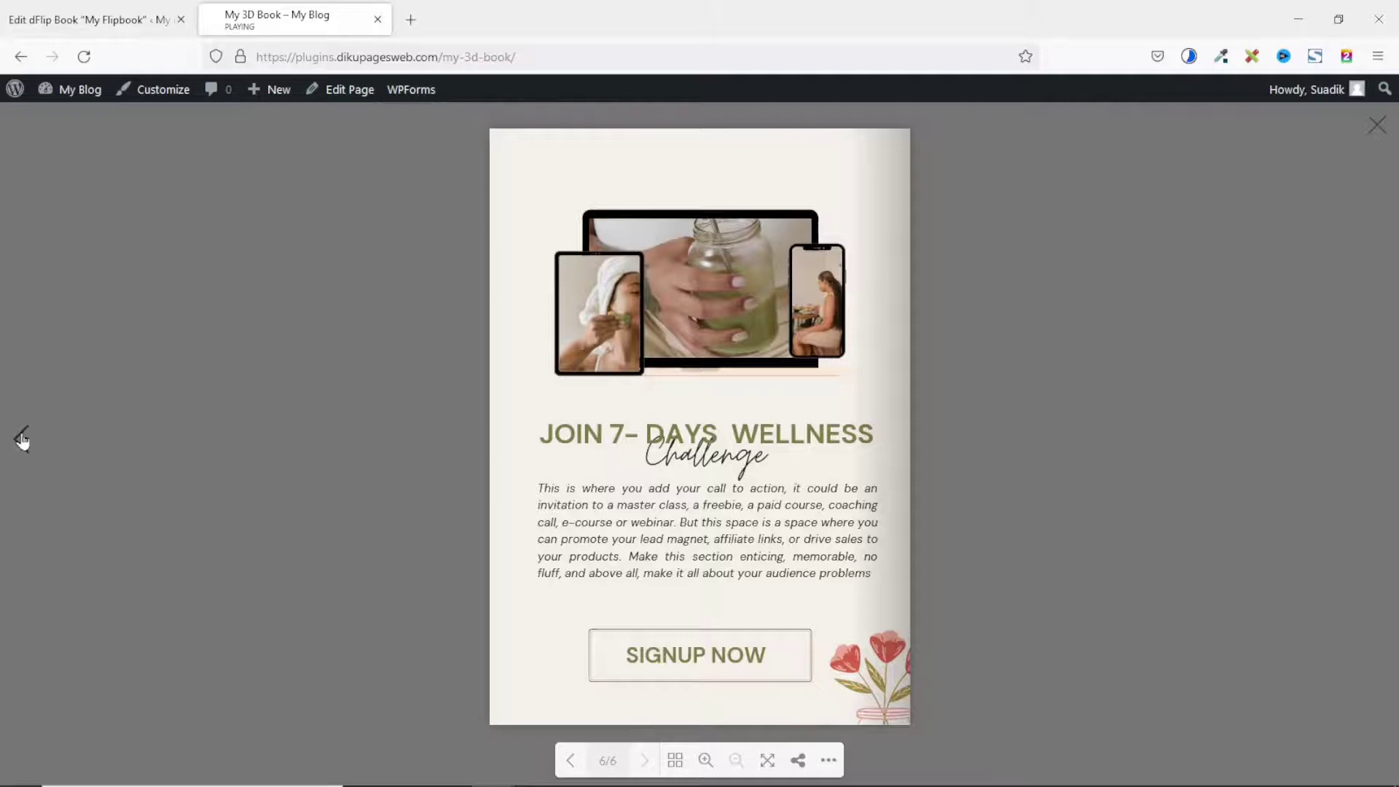
pyautogui.click(20, 441)
pyautogui.click(21, 442)
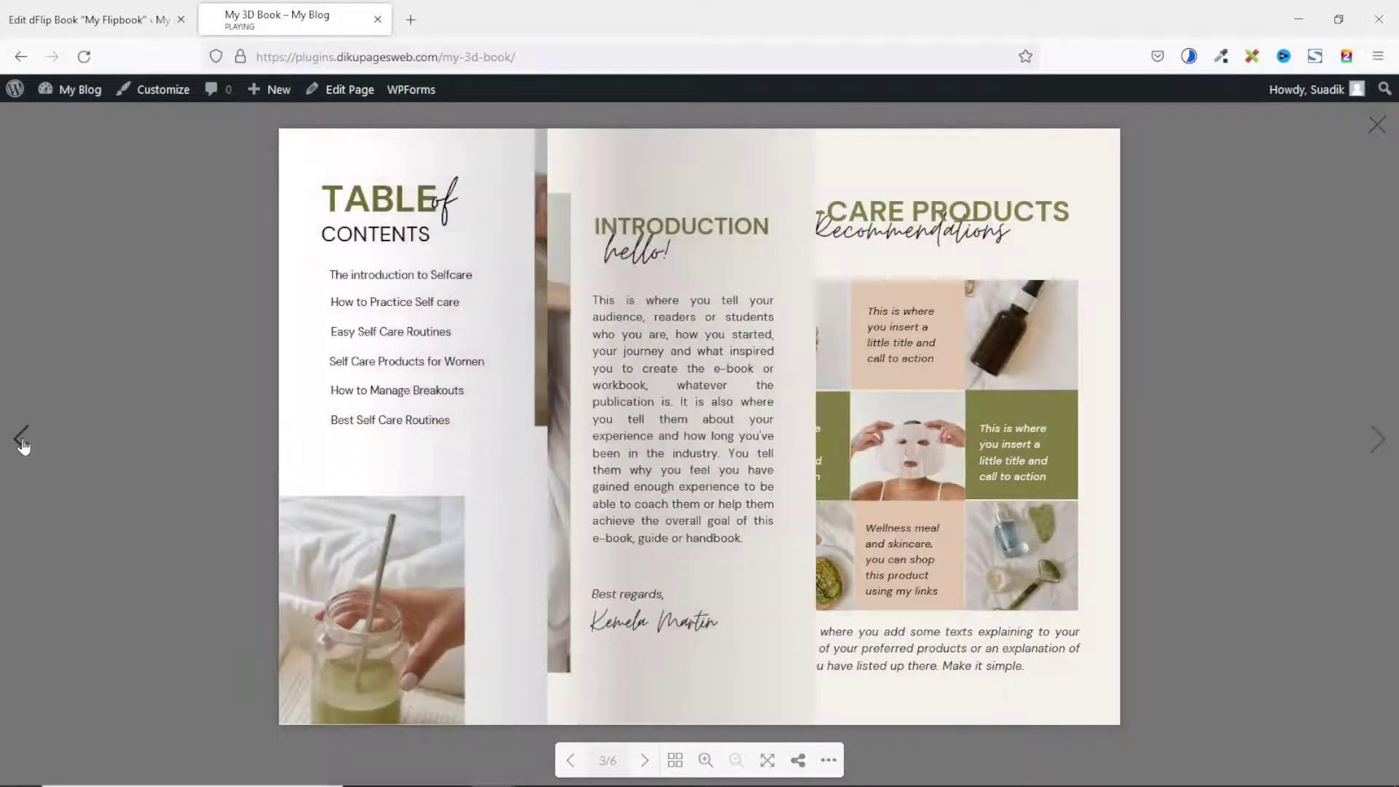
pyautogui.click(21, 441)
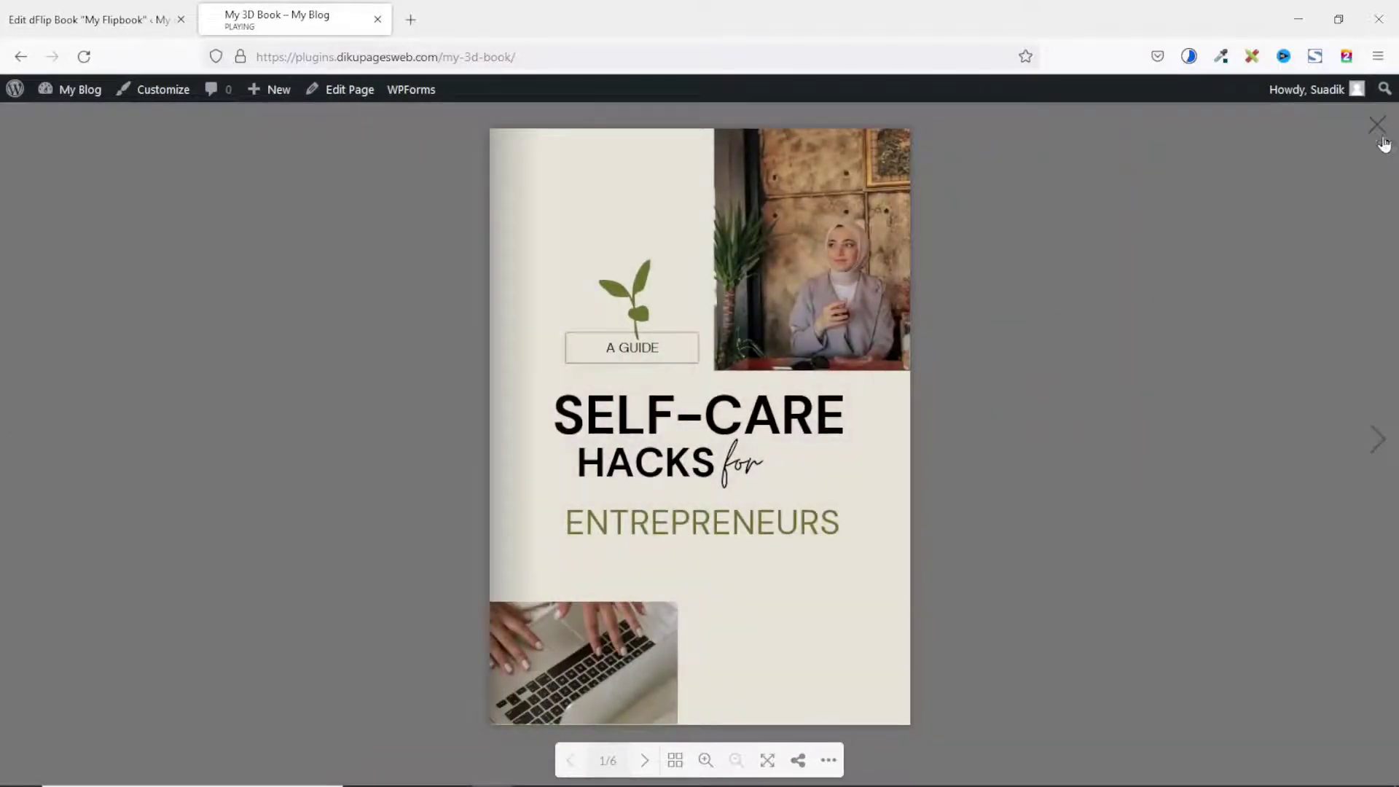
# Close the flipbook viewer and return to My Flipbook's layout settings.
pyautogui.click(1377, 125)
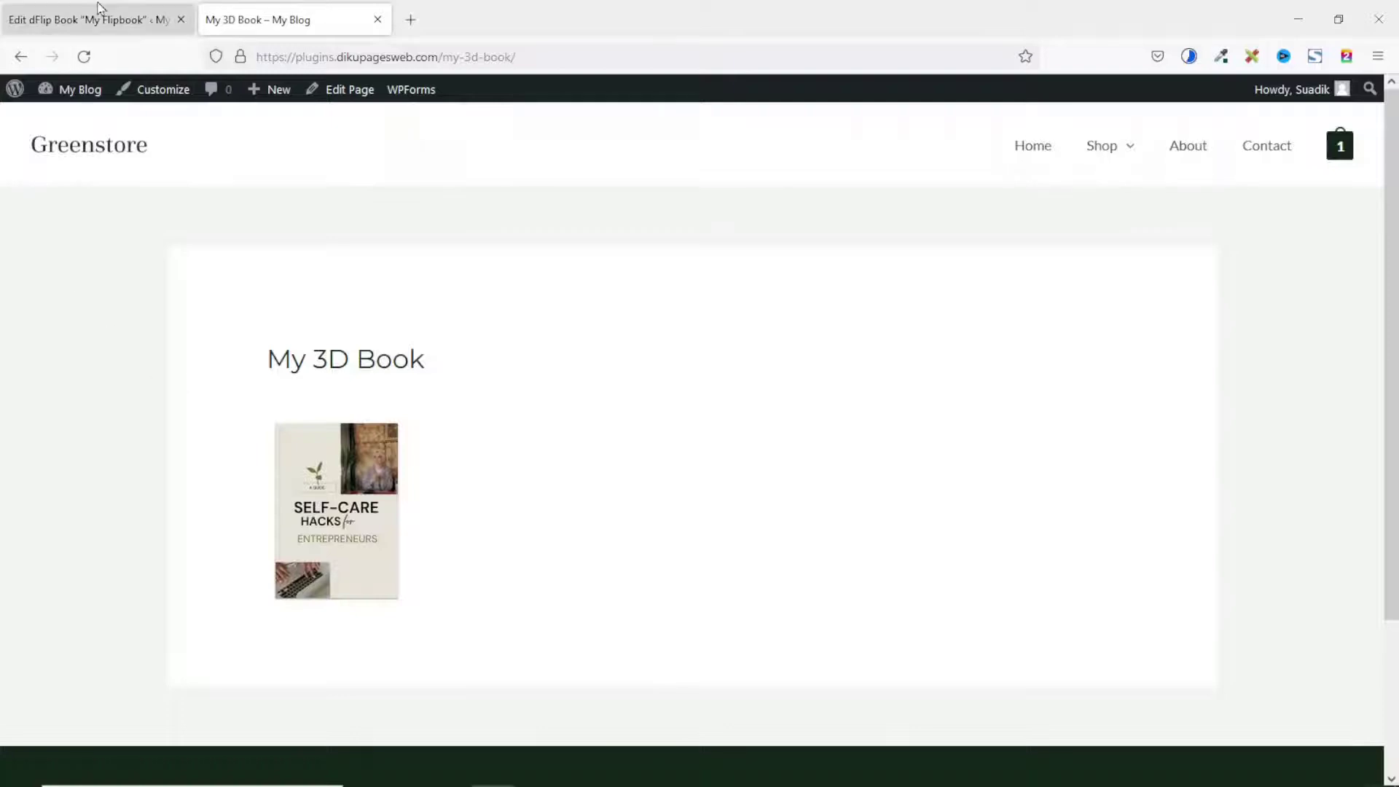
pyautogui.click(98, 16)
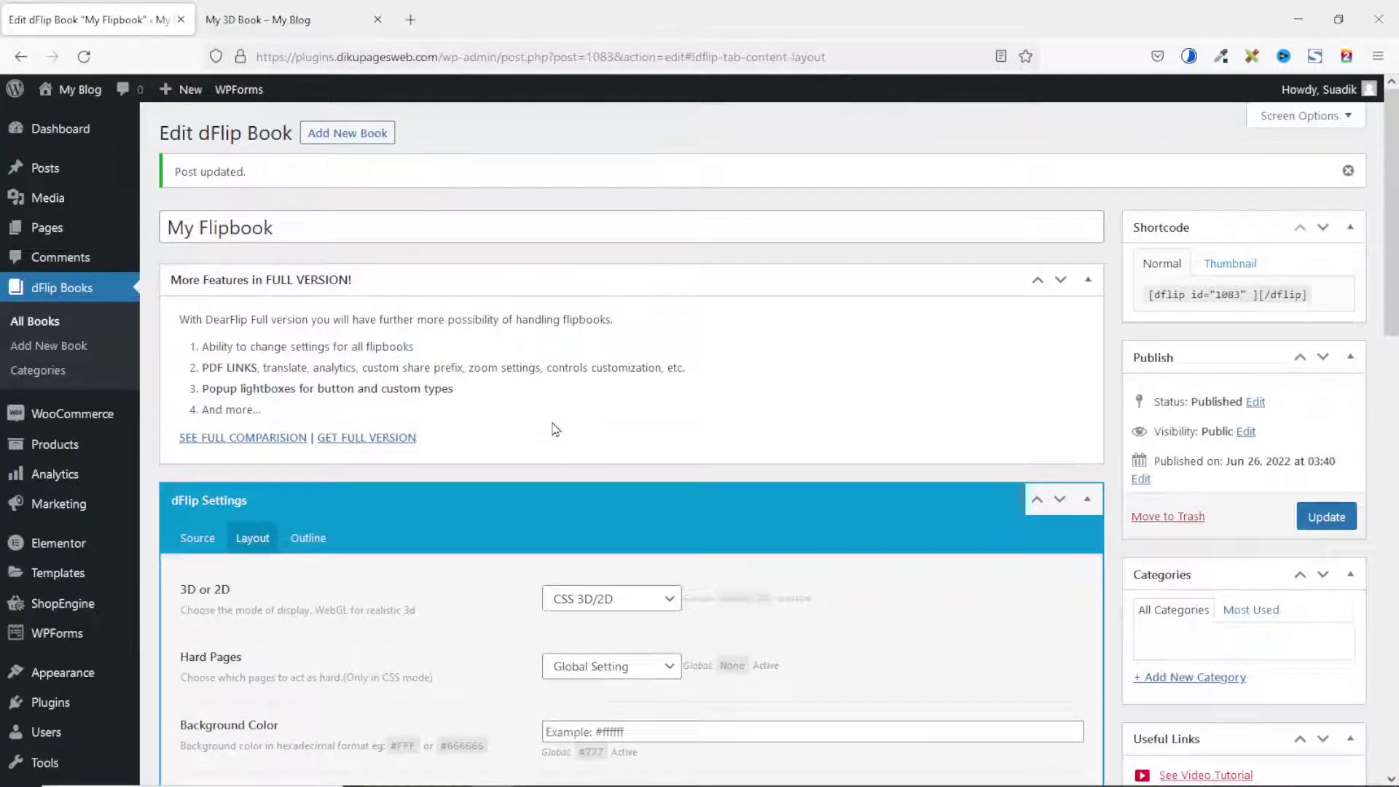
pyautogui.scroll(-10, 737, 536)
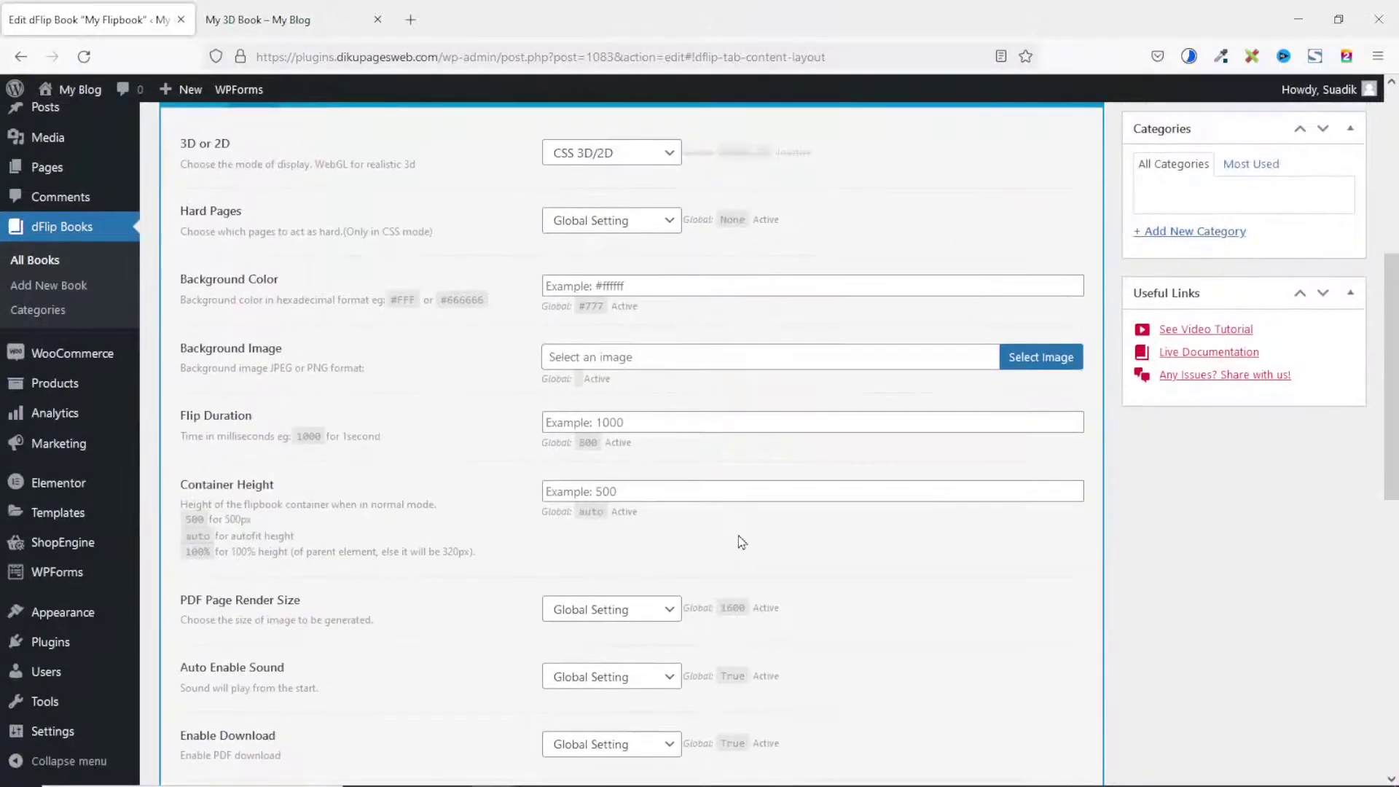
# Change My Flipbook's Background Color to #fff555 and update the flipbook.
pyautogui.scroll(6, 734, 534)
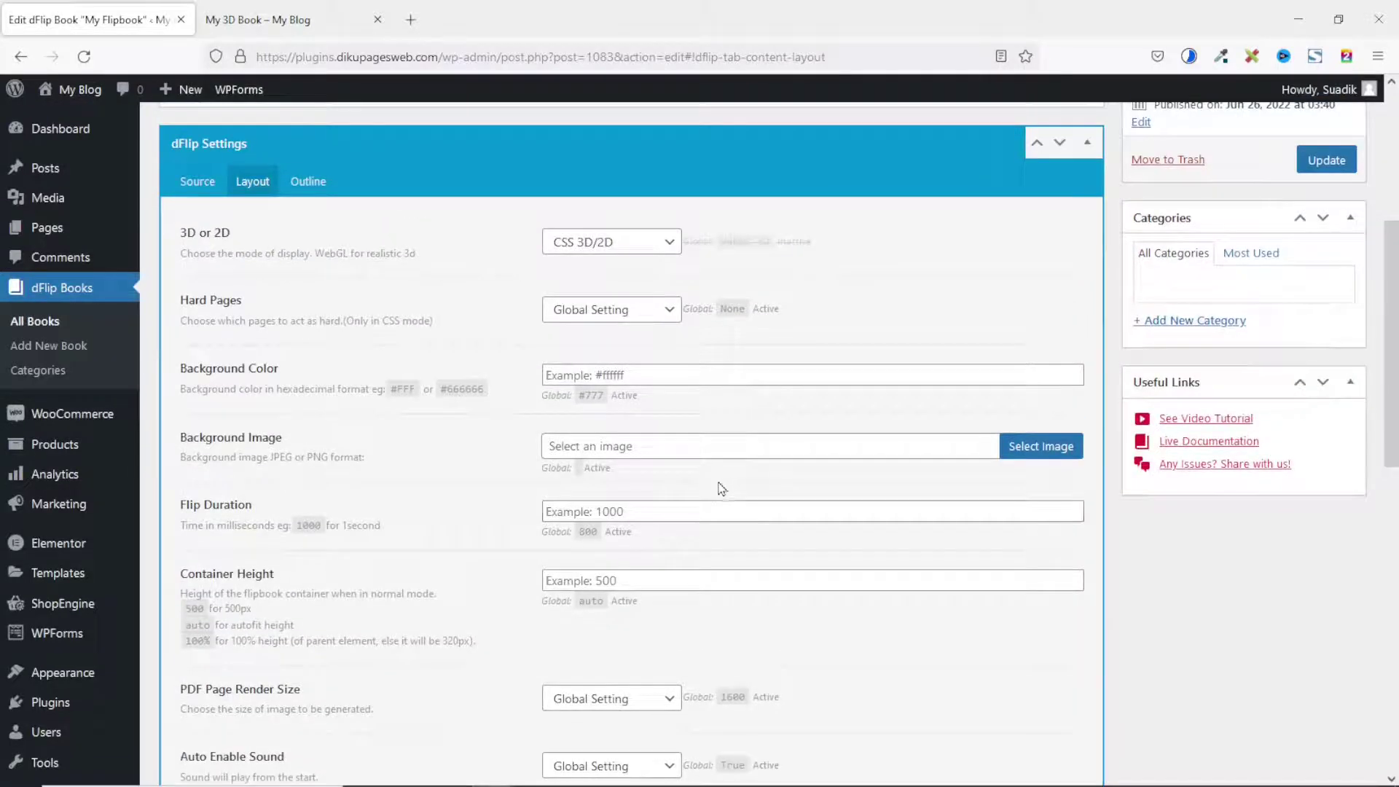
pyautogui.scroll(-4, 722, 408)
pyautogui.scroll(-4, 722, 485)
pyautogui.scroll(8, 735, 498)
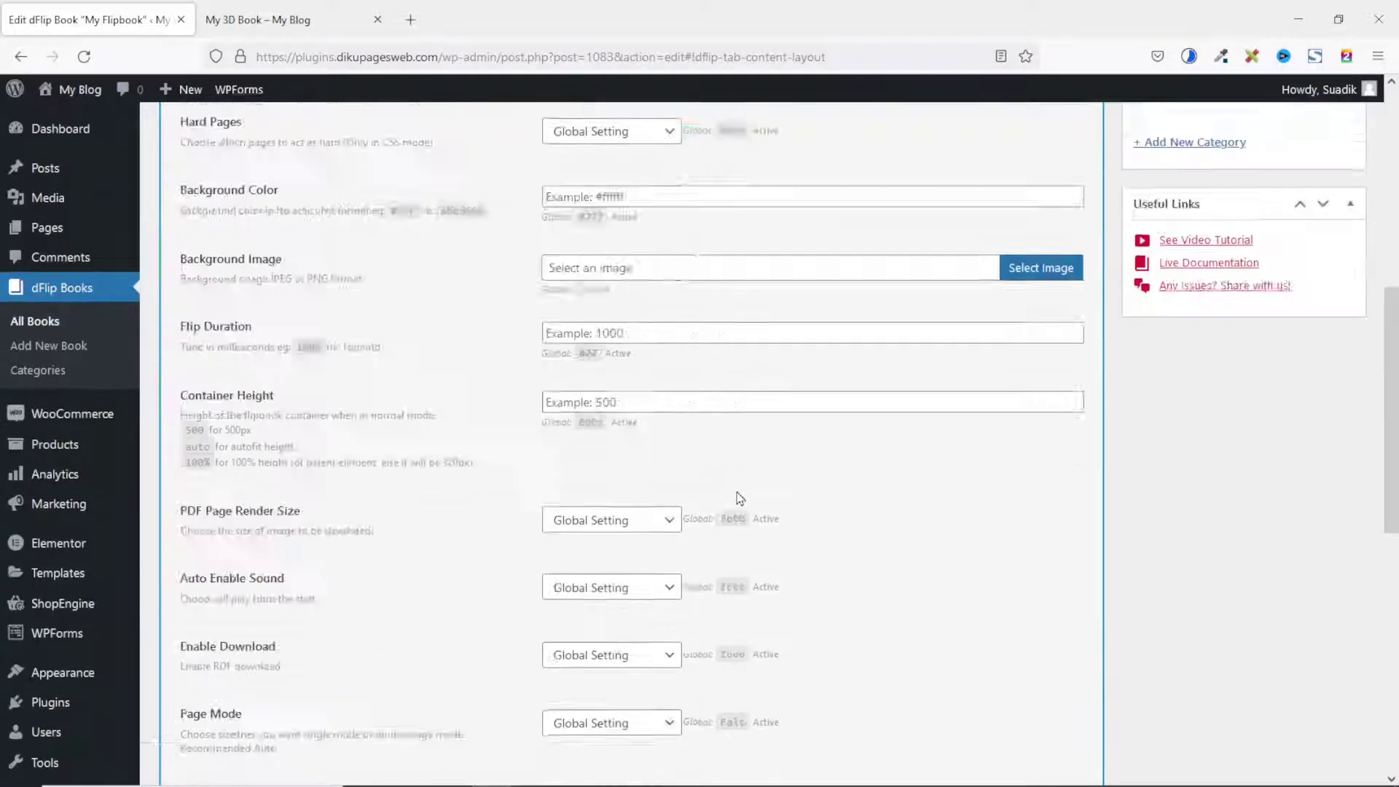
pyautogui.scroll(2, 739, 498)
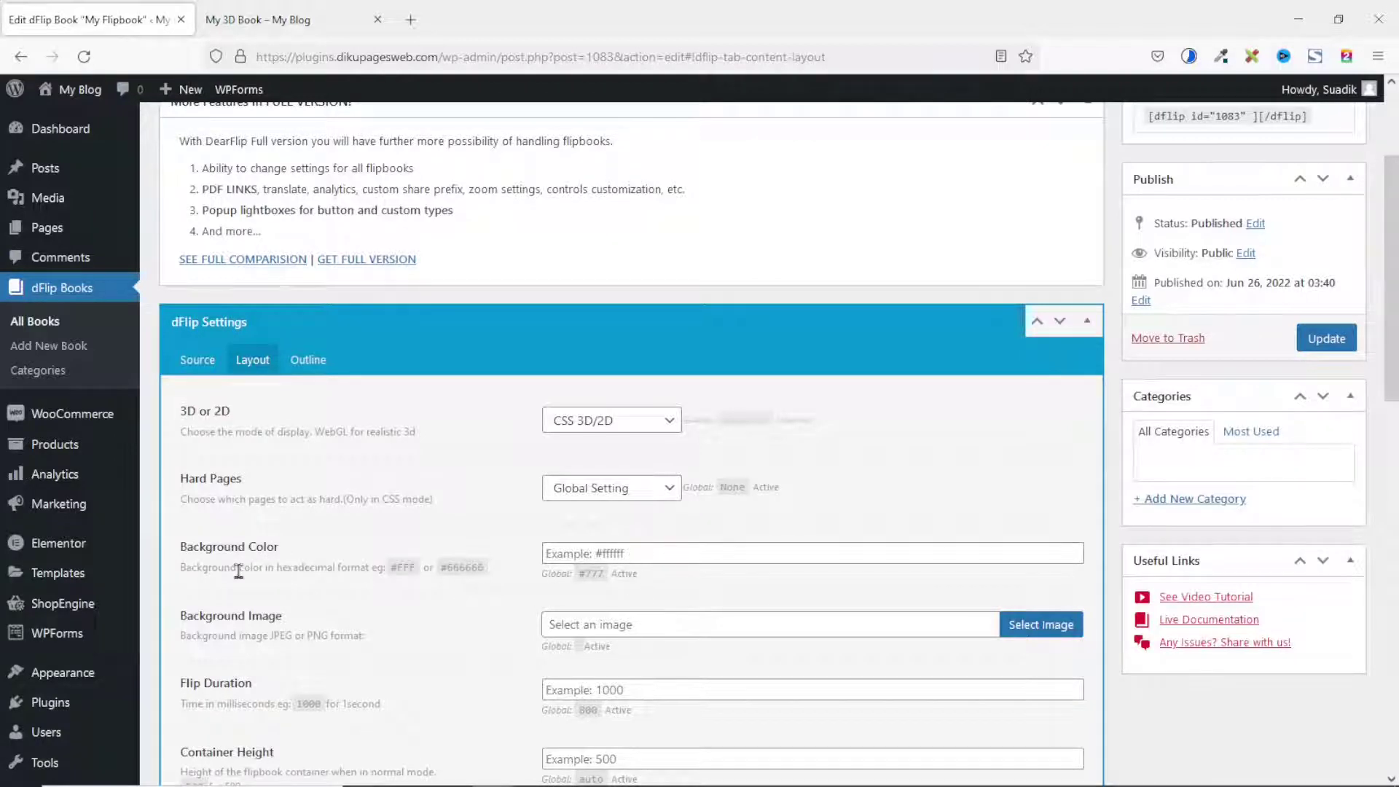
pyautogui.click(693, 551)
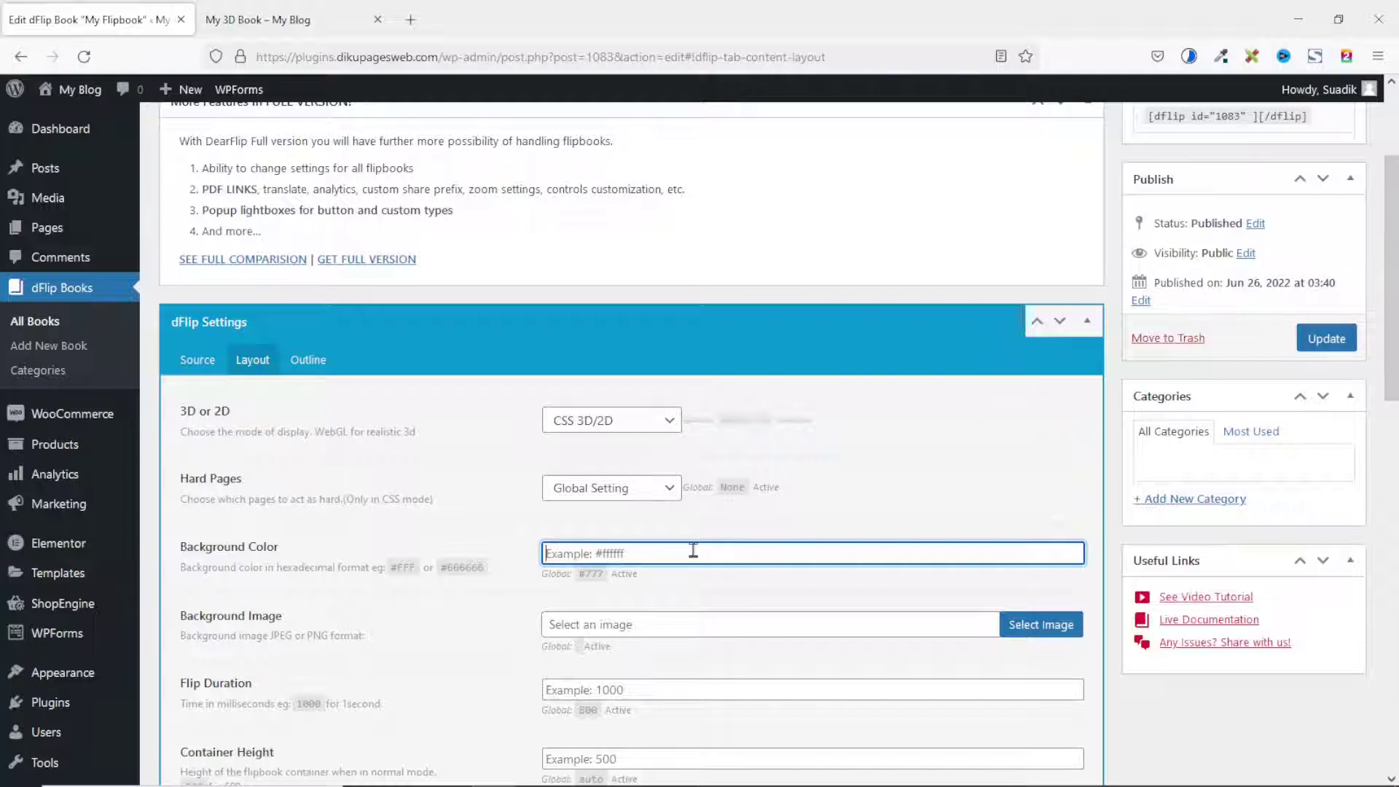
pyautogui.write('#')
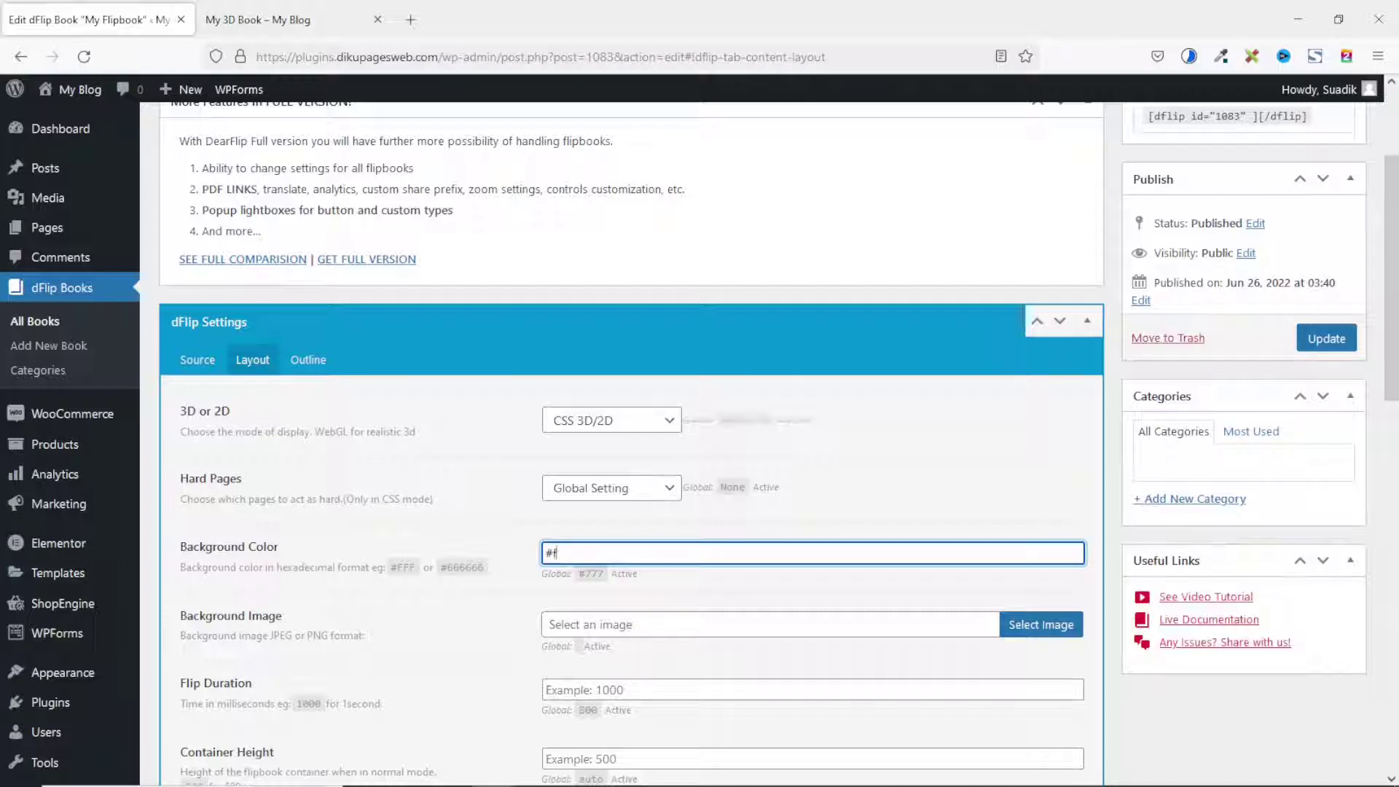
pyautogui.write('fff555')
pyautogui.click(1319, 340)
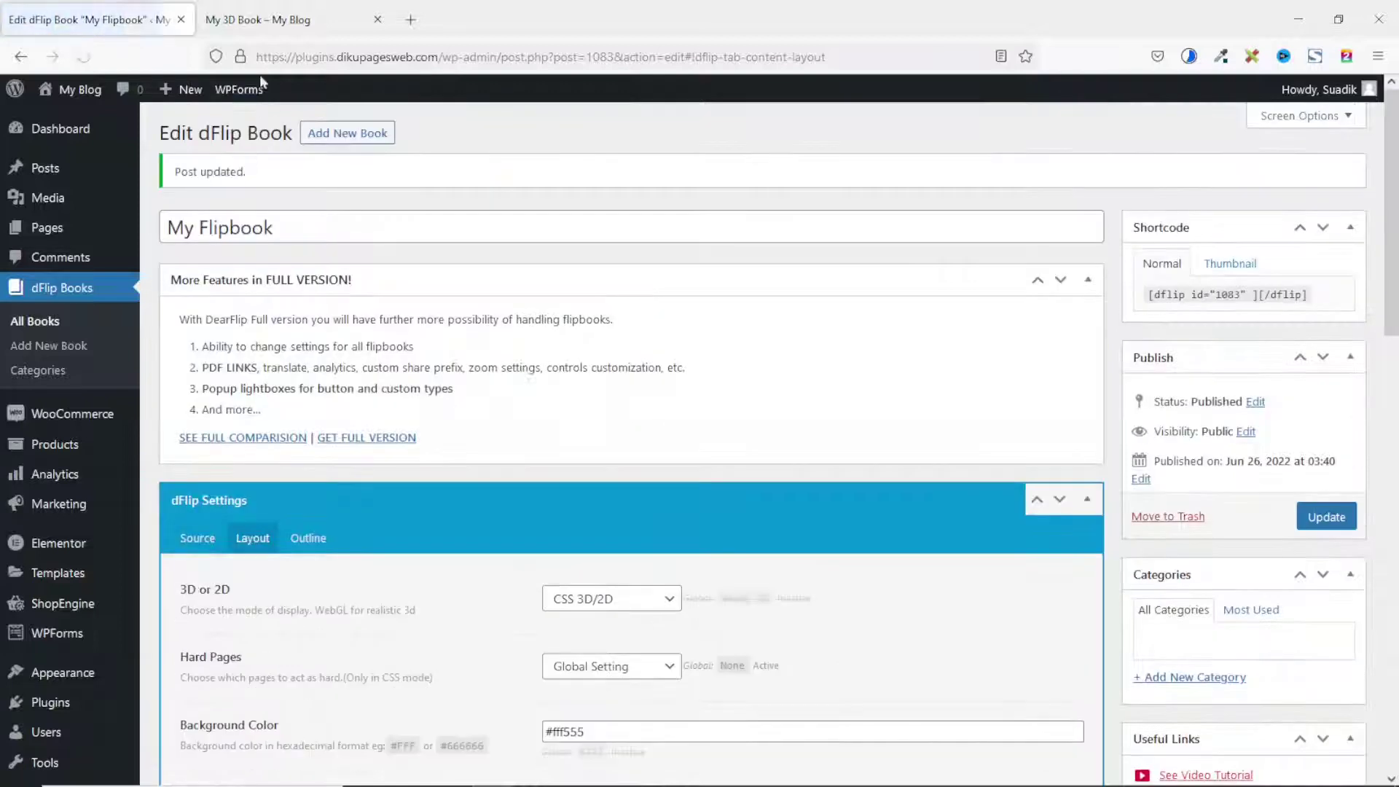
pyautogui.click(260, 22)
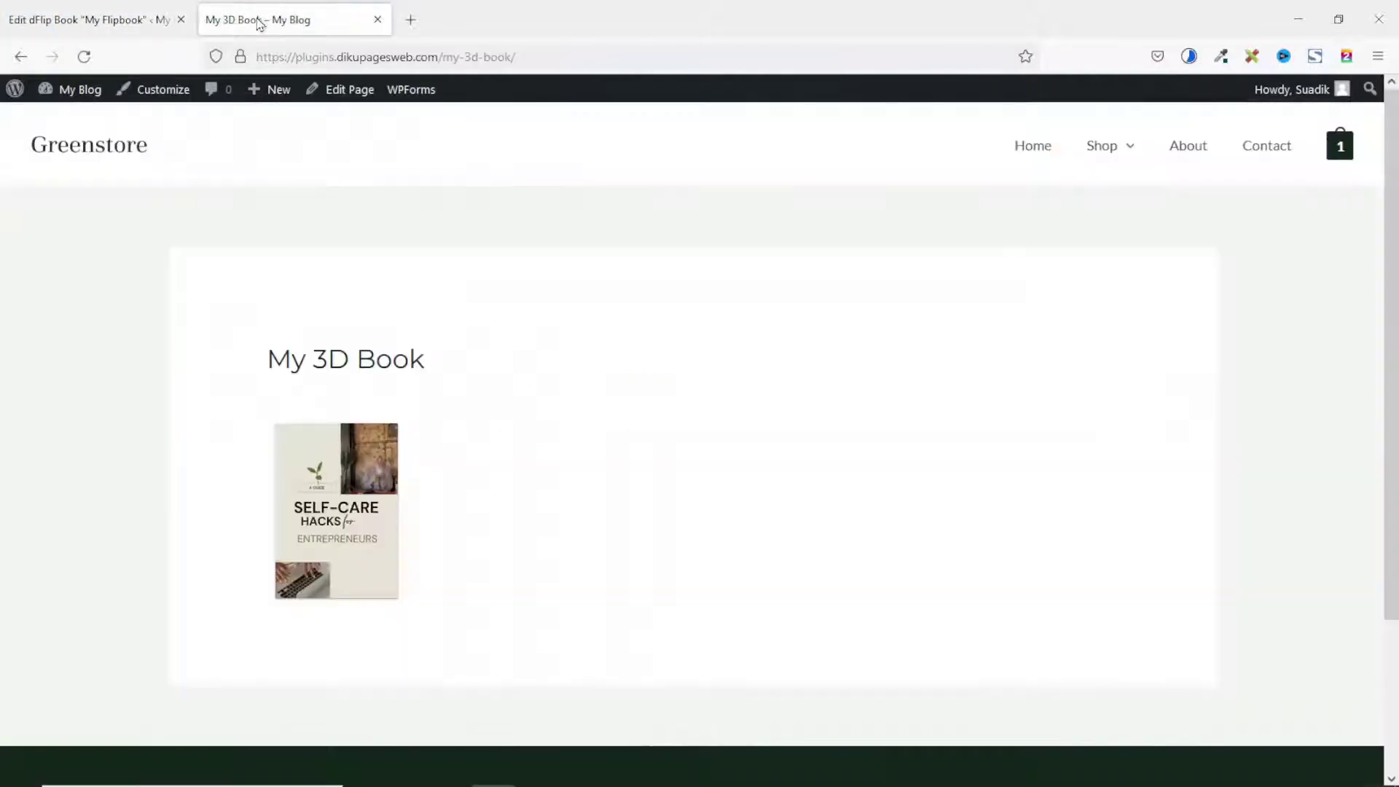
# Reload My 3D Book and flip through the flipbook on its yellow #fff555 background.
pyautogui.click(85, 57)
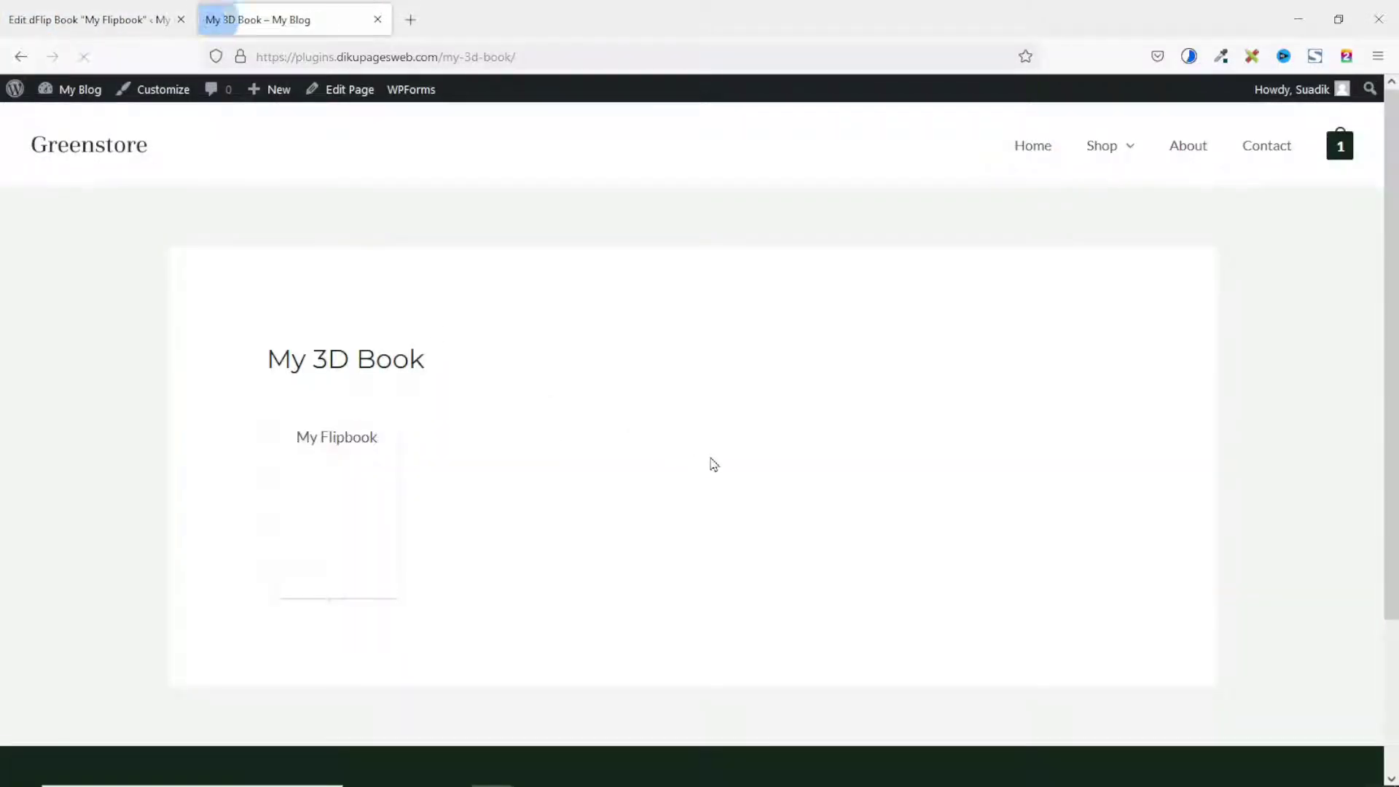
pyautogui.click(349, 516)
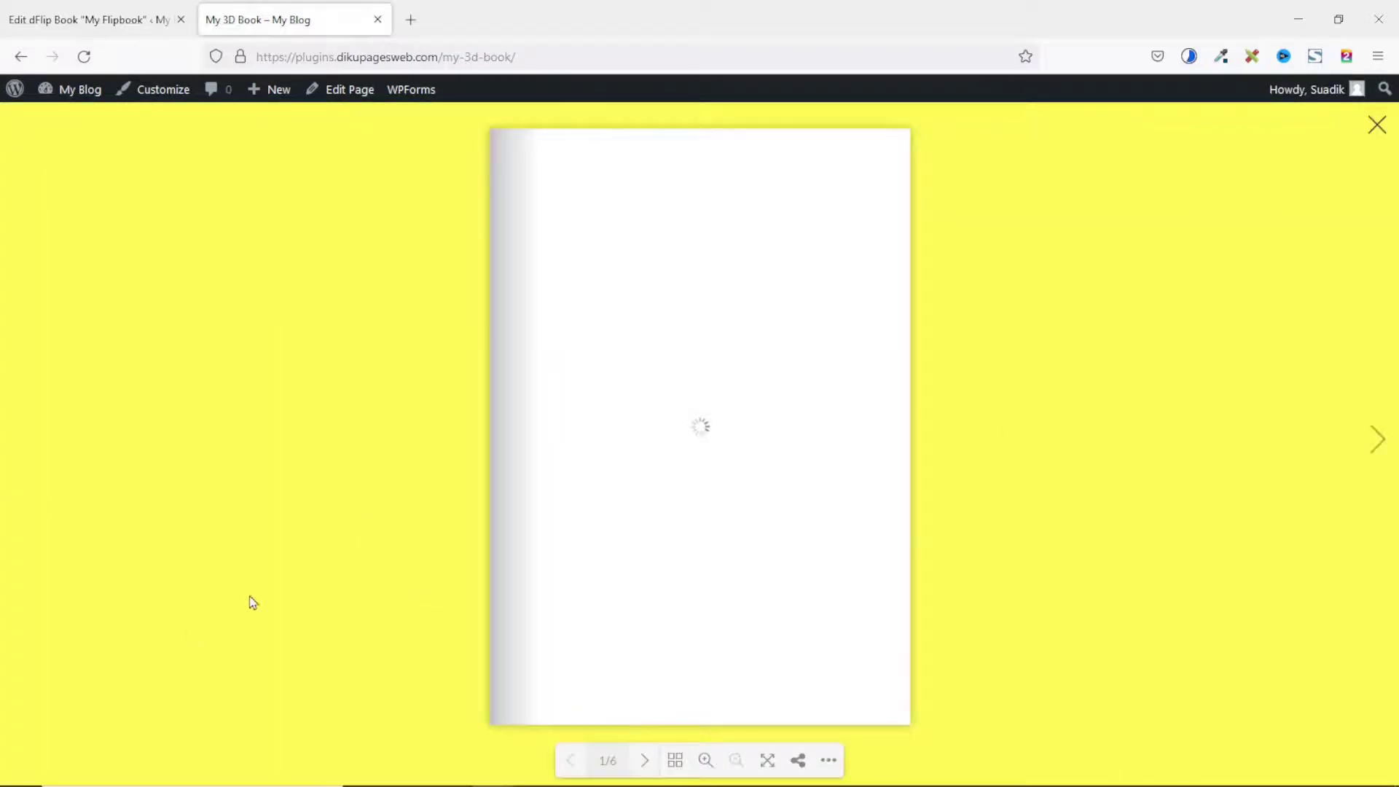
pyautogui.click(1379, 446)
pyautogui.click(1379, 446)
pyautogui.click(1379, 446)
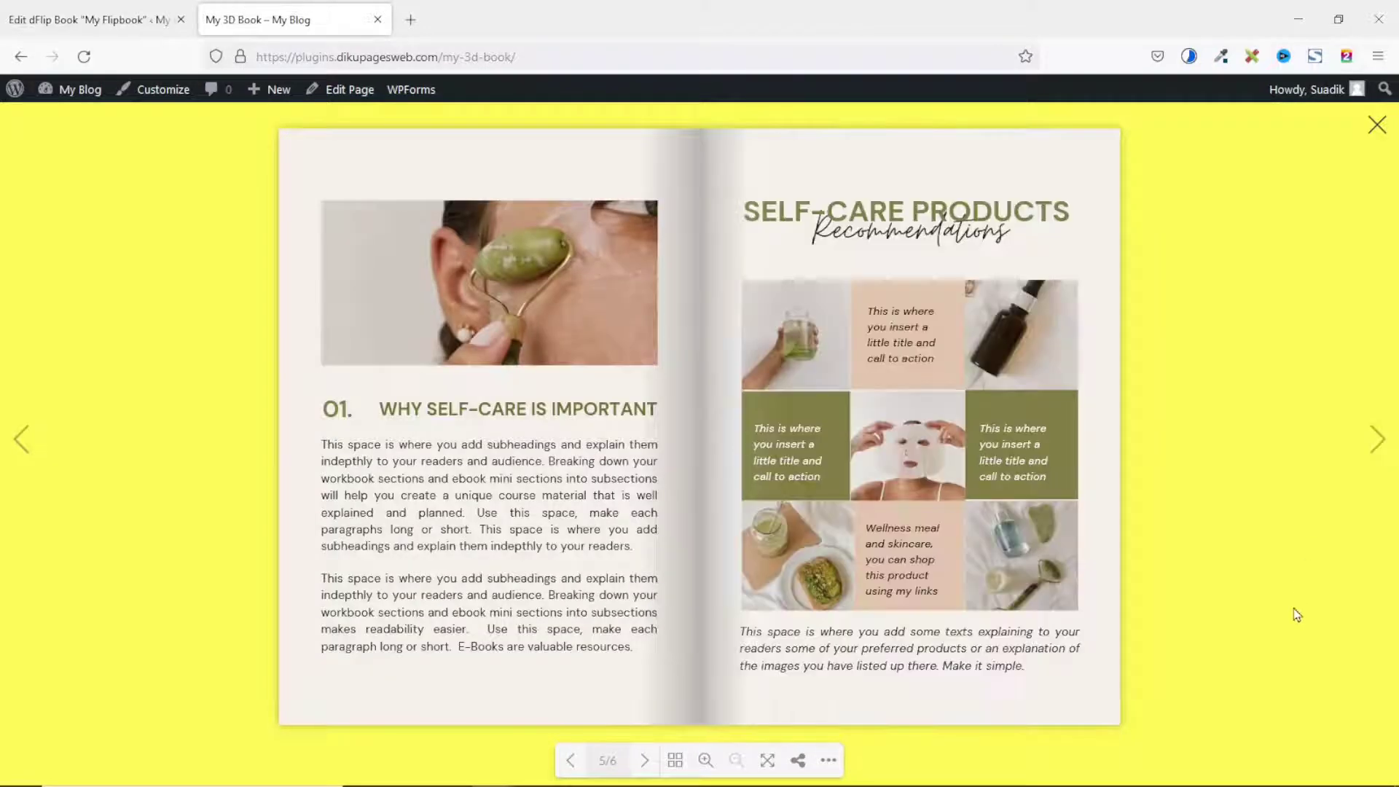
pyautogui.click(124, 20)
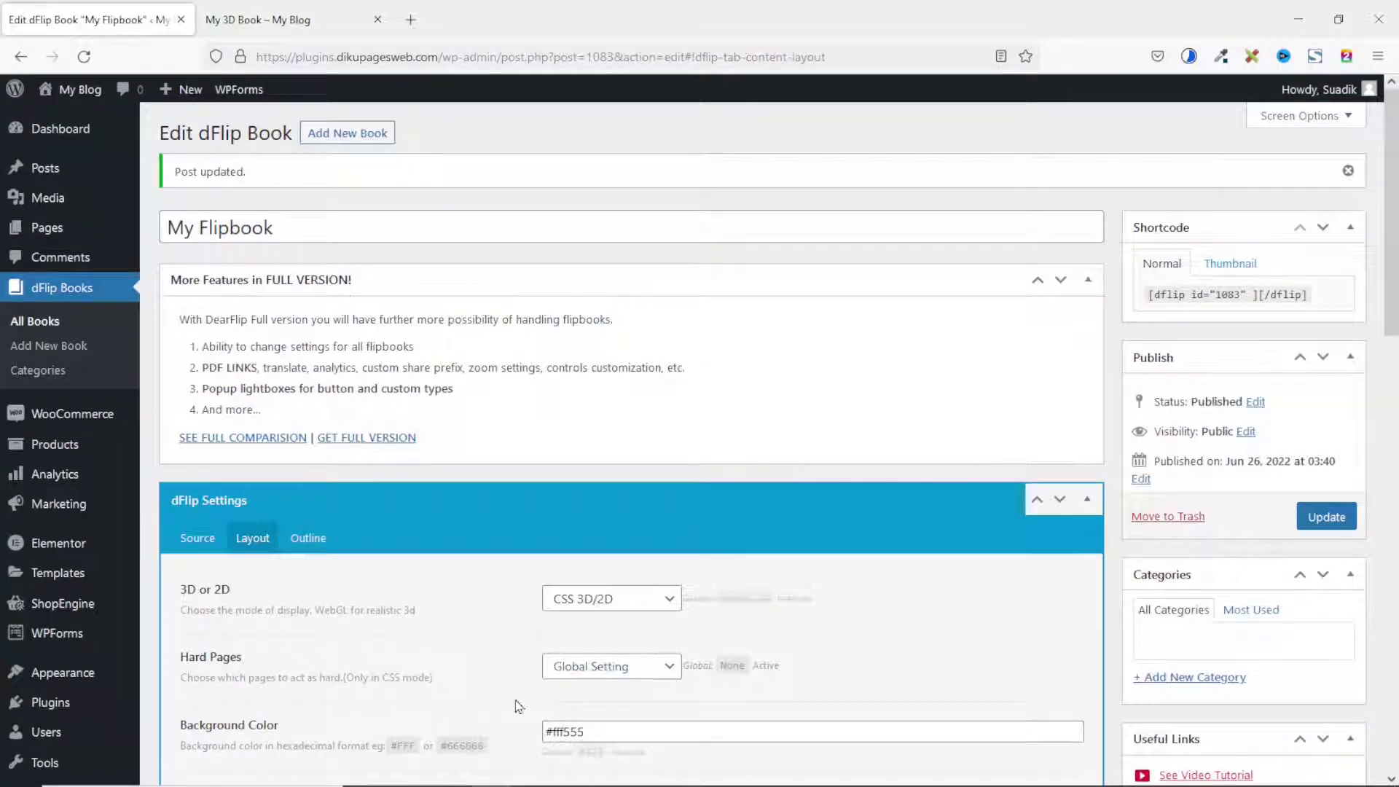
# Change the Background Color value to #000000, update, and reload My 3D Book.
pyautogui.doubleClick(569, 731)
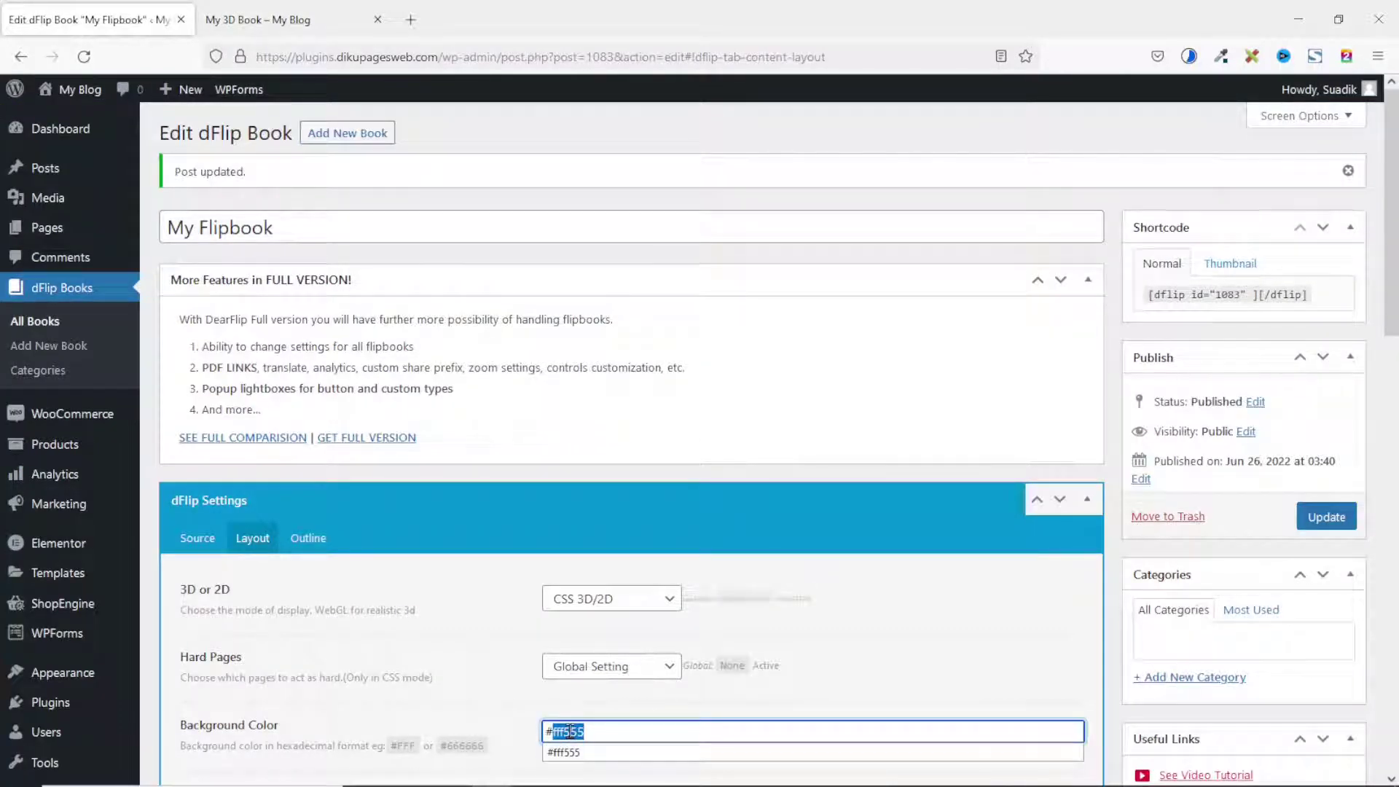
pyautogui.write('000000')
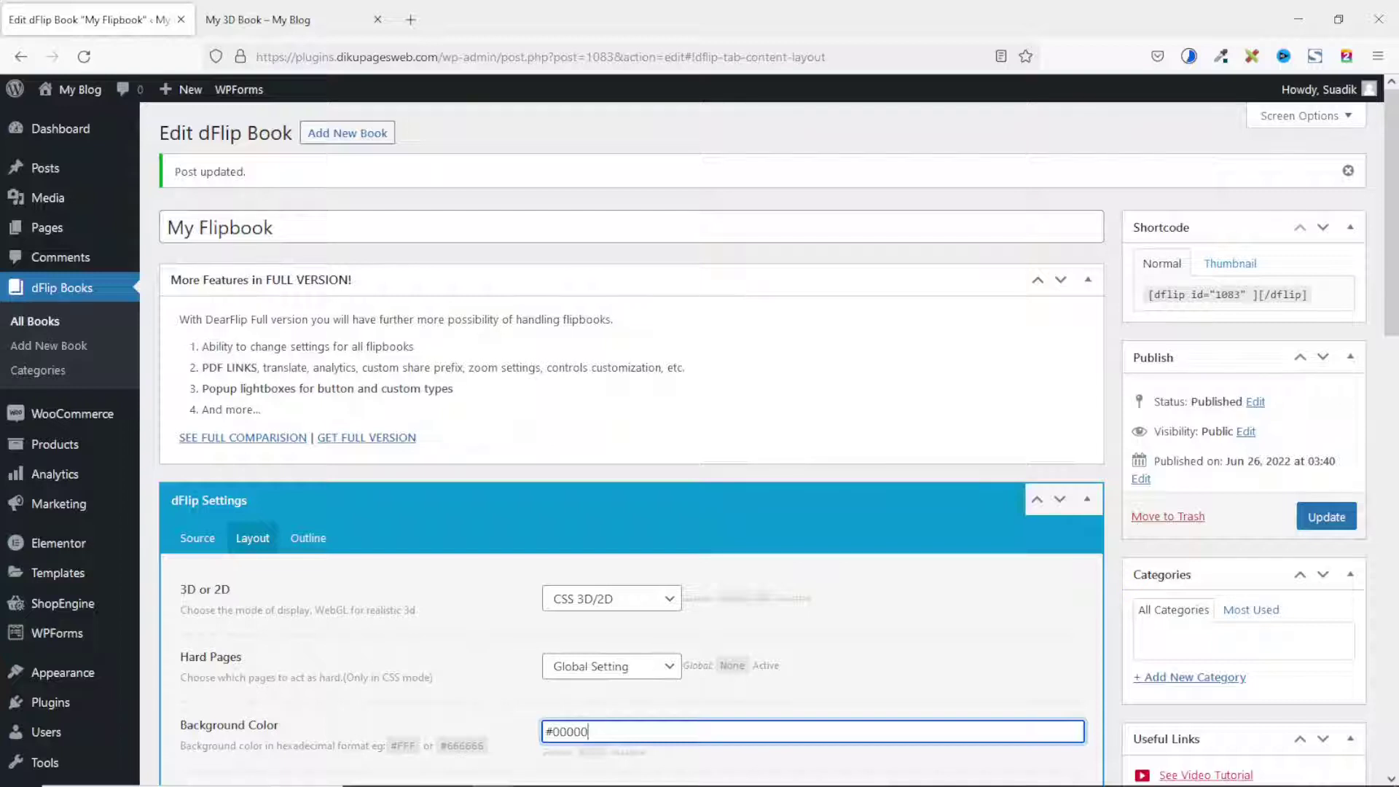
pyautogui.click(1335, 519)
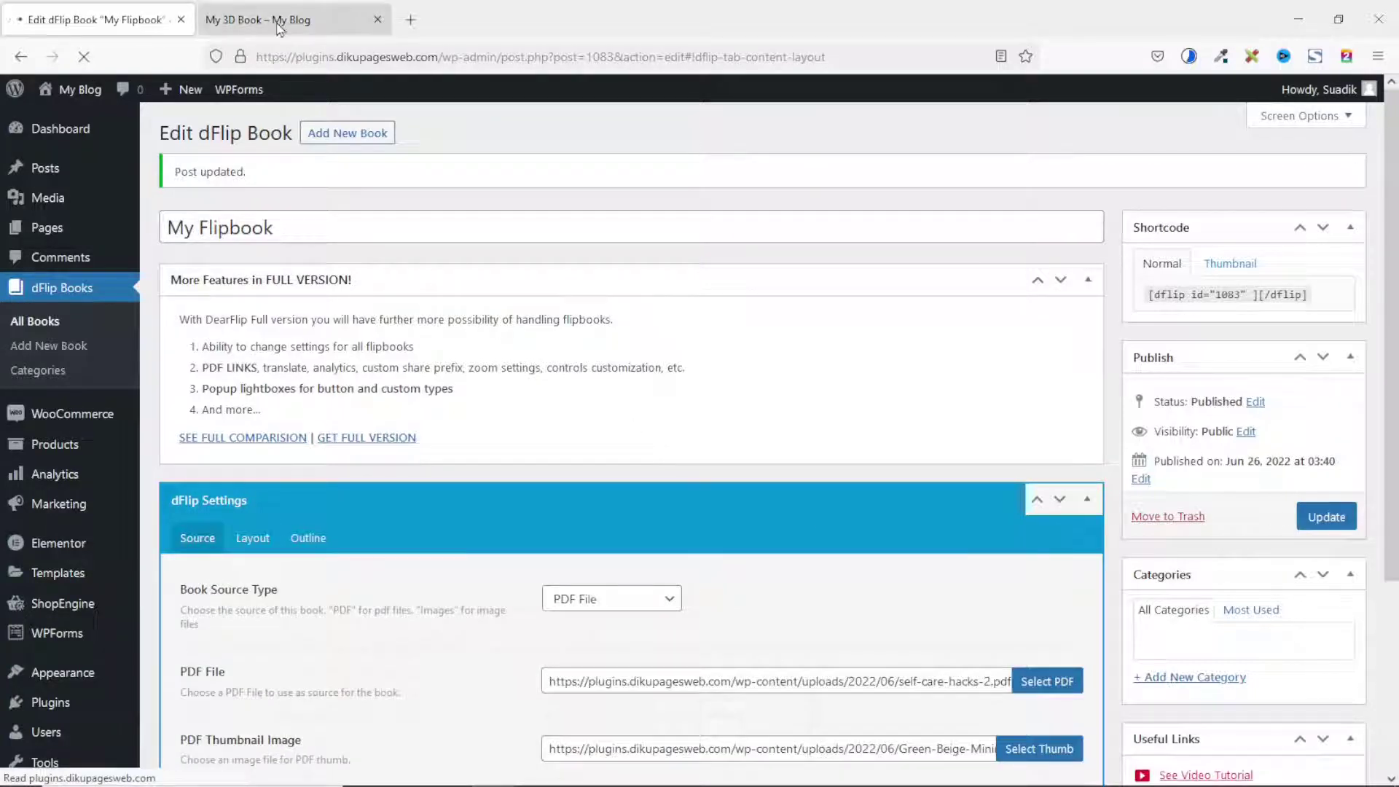
pyautogui.click(290, 20)
pyautogui.click(83, 56)
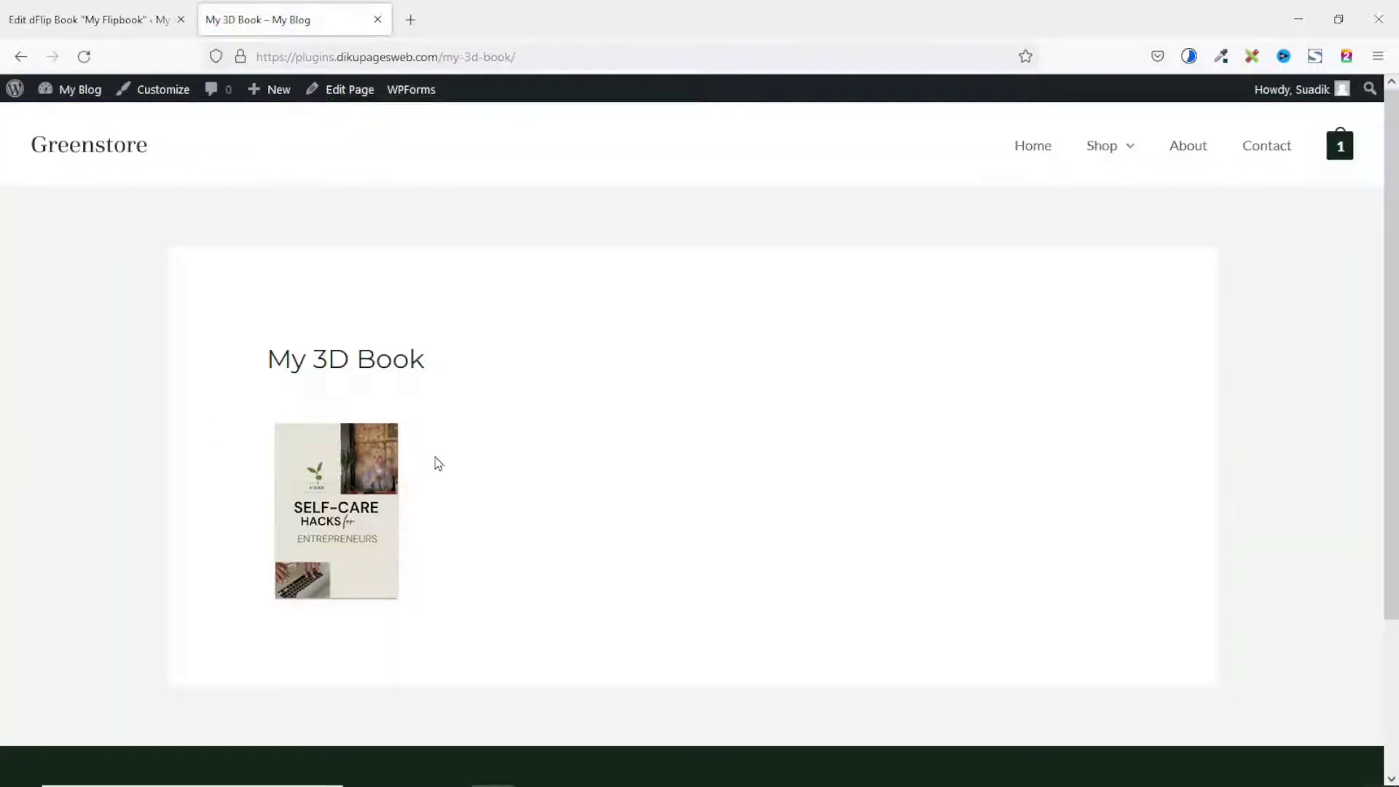
# Flip through the flipbook on its black background, then close the My 3D Book tab.
pyautogui.click(336, 510)
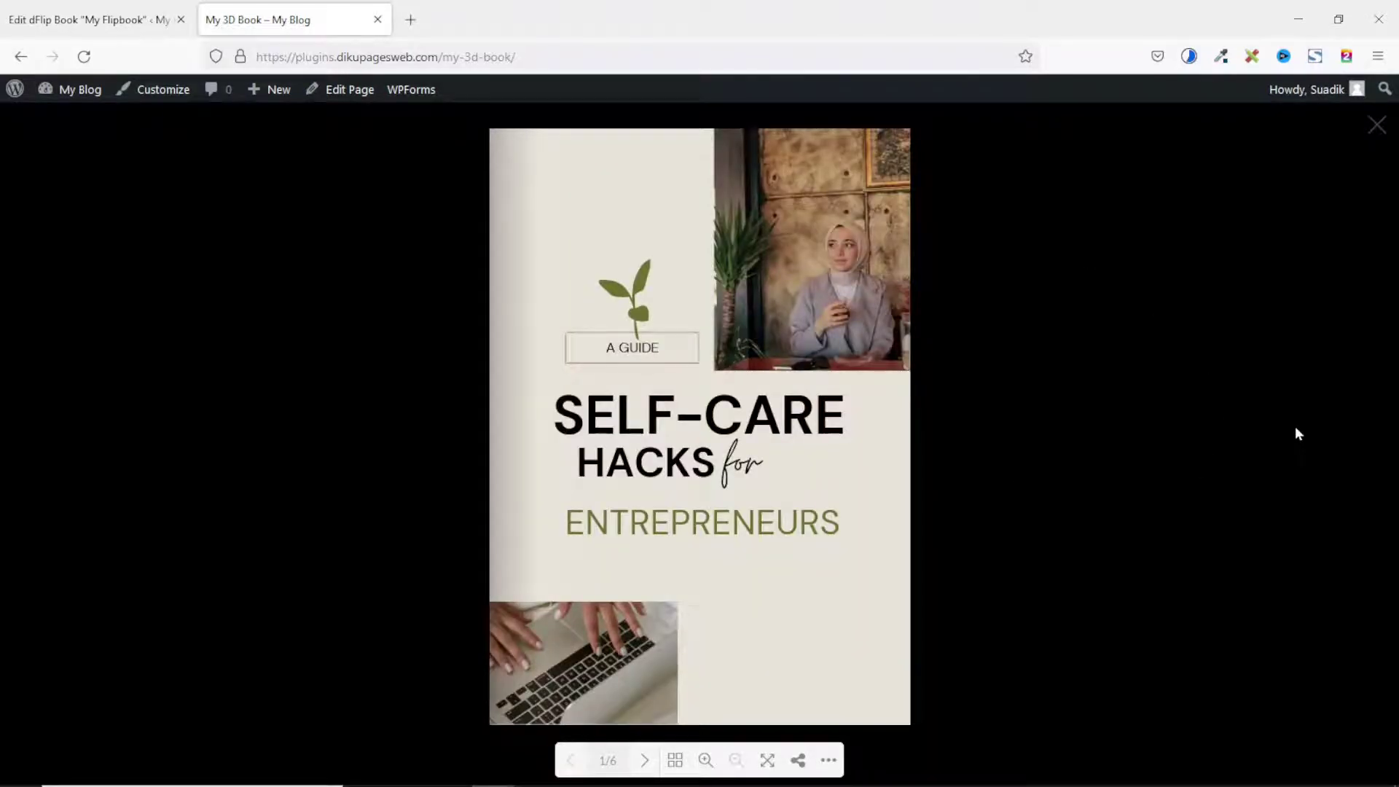
pyautogui.click(1374, 437)
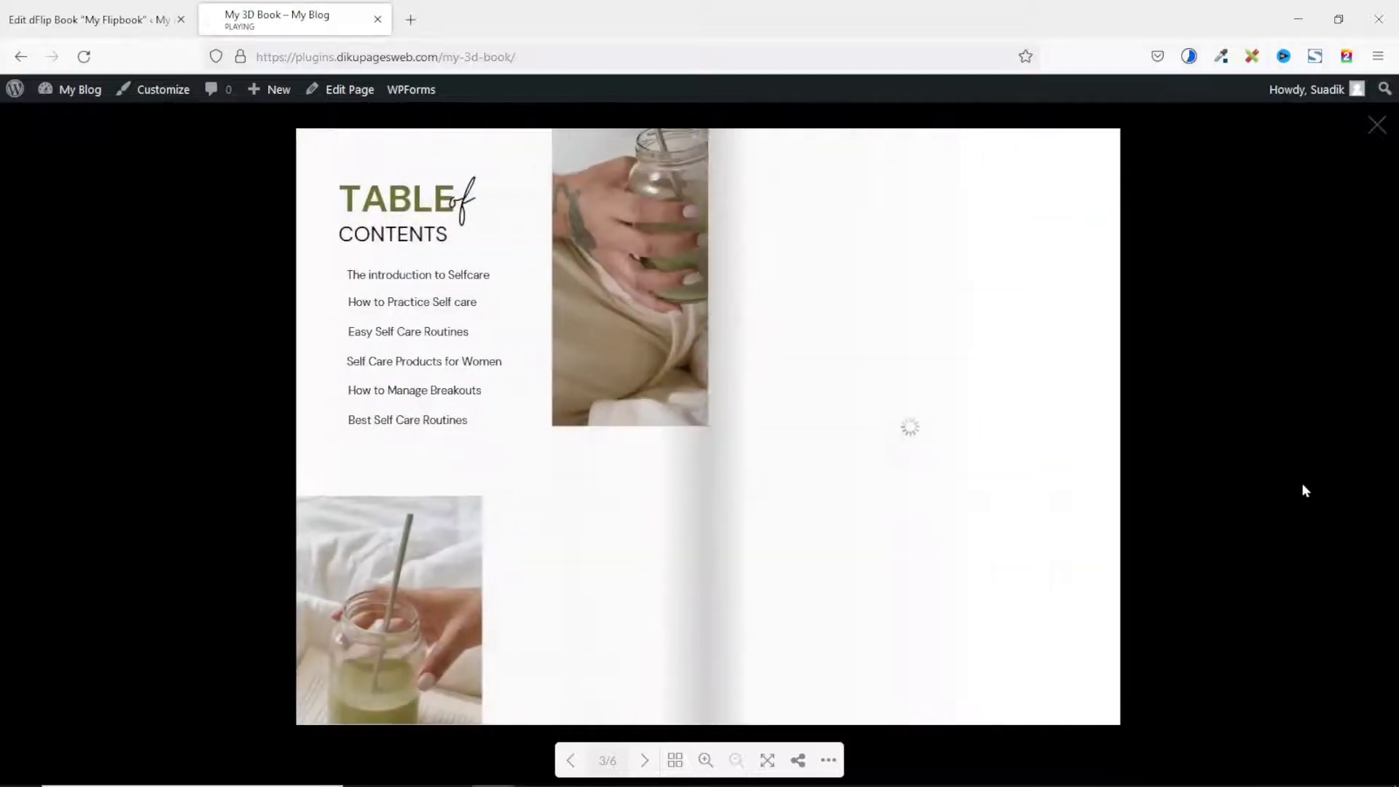
pyautogui.click(1368, 446)
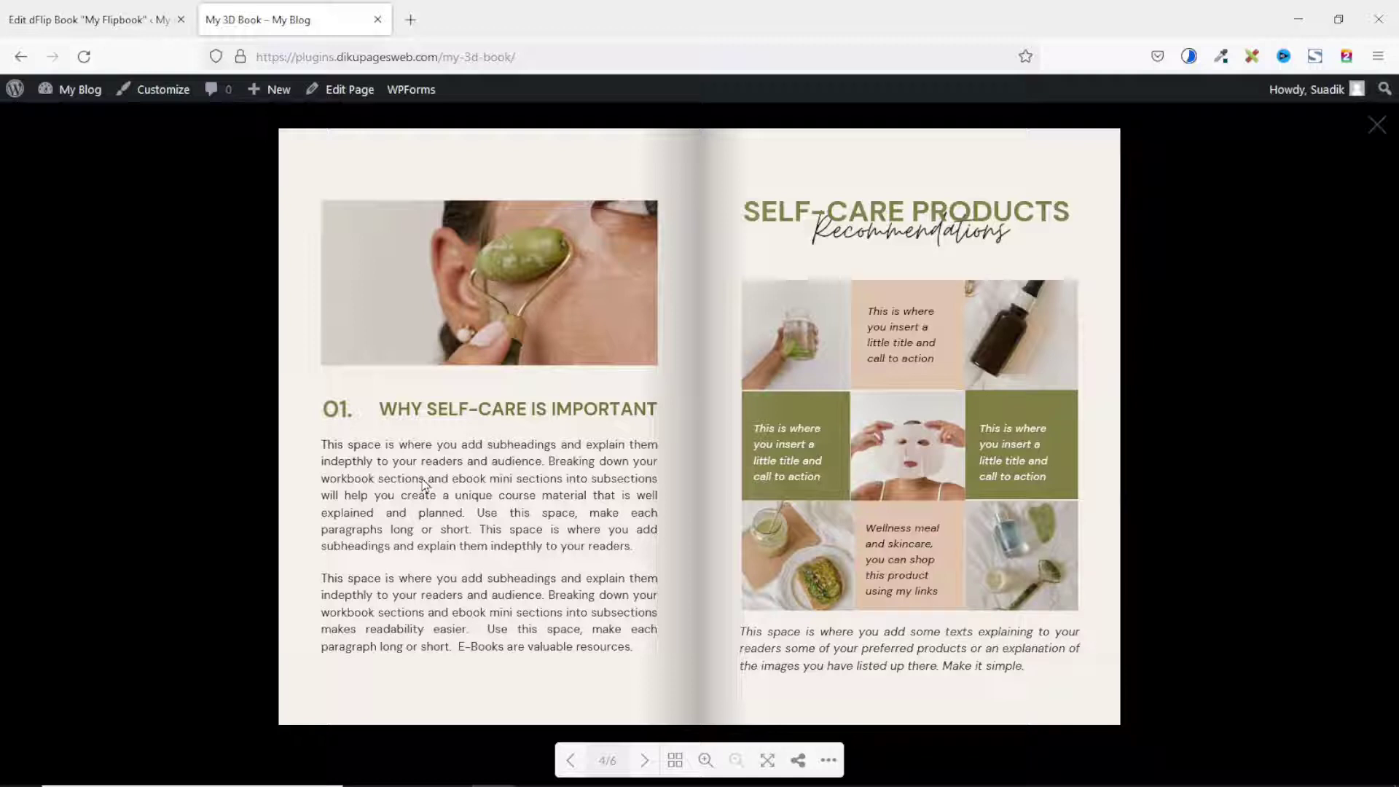
pyautogui.click(378, 20)
pyautogui.moveTo(45, 226)
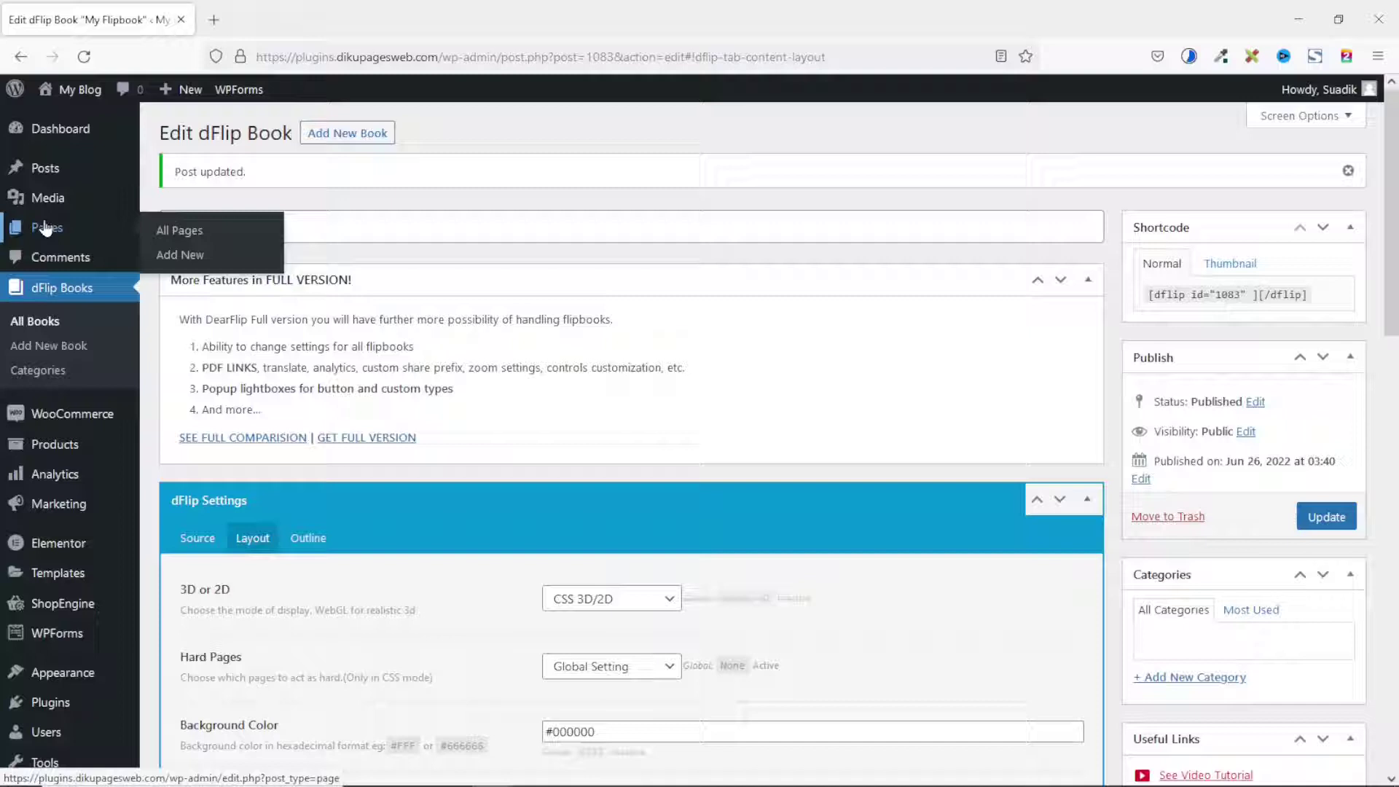
# Add a new page titled 'My 3D Book 2' and edit it with Elementor.
pyautogui.middleClick(191, 256)
pyautogui.click(286, 22)
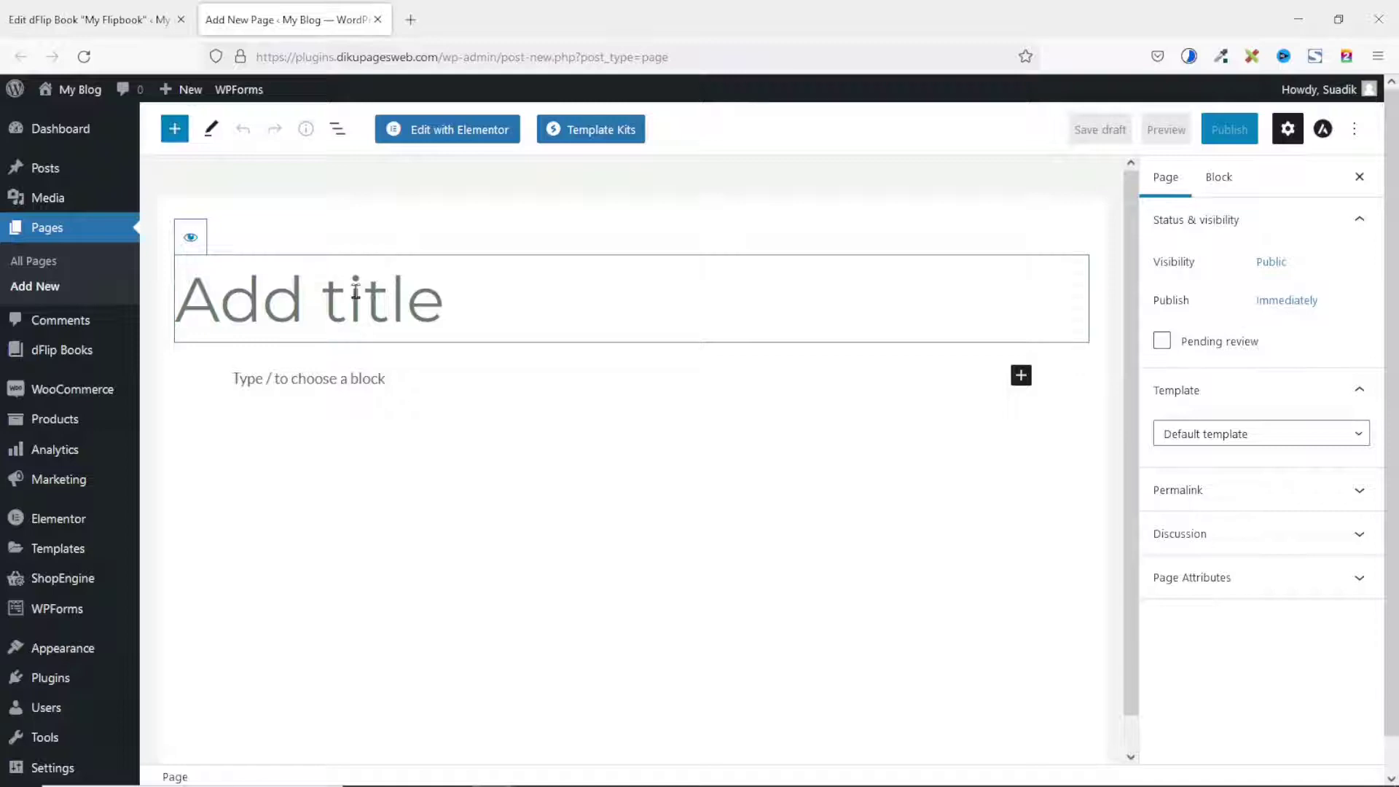
pyautogui.write('My 3D B')
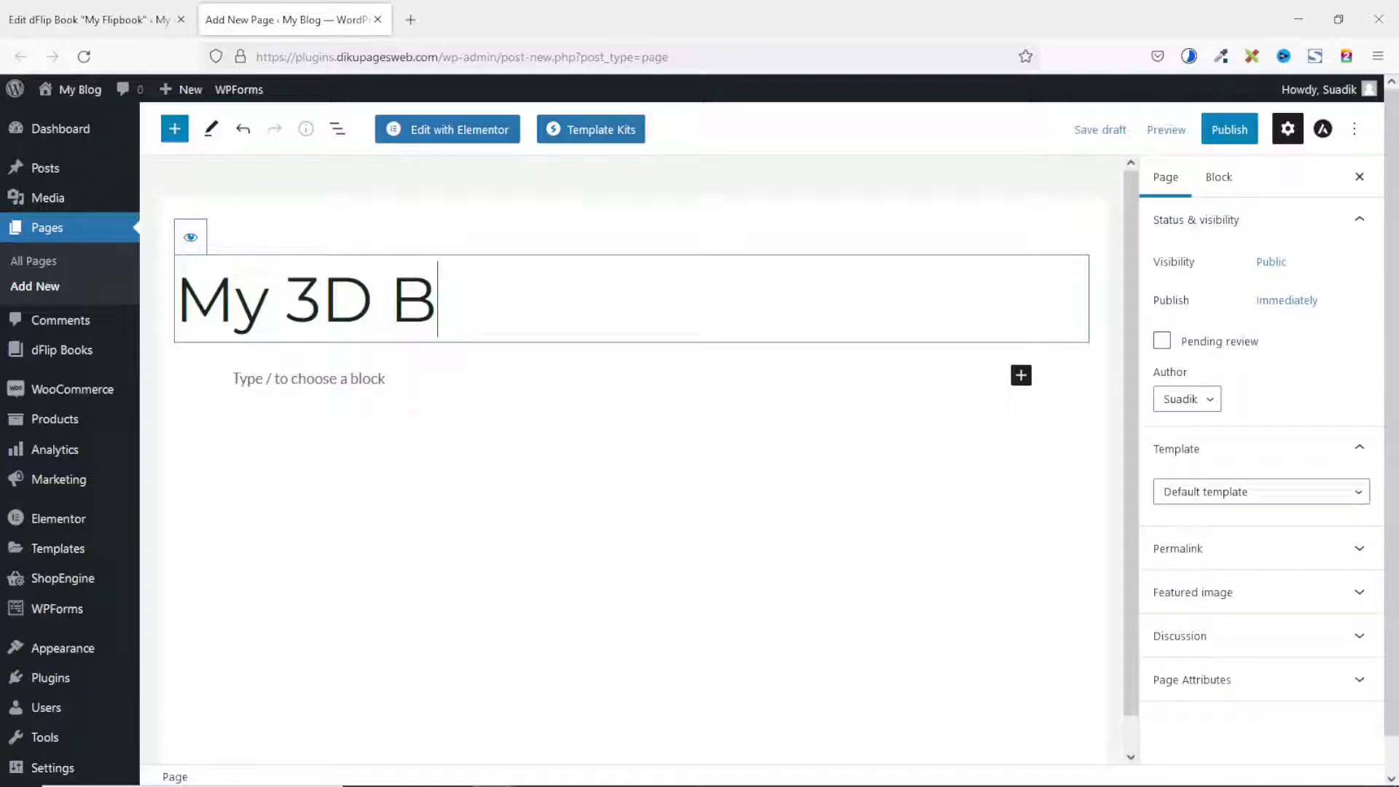
pyautogui.write('ook 2')
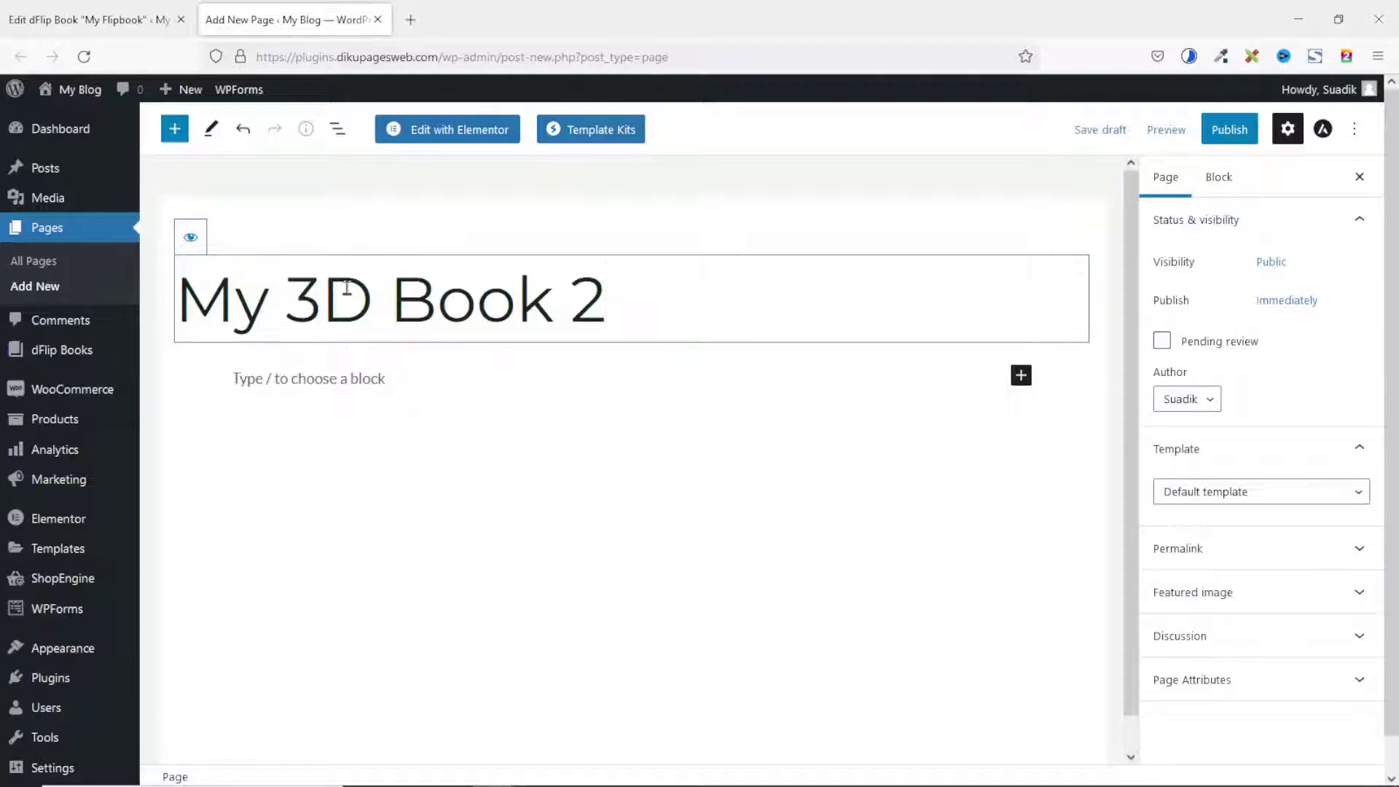
pyautogui.click(443, 135)
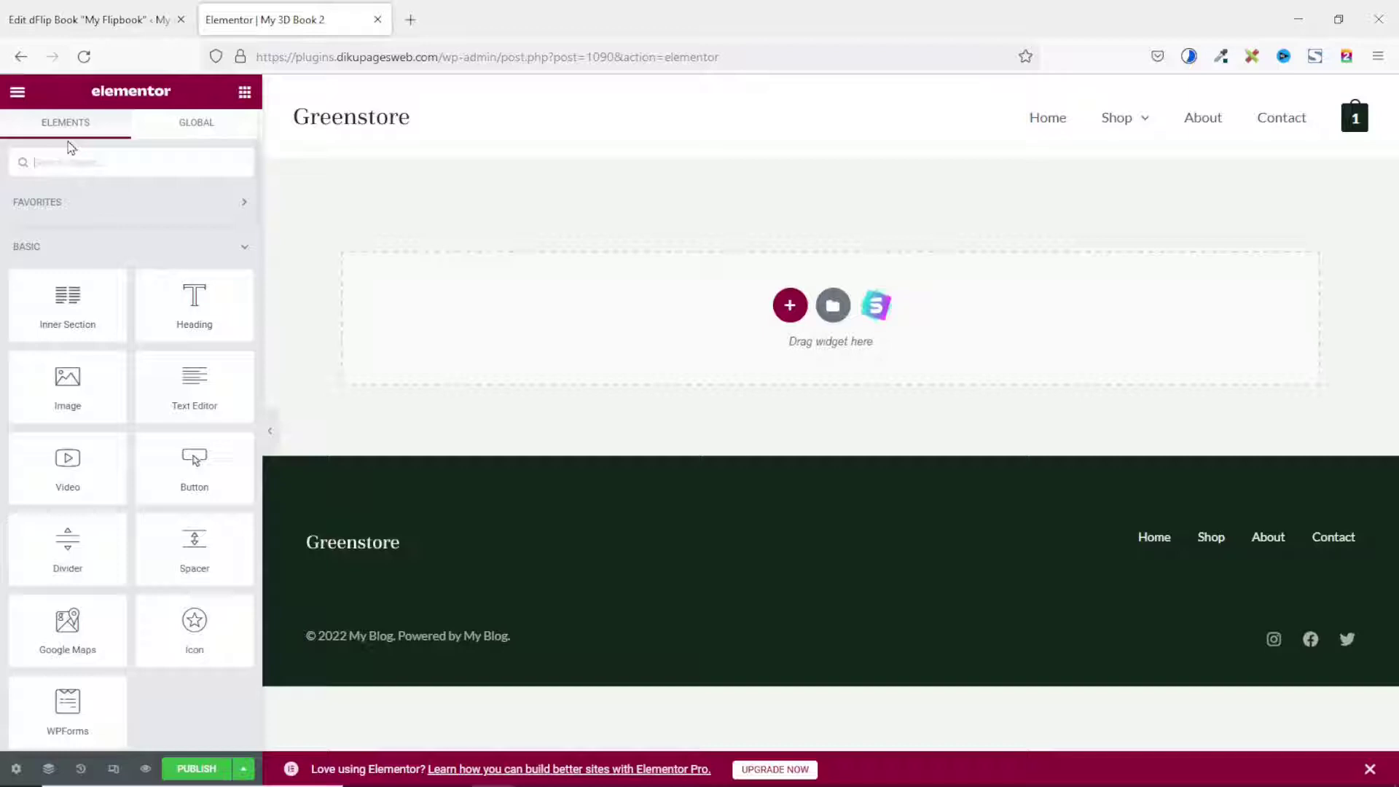
# Add a Shortcode widget containing [dflip id="1083" type="thumb"][/dflip] to the empty section.
pyautogui.click(105, 159)
pyautogui.write('shor')
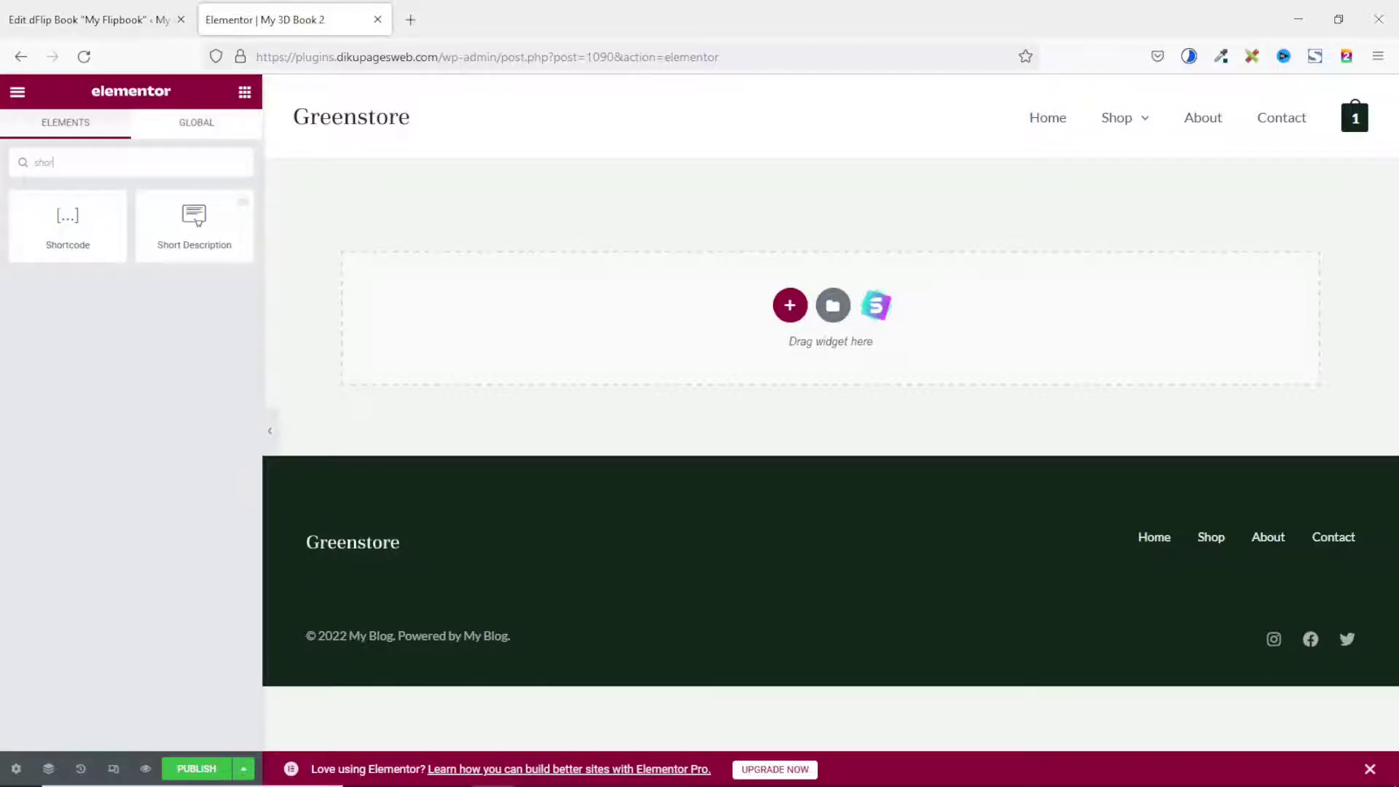
pyautogui.moveTo(68, 222); pyautogui.dragTo(576, 320)
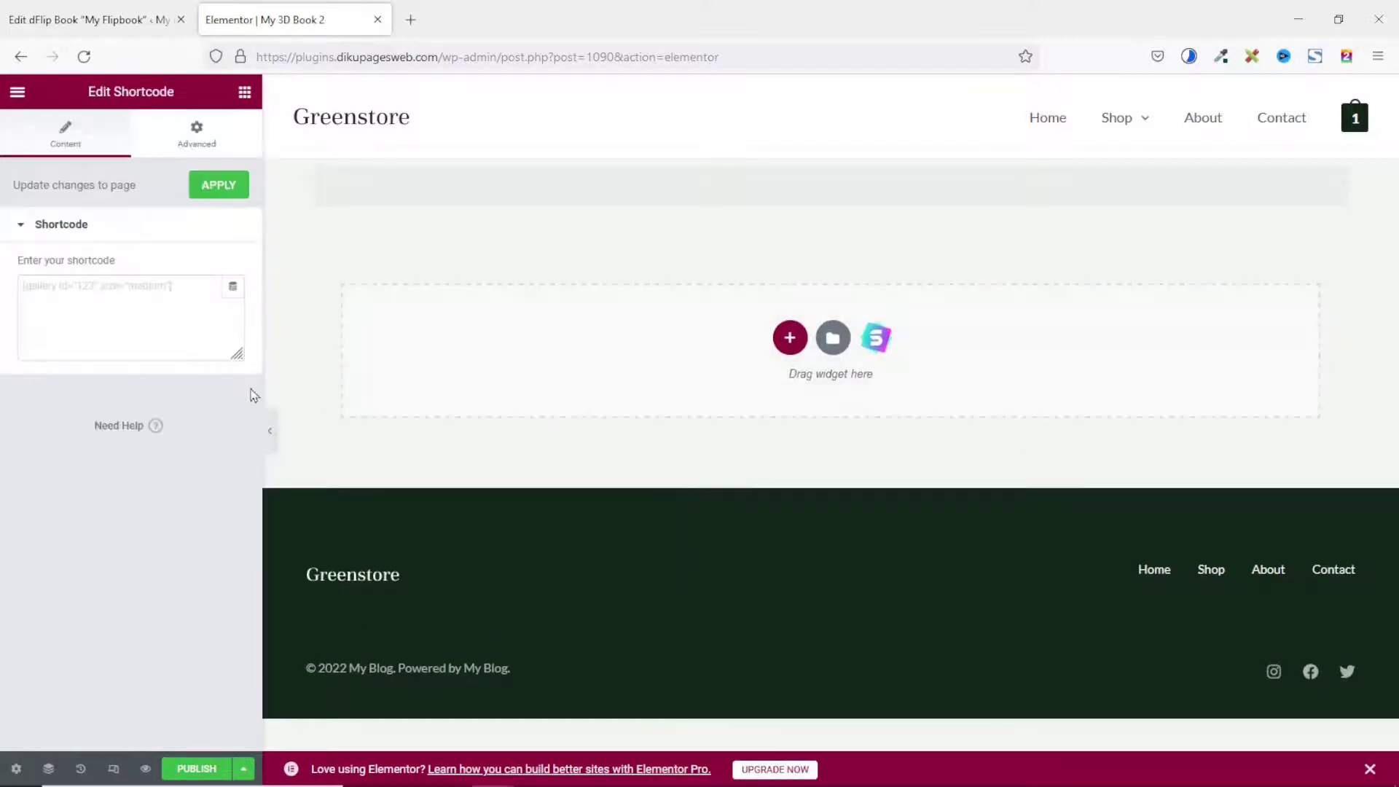
pyautogui.click(132, 295)
pyautogui.write('[dflip id="1083" type="thumb" ][/dflip]')
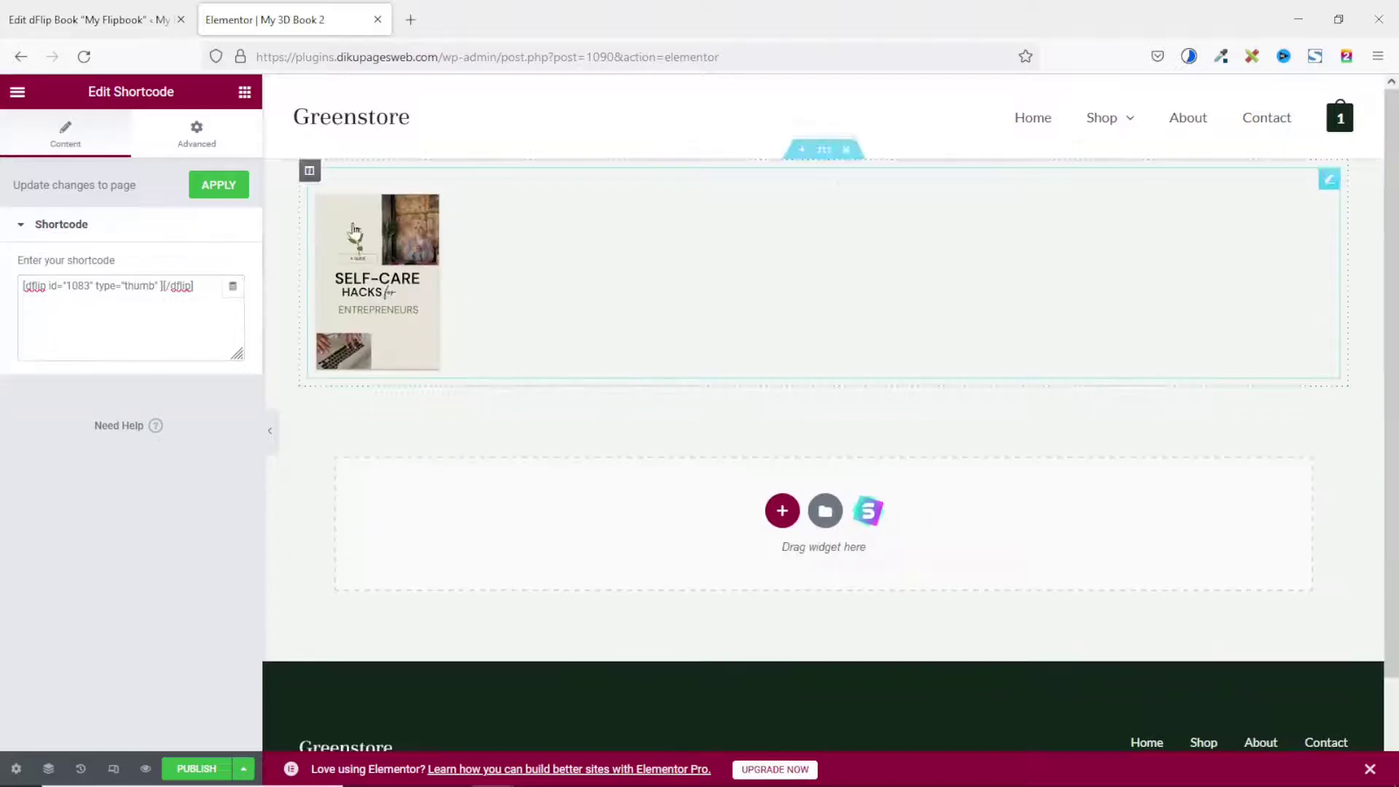
pyautogui.click(824, 152)
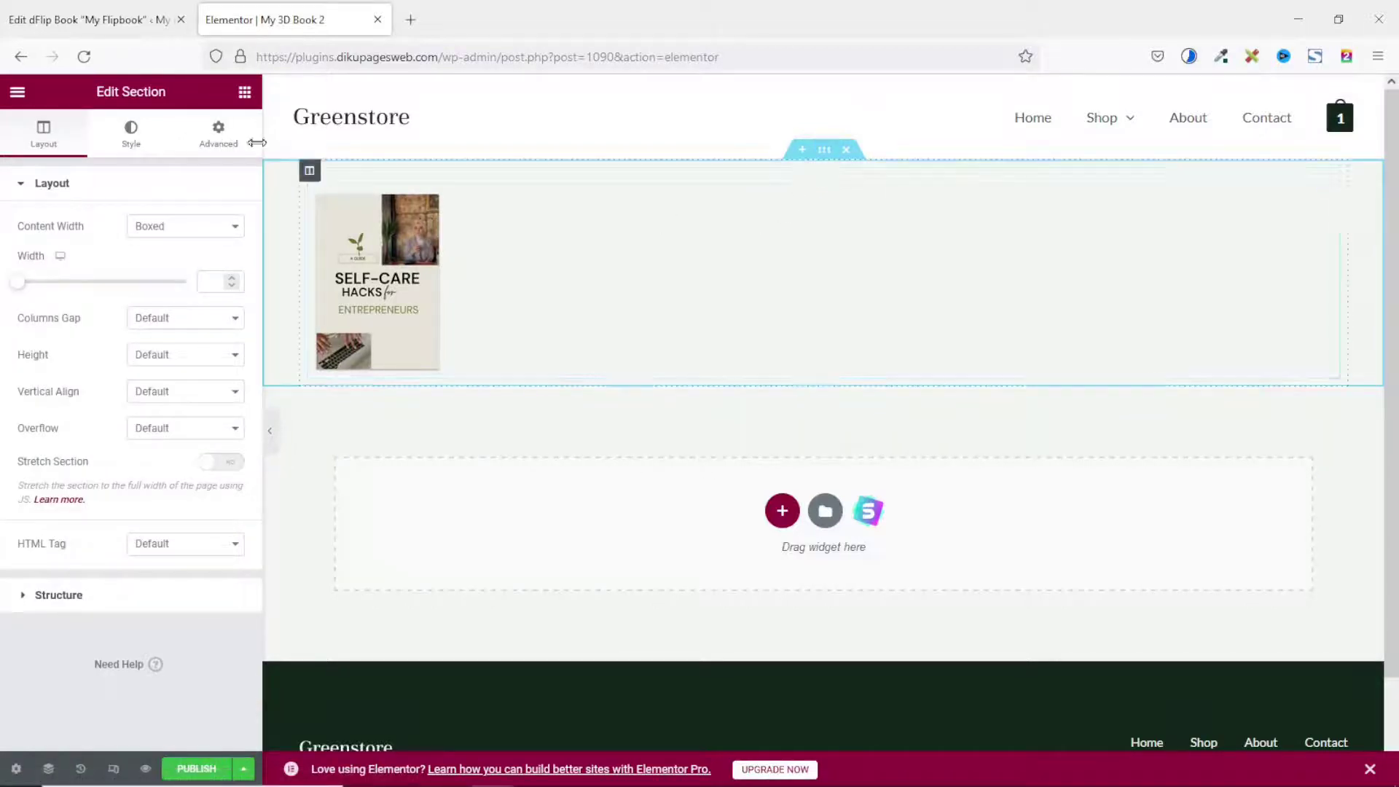
# Give the flipbook section a linked 50 px top and bottom margin.
pyautogui.click(222, 137)
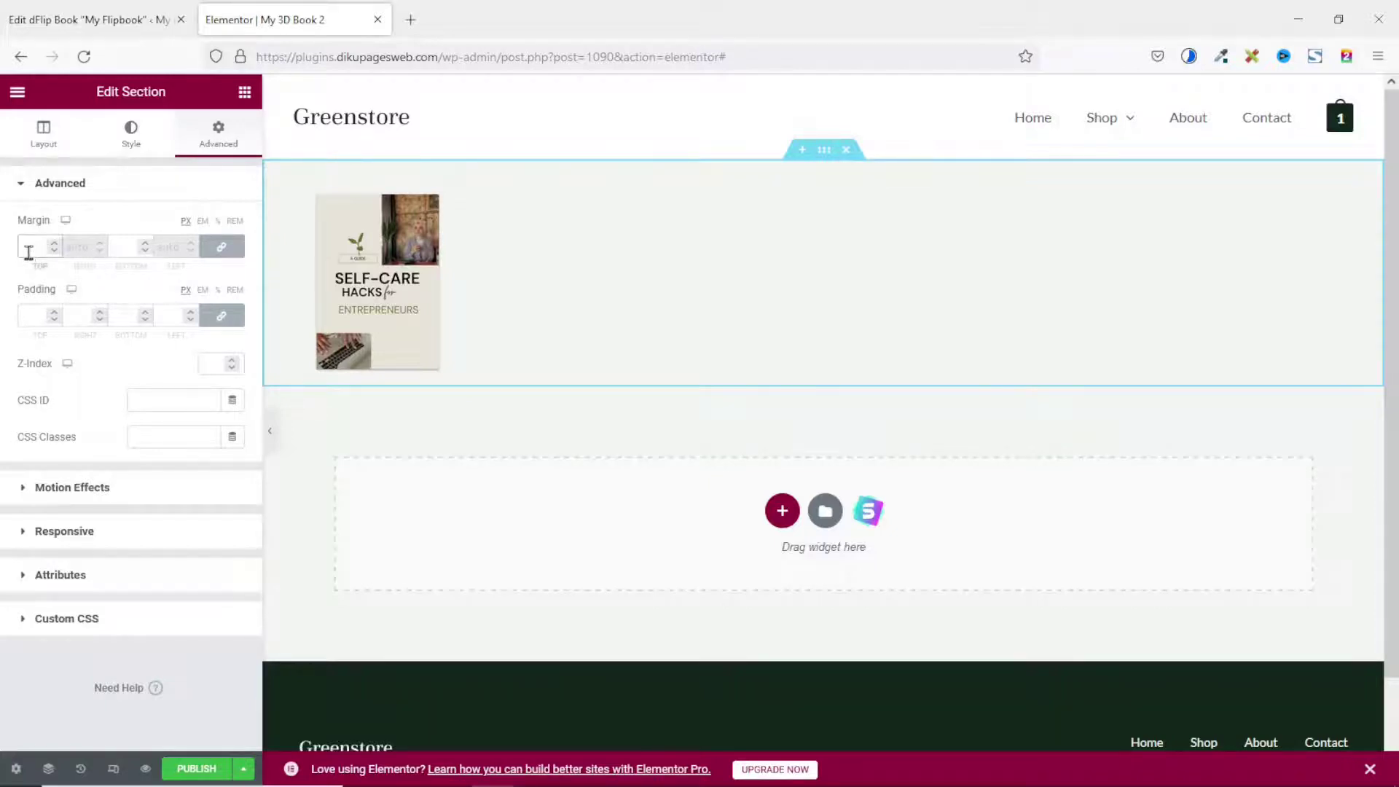
pyautogui.write('50')
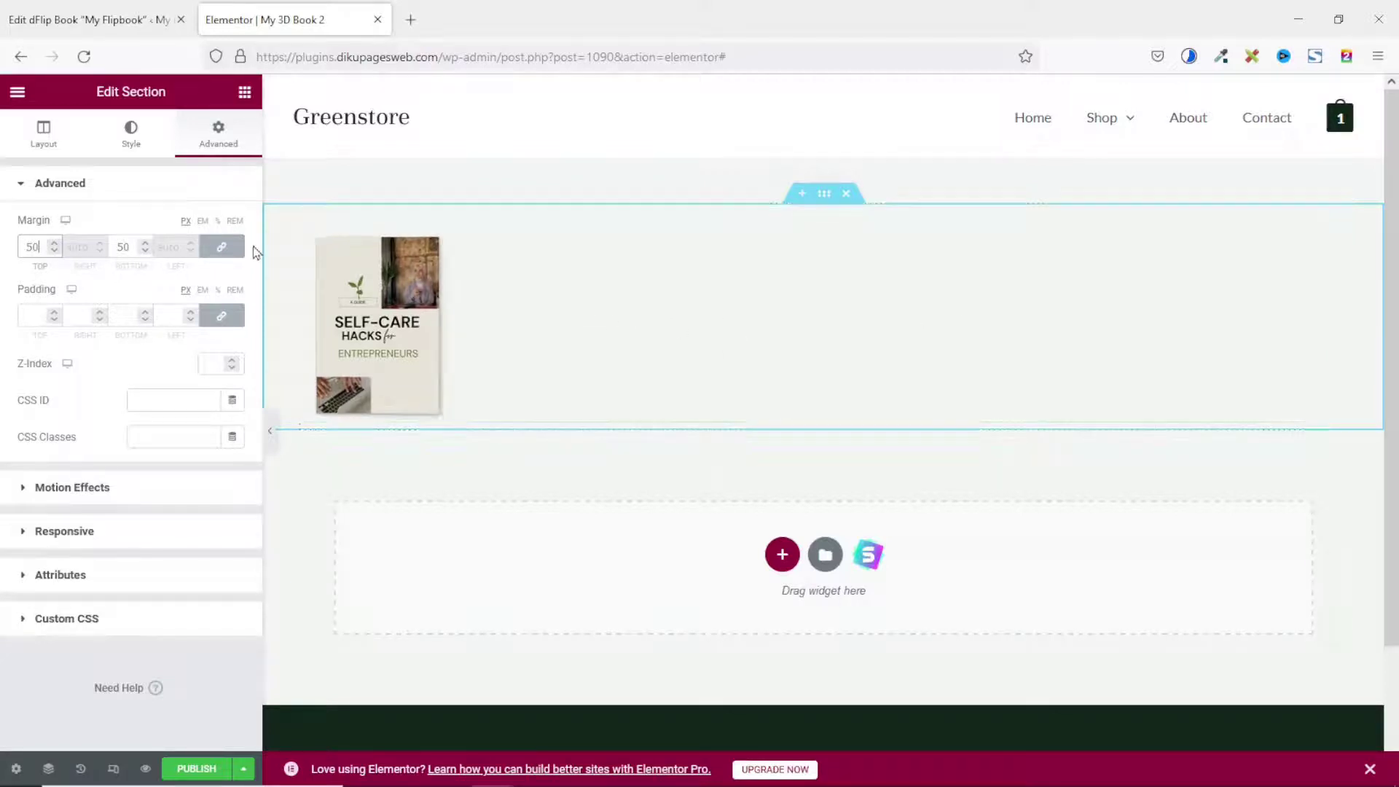
pyautogui.rightClick(308, 213)
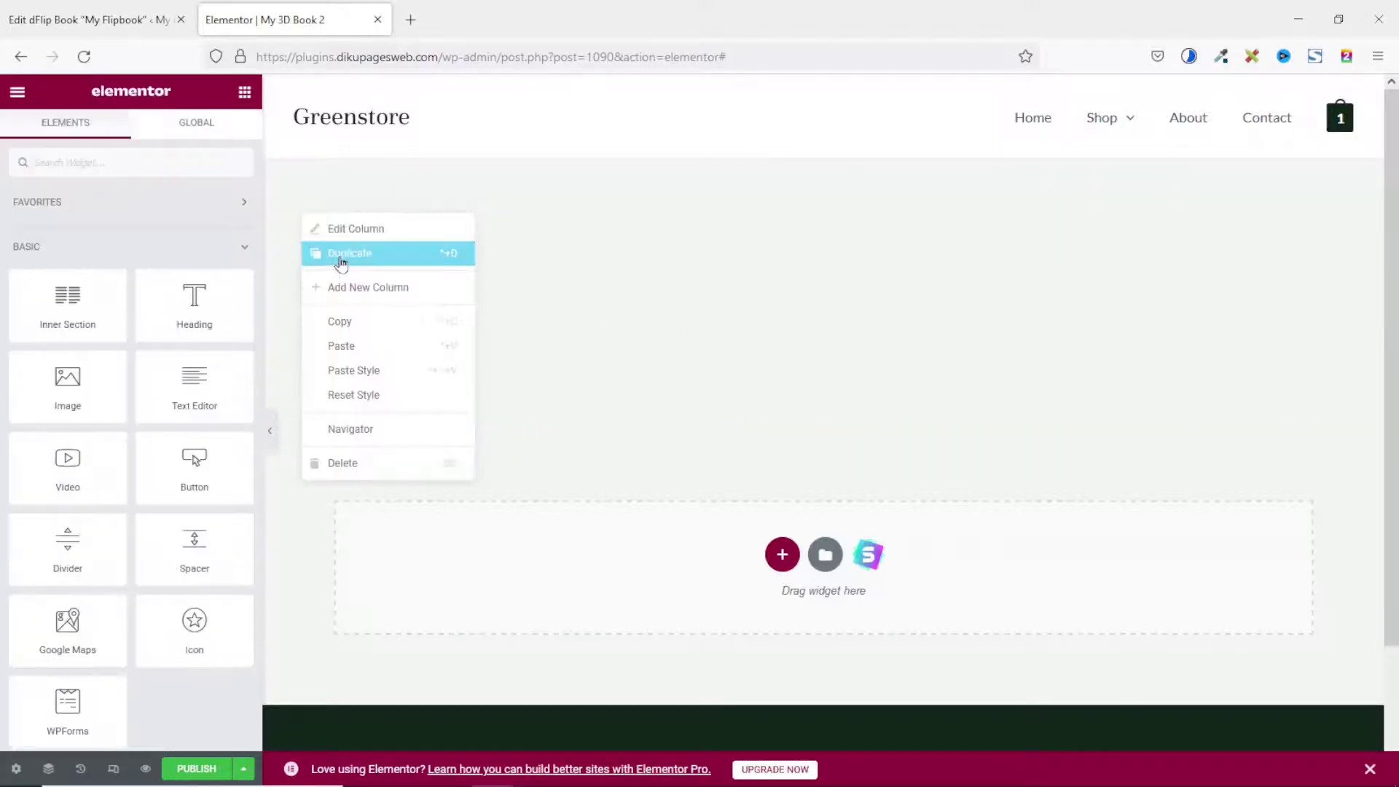
# Duplicate the book column three times so four Self-Care Hacks covers sit side by side.
pyautogui.click(346, 263)
pyautogui.rightClick(314, 216)
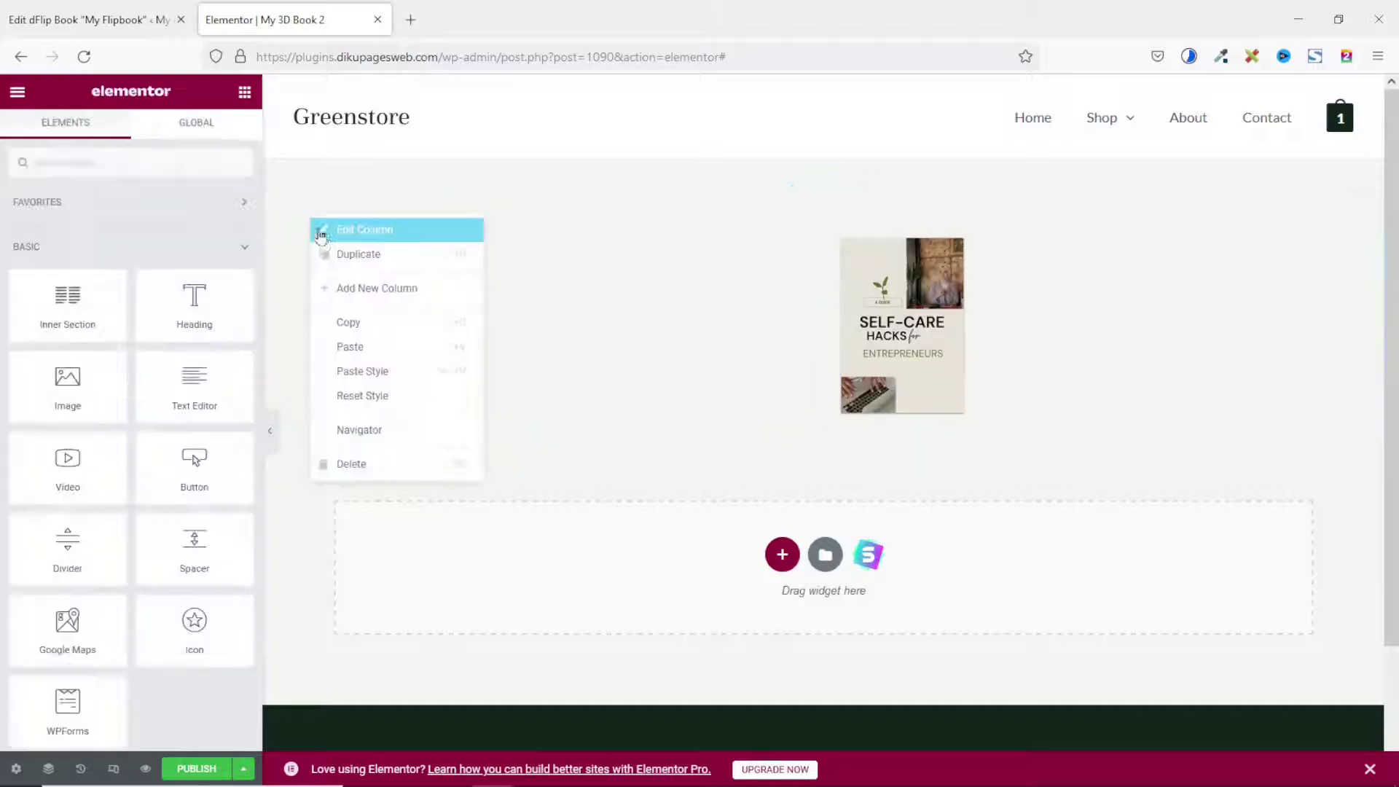
pyautogui.click(357, 262)
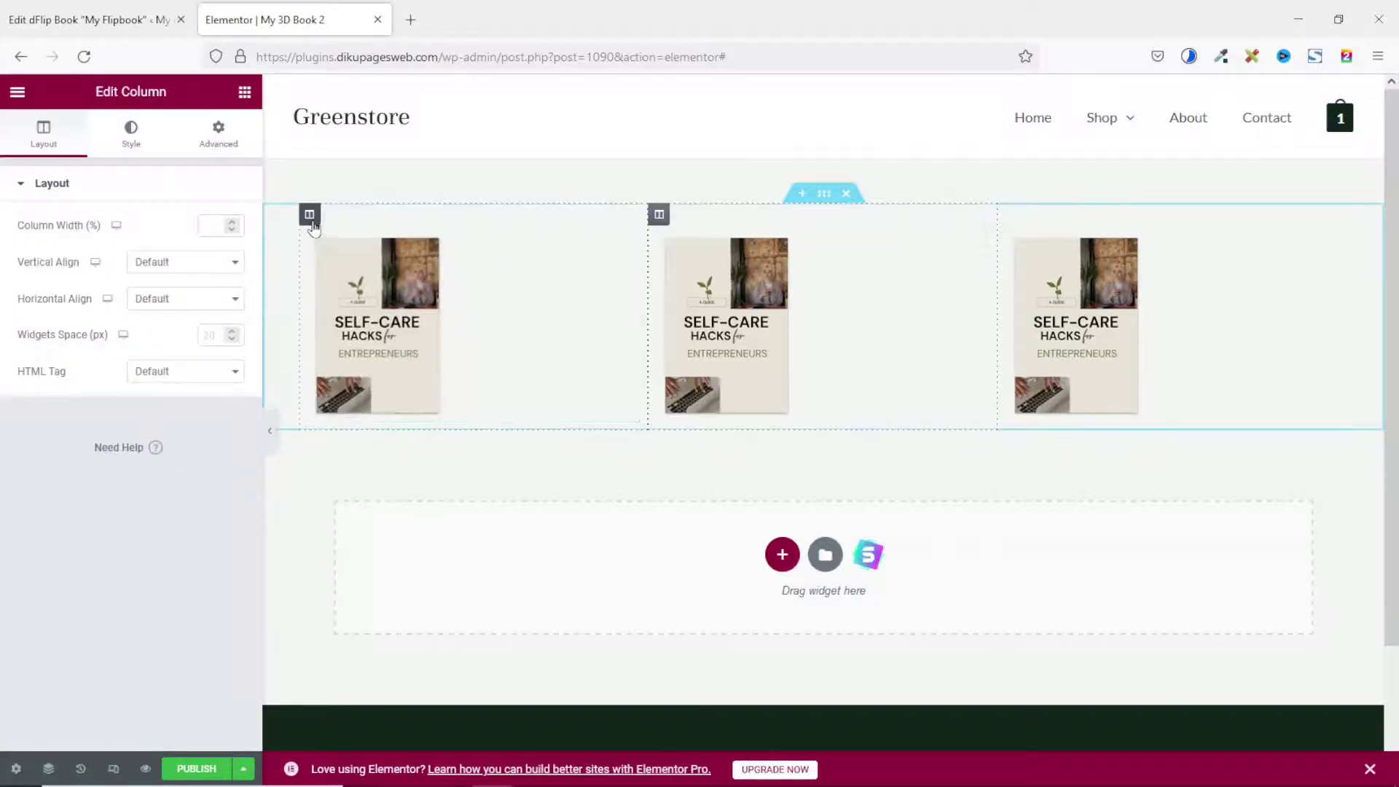
pyautogui.rightClick(312, 221)
pyautogui.click(343, 261)
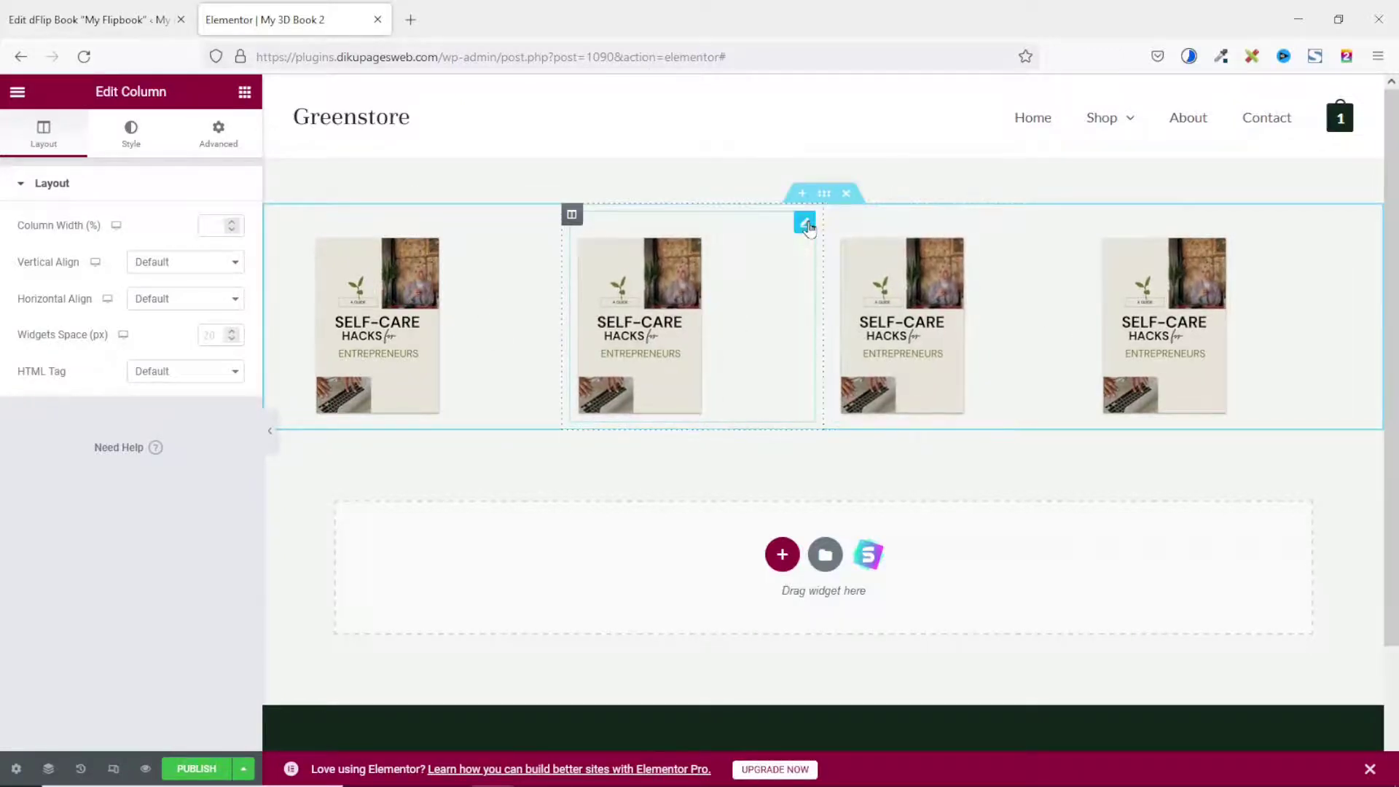
# Check the second book's shortcode text and publish the four-book page.
pyautogui.click(805, 223)
pyautogui.moveTo(194, 295); pyautogui.dragTo(2, 310)
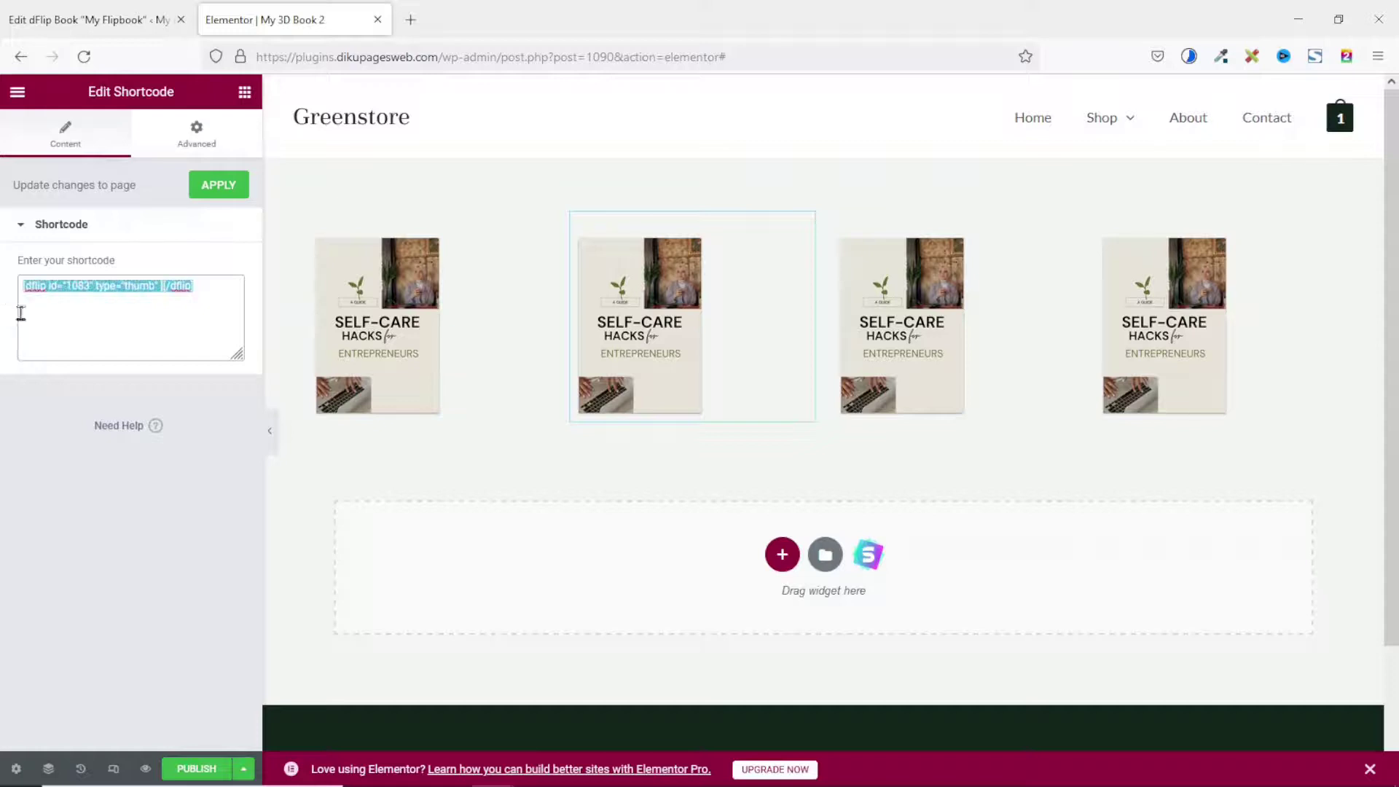
pyautogui.click(186, 771)
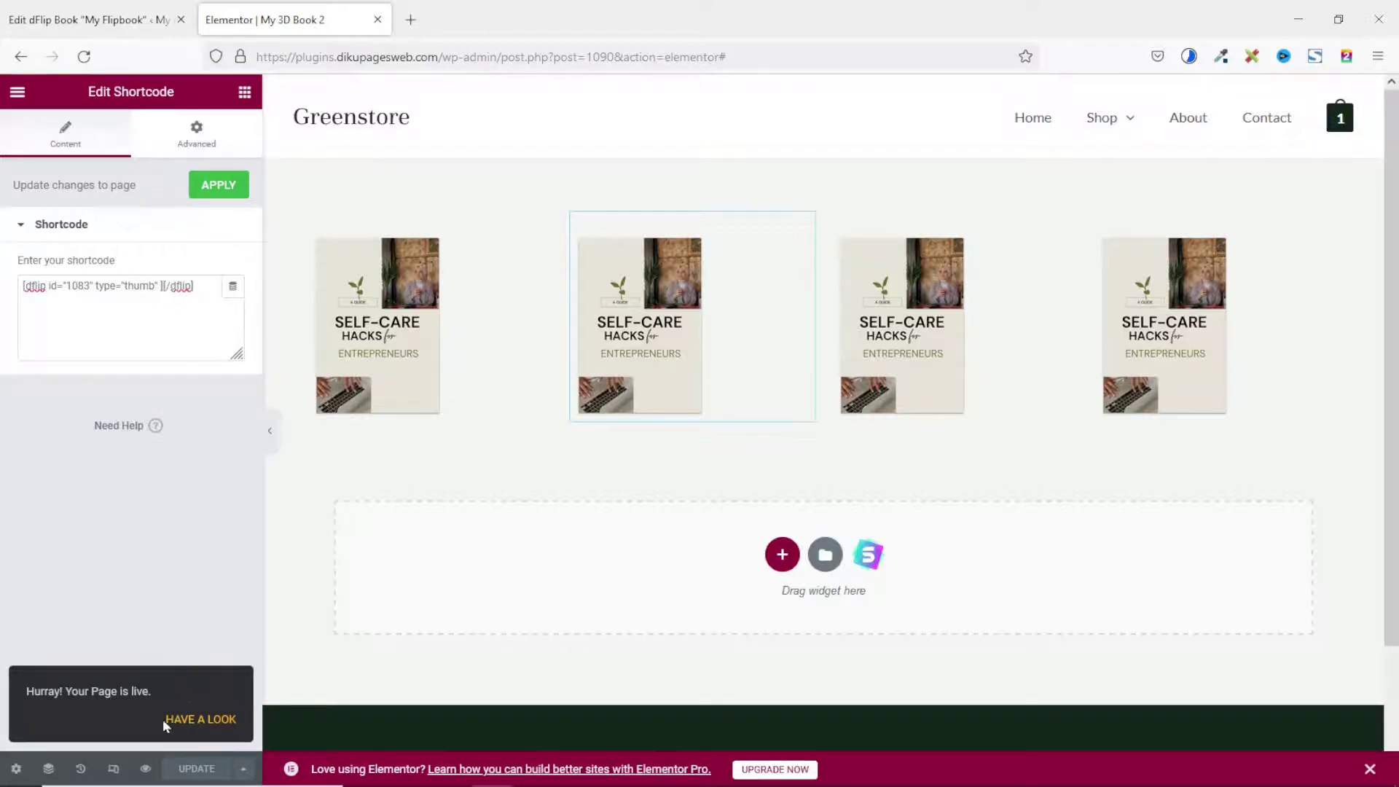
pyautogui.click(16, 91)
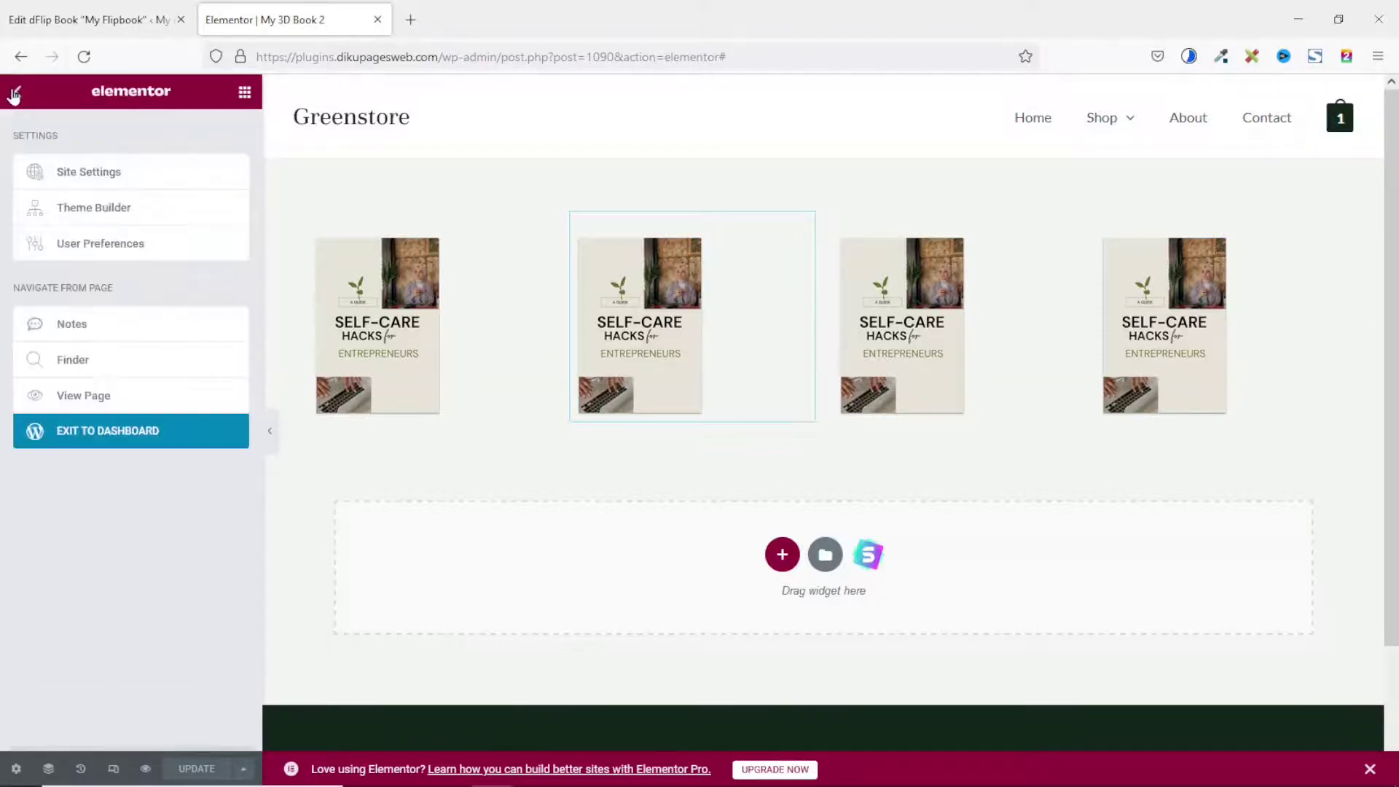
# View the live My 3D Book 2 page, expand the first flipbook and page forward to the end.
pyautogui.click(82, 397)
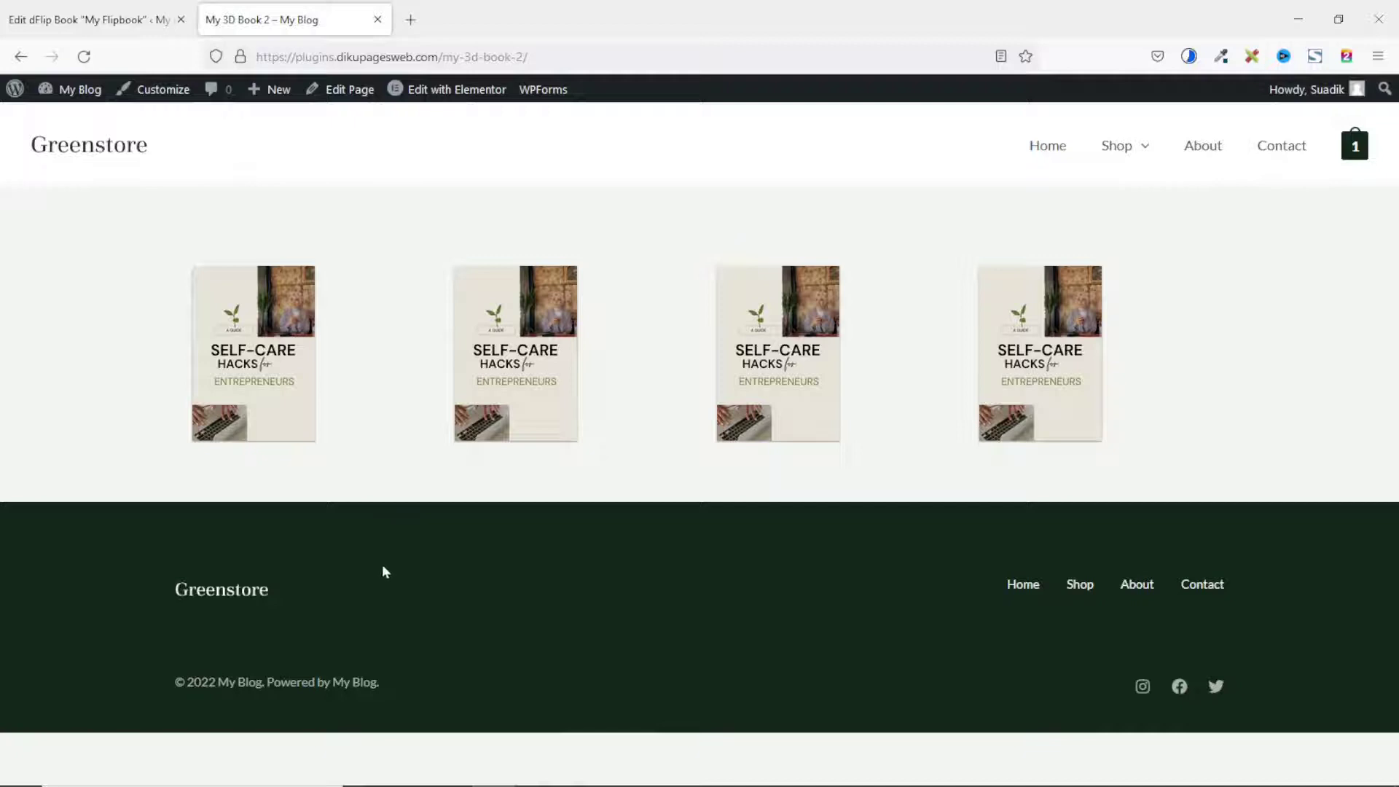
pyautogui.click(242, 329)
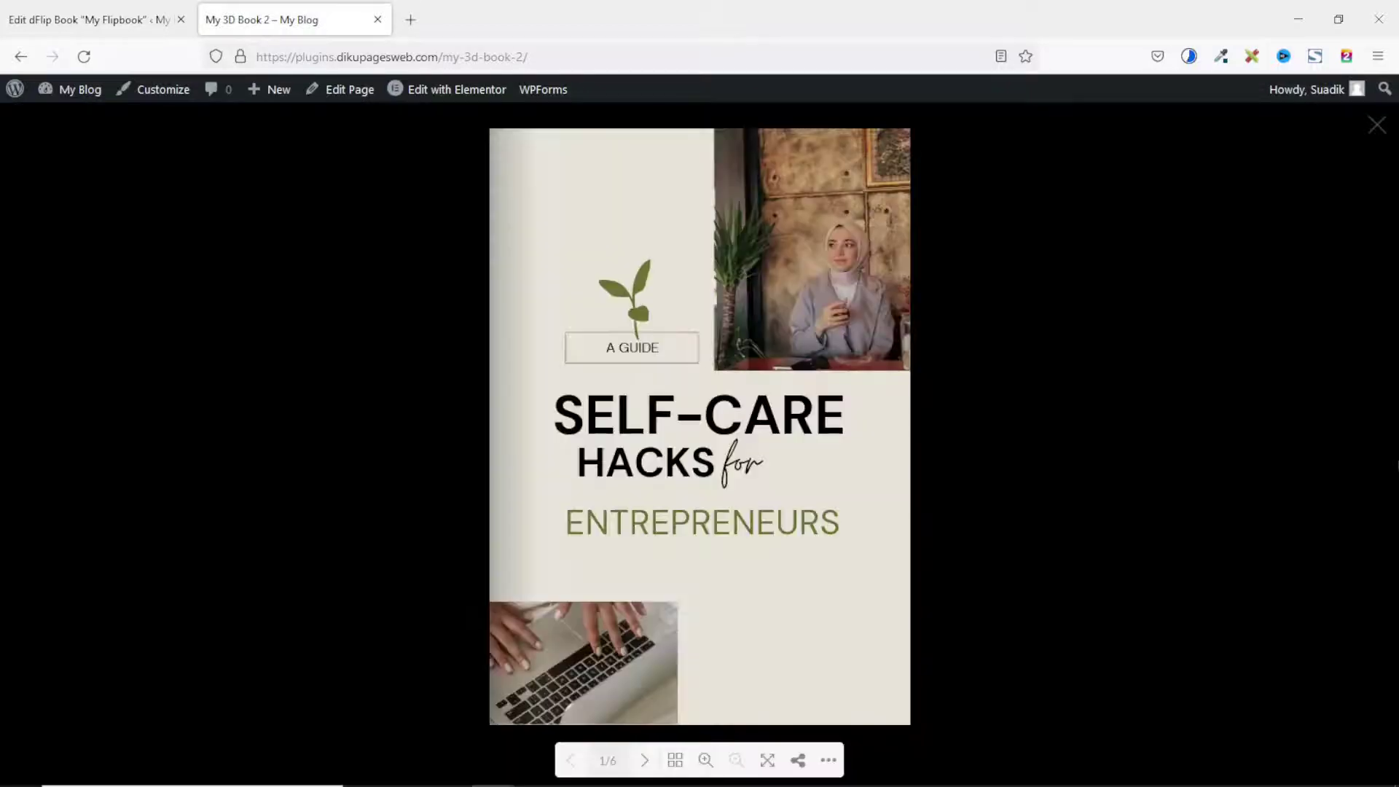
pyautogui.click(1388, 450)
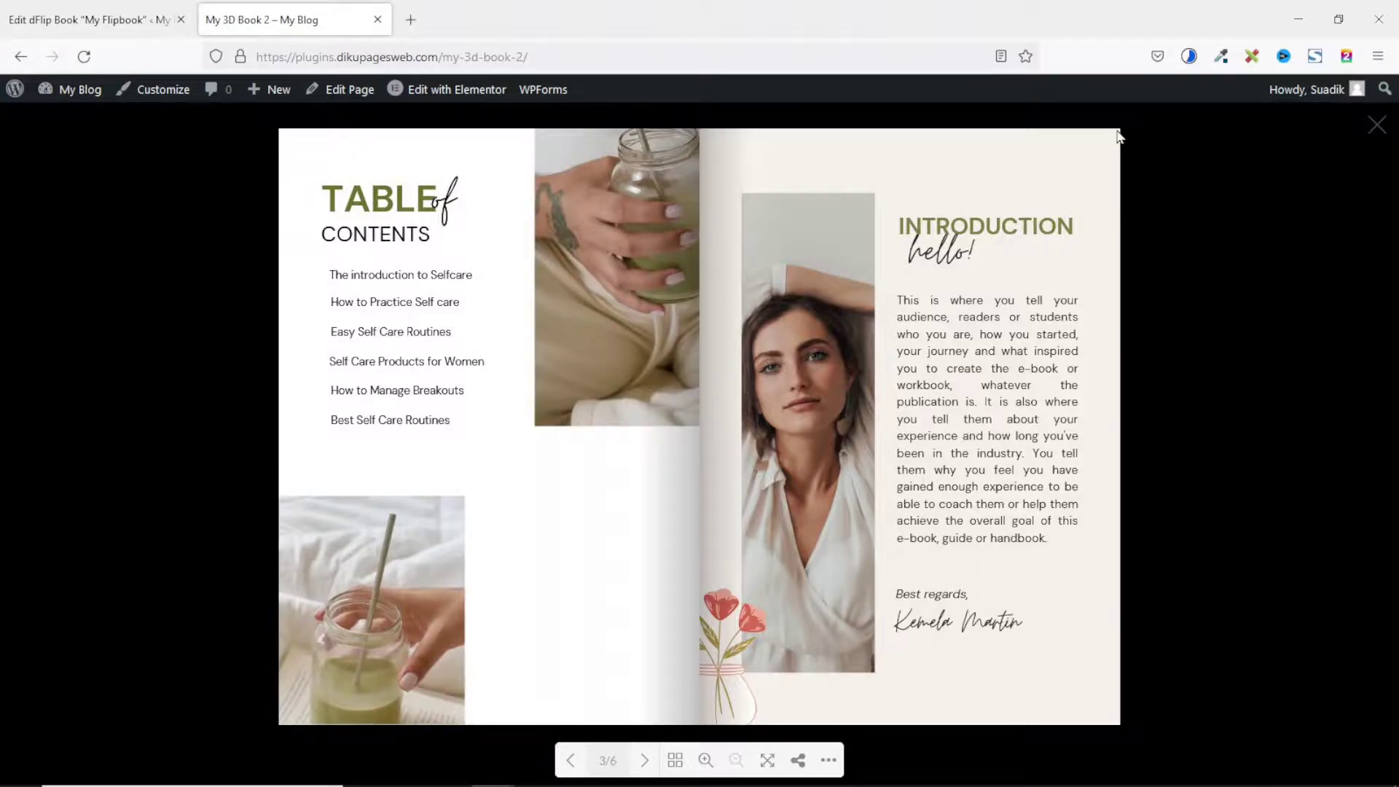
pyautogui.moveTo(1117, 139); pyautogui.dragTo(194, 216)
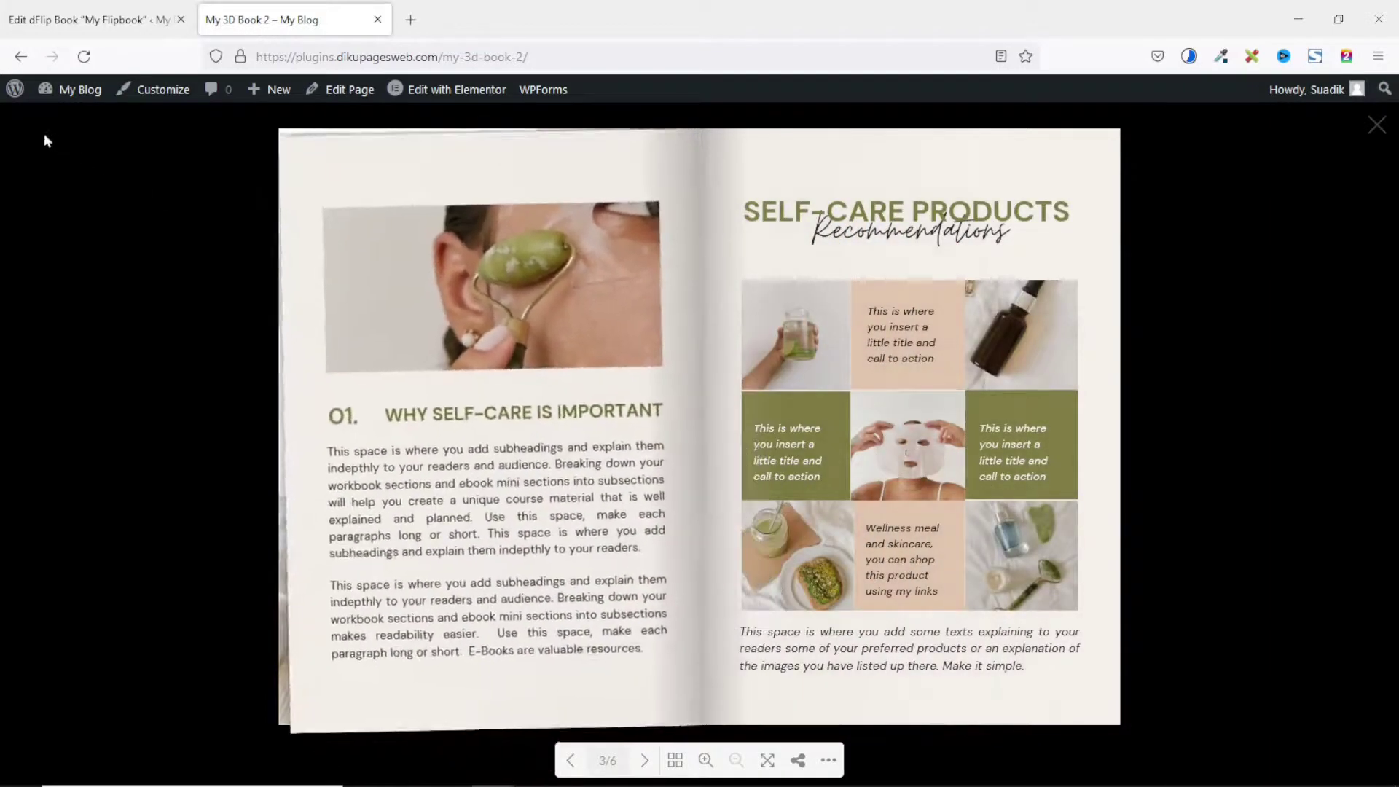
pyautogui.moveTo(928, 212); pyautogui.dragTo(1142, 141)
pyautogui.click(1117, 150)
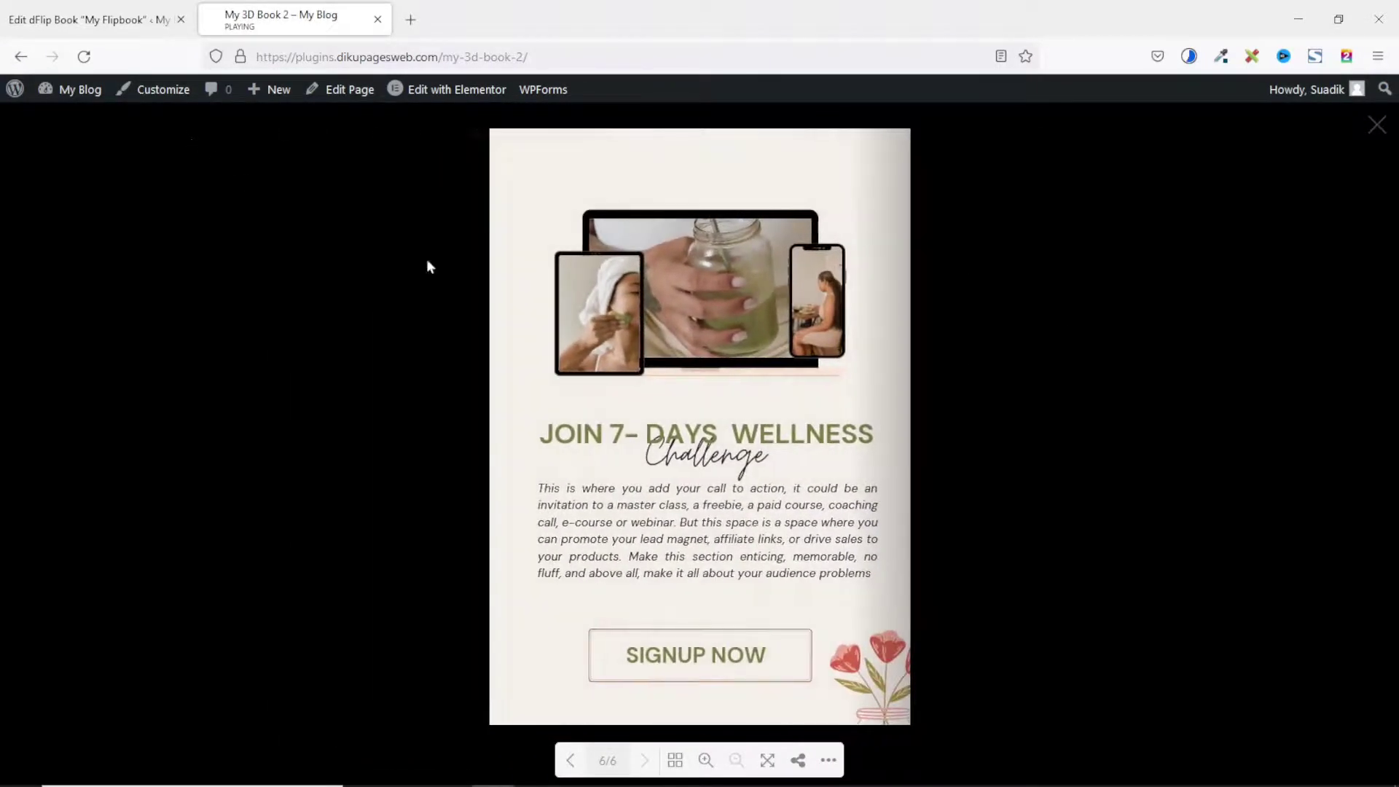
# Flip back through the table of contents and products spreads to the cover, page 1/6.
pyautogui.click(493, 140)
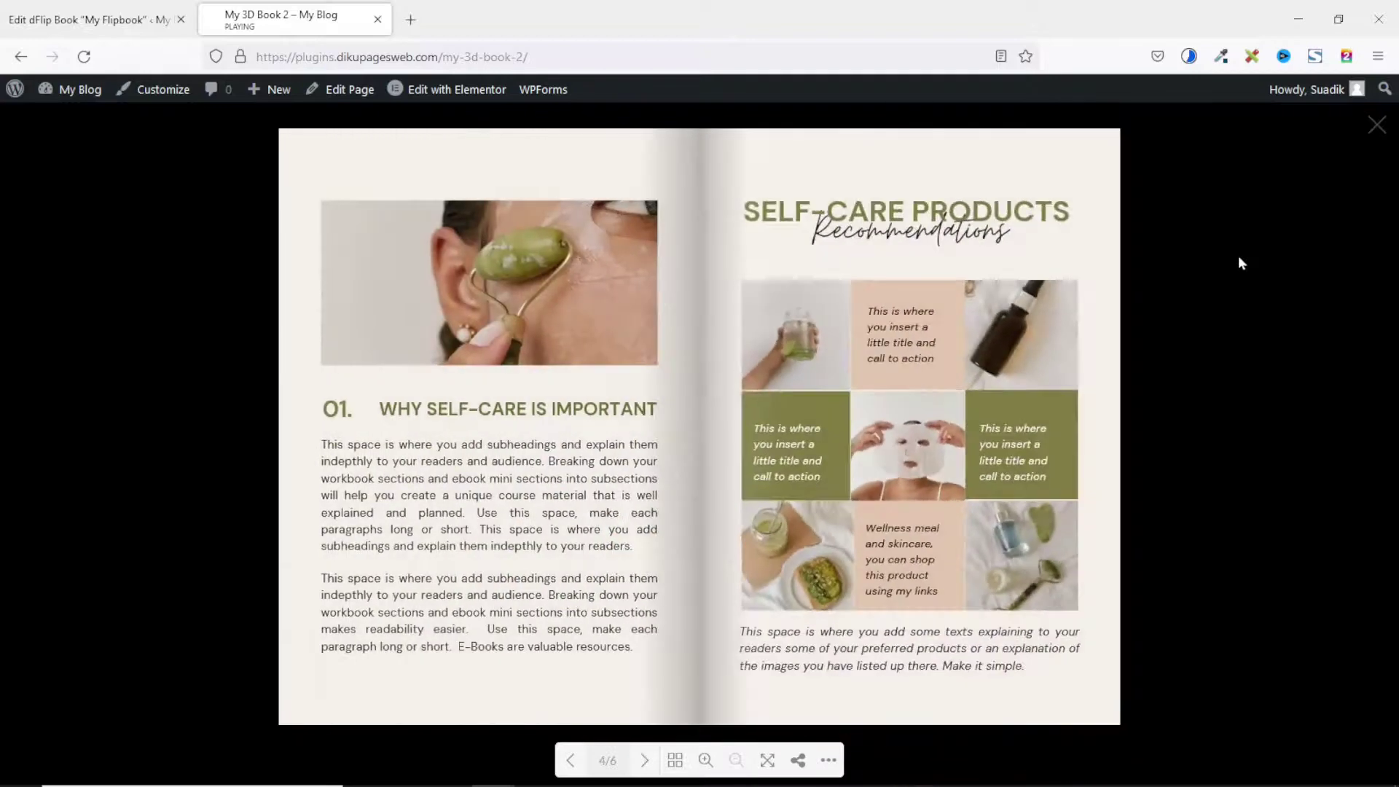
pyautogui.click(297, 140)
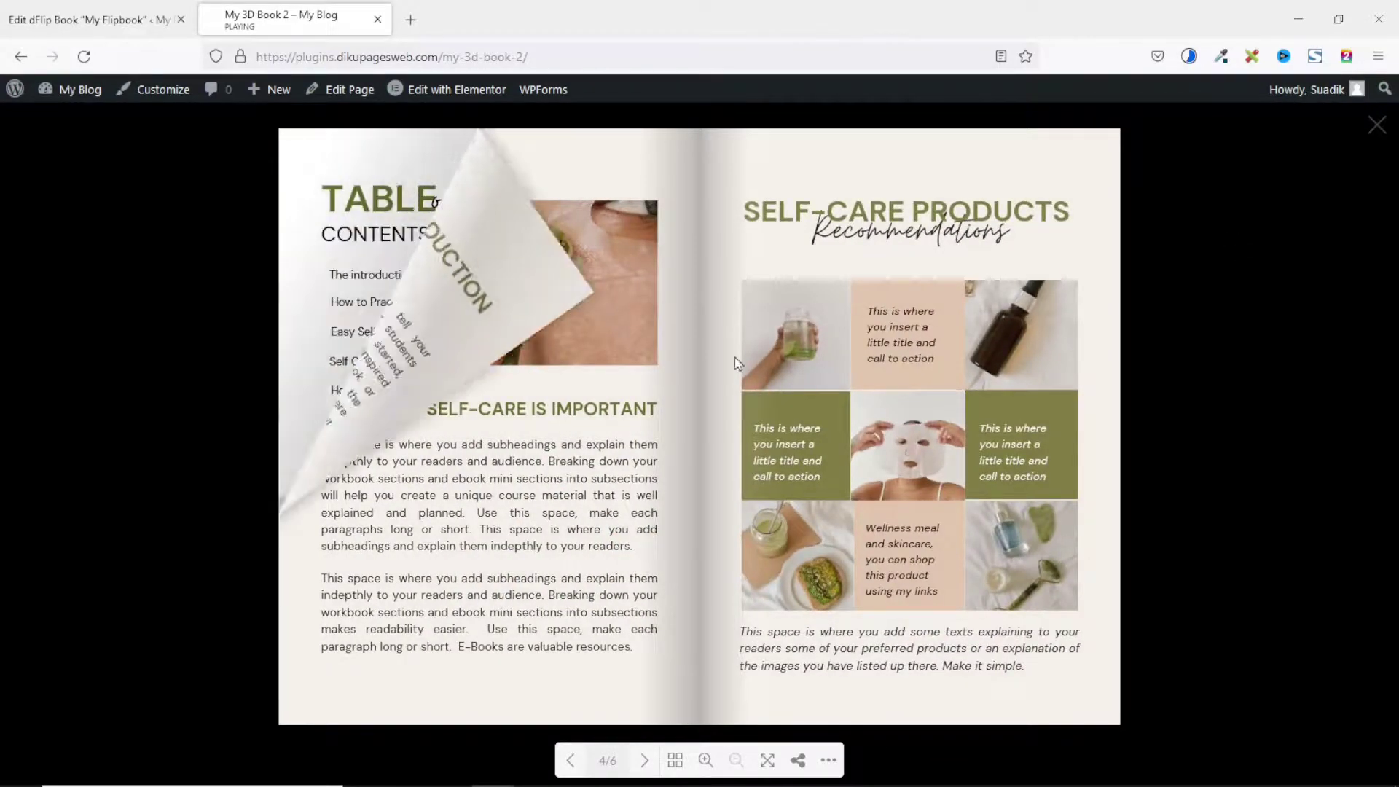
pyautogui.click(1381, 432)
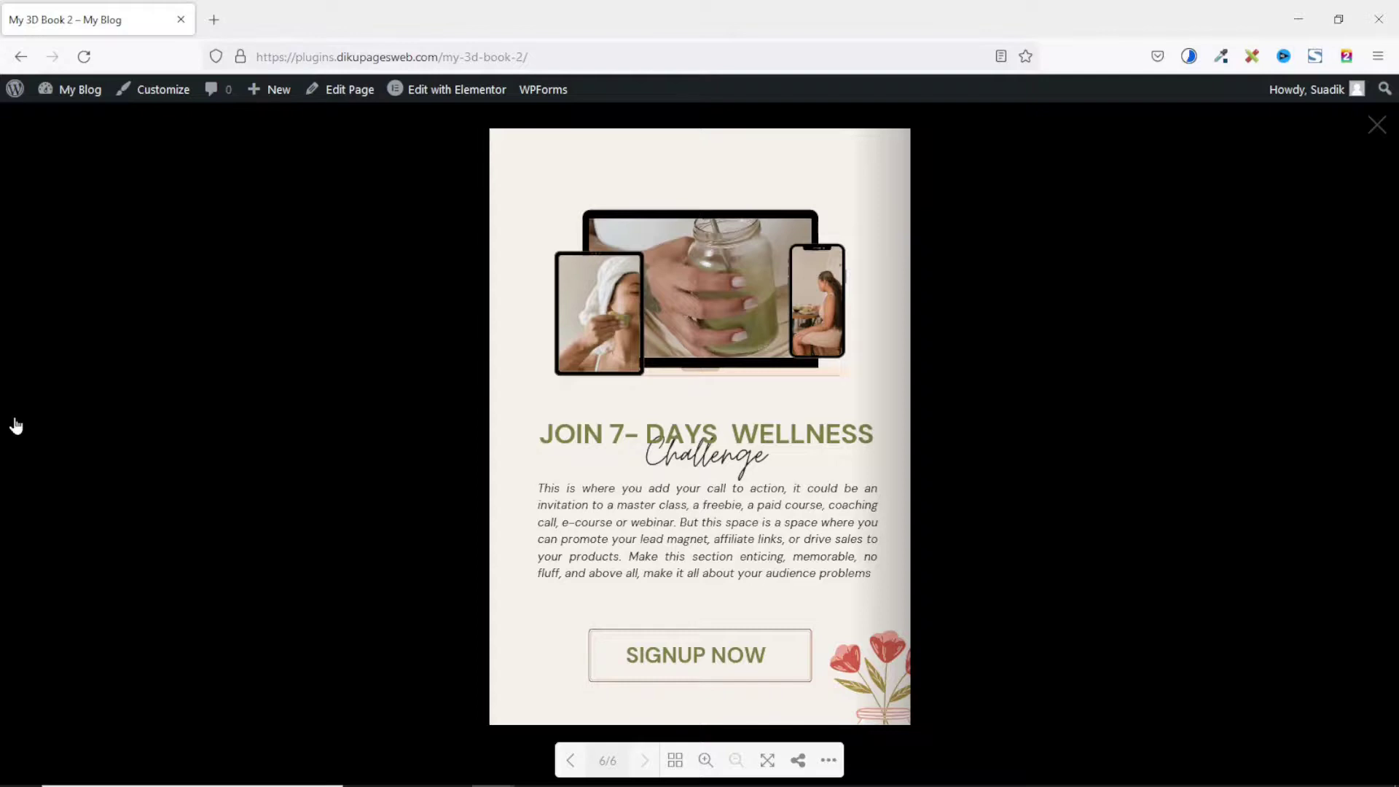
pyautogui.click(15, 426)
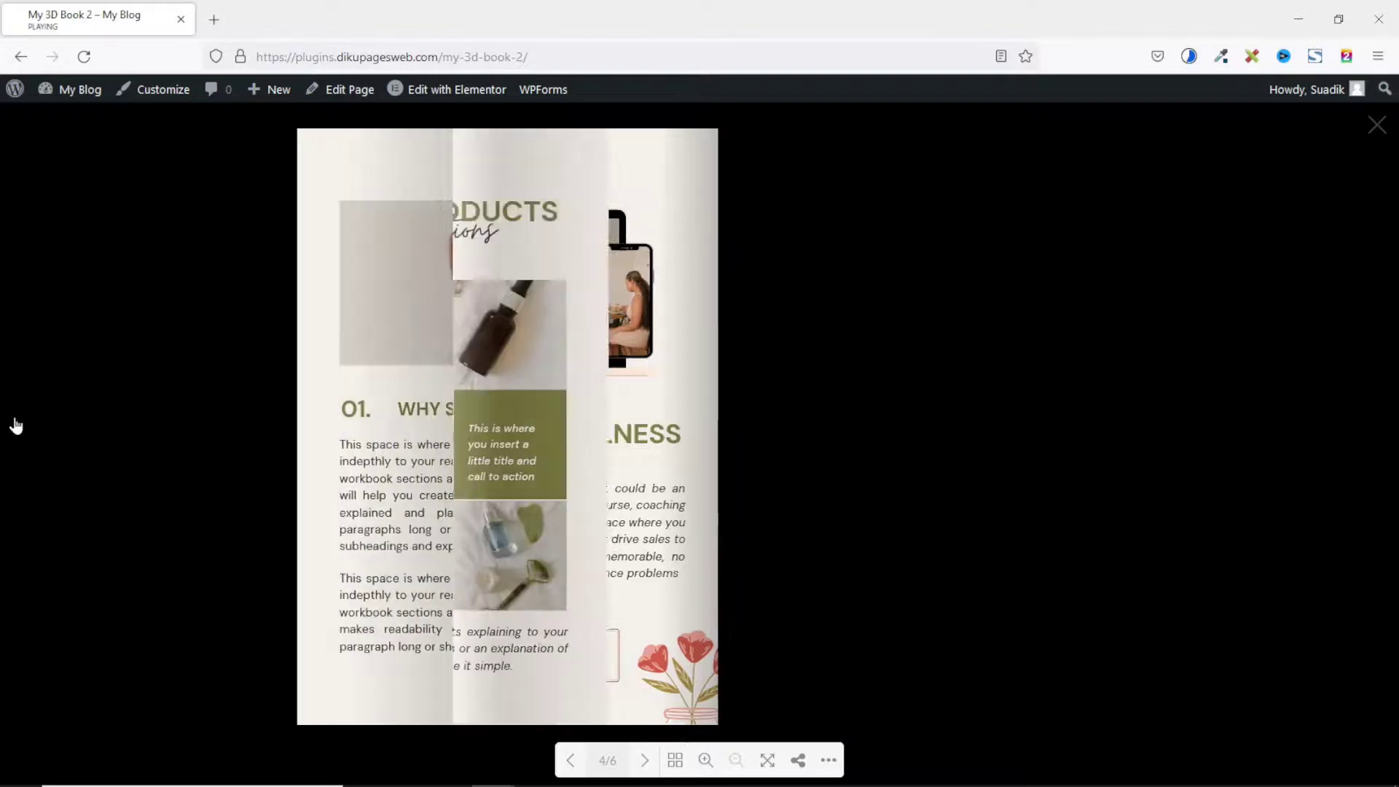
pyautogui.click(15, 426)
pyautogui.click(15, 426)
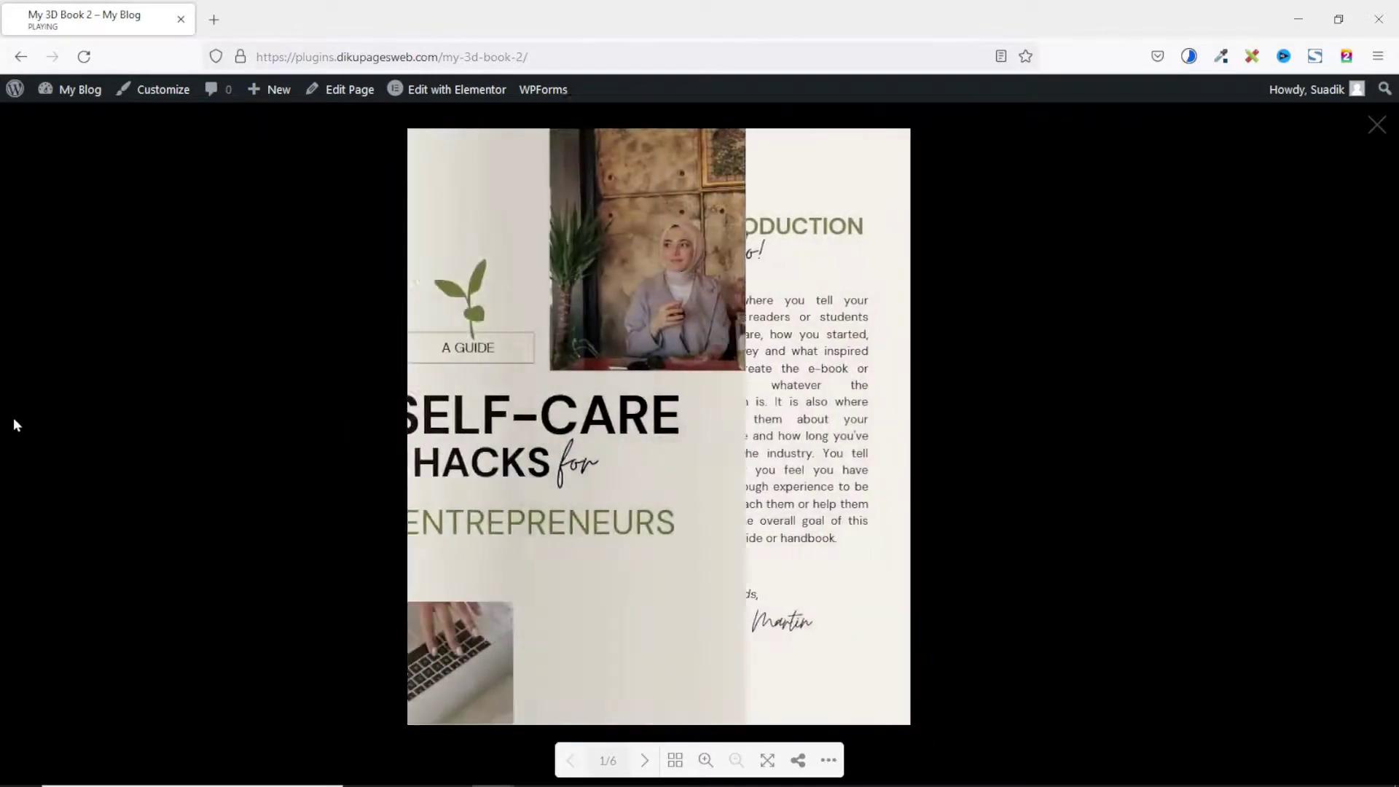